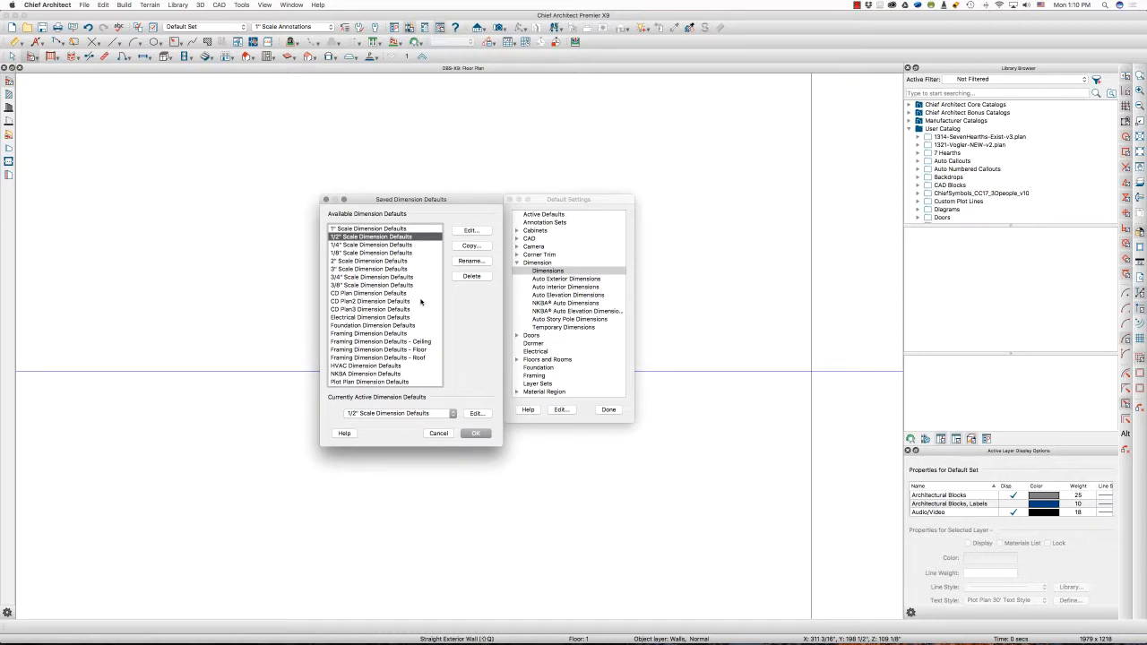
# Copy the 1/4" Scale Dimension Defaults and name the copy Existing Condition Dimension Defaults
pyautogui.scroll(-3, 410, 375)
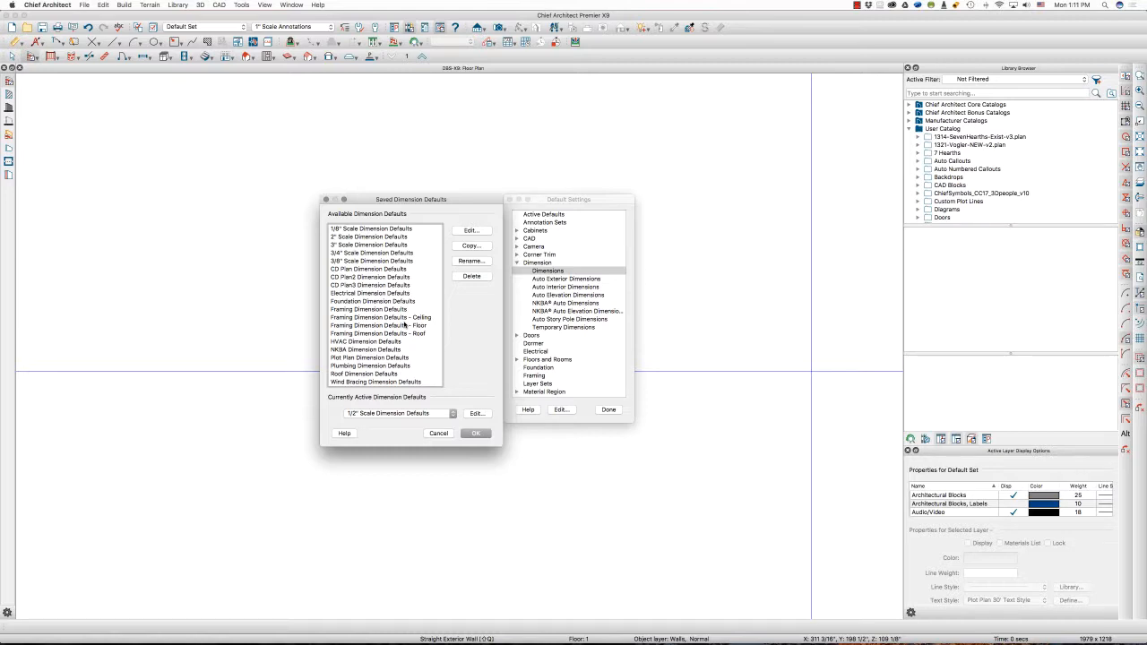
pyautogui.scroll(2, 405, 326)
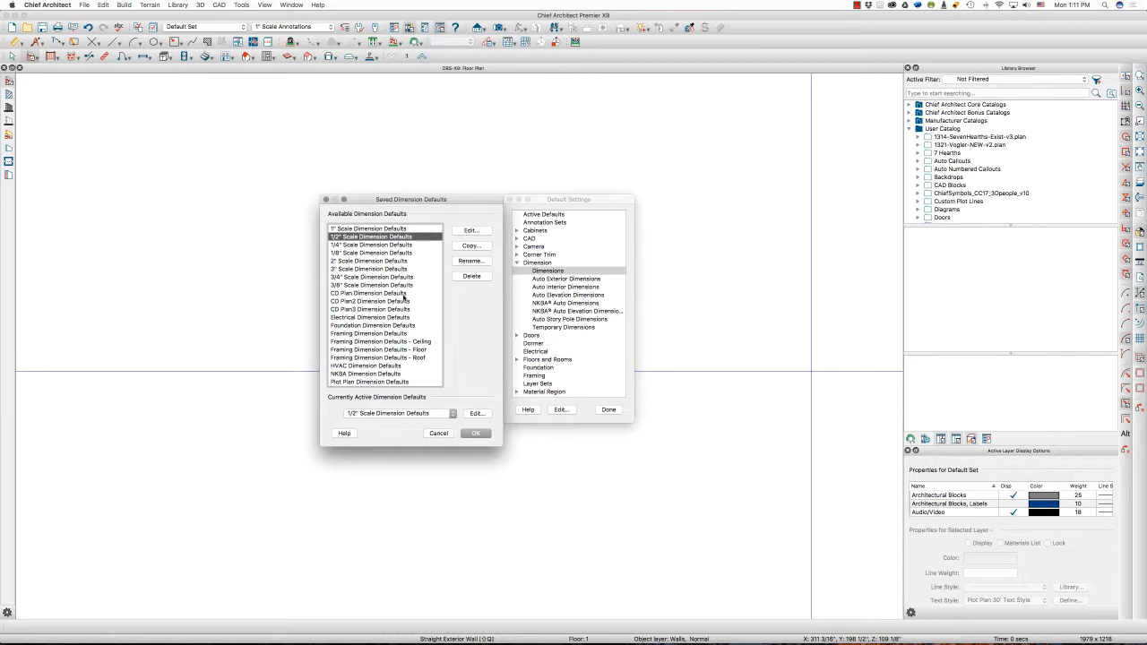
pyautogui.click(396, 252)
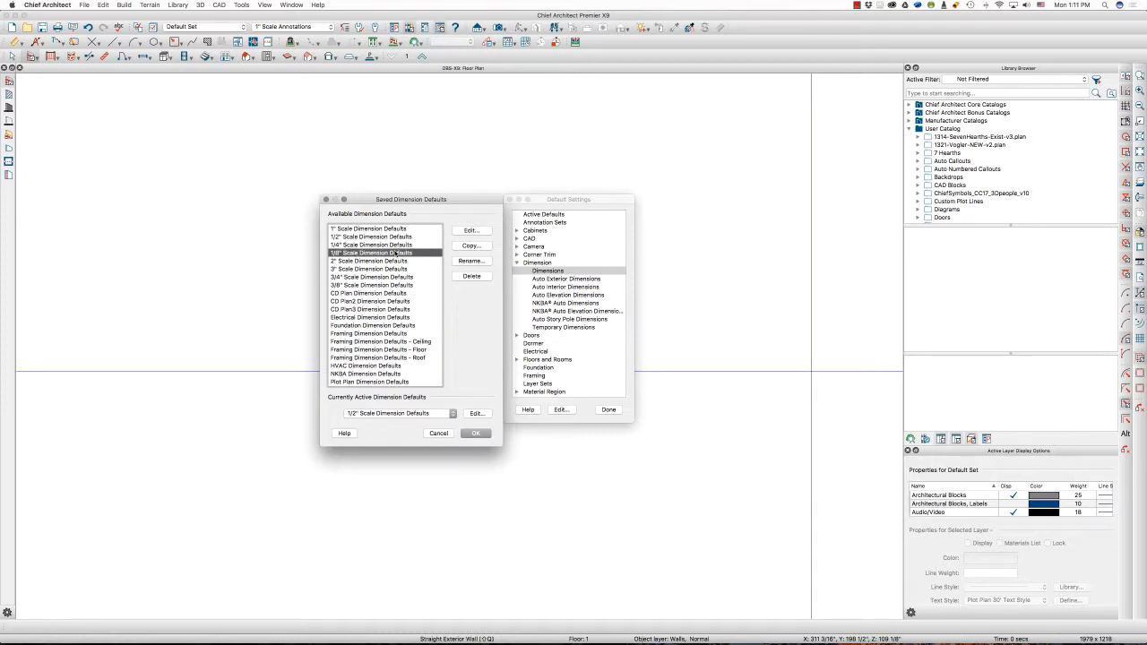
pyautogui.click(397, 245)
pyautogui.click(475, 246)
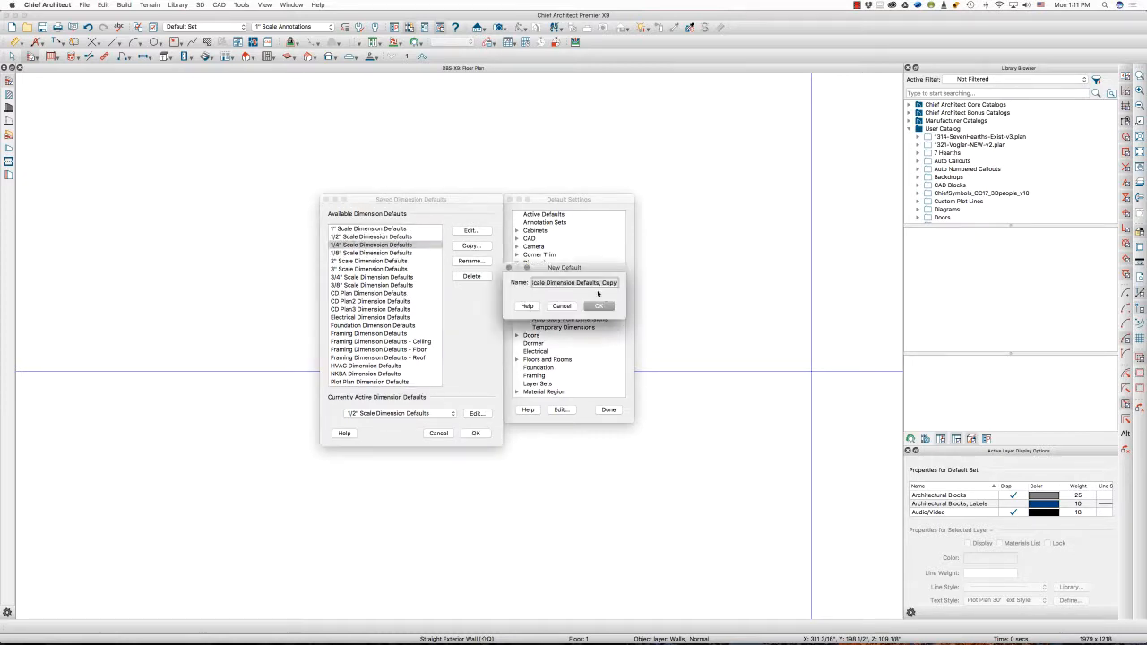
pyautogui.click(601, 283)
pyautogui.write(',')
pyautogui.press('Delete')
pyautogui.press('Delete')
pyautogui.press('Delete')
pyautogui.press('Delete')
pyautogui.press('Delete')
pyautogui.press('Delete')
pyautogui.press('Delete')
pyautogui.press('Delete')
pyautogui.press('Delete')
pyautogui.press('Delete')
pyautogui.press('Delete')
pyautogui.press('Delete')
pyautogui.press('Delete')
pyautogui.press('Delete')
pyautogui.press('Delete')
pyautogui.press('Delete')
pyautogui.write('Existing Condition')
pyautogui.click(599, 307)
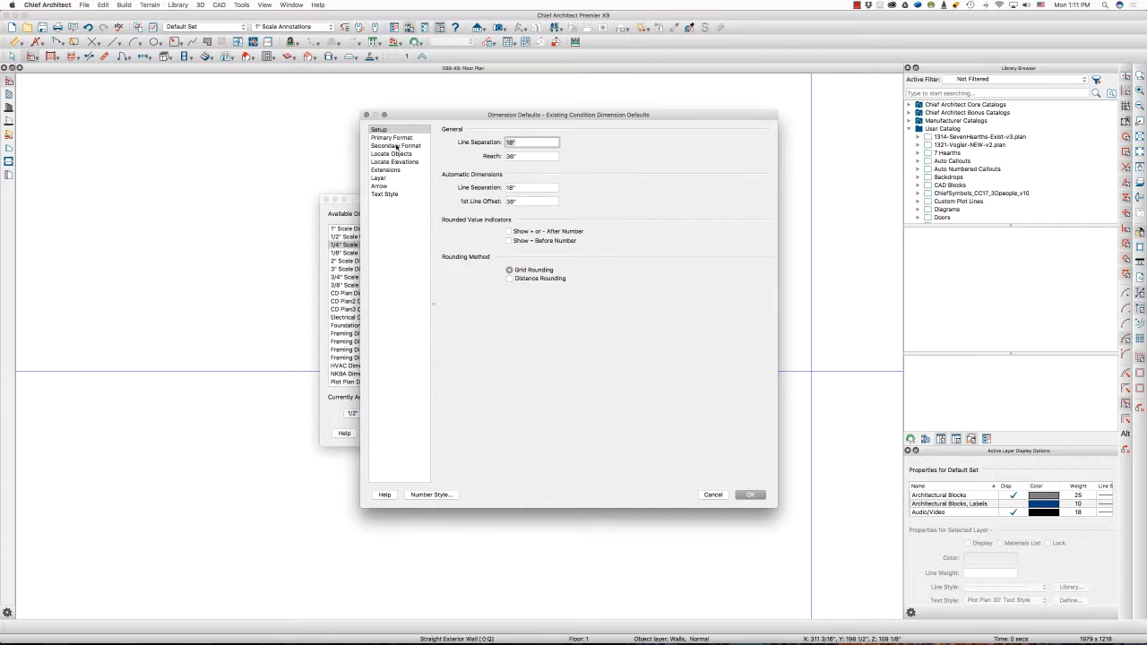
# Turn on trailing zeroes for the primary format and include a second format with inch-mark (") units
pyautogui.click(393, 138)
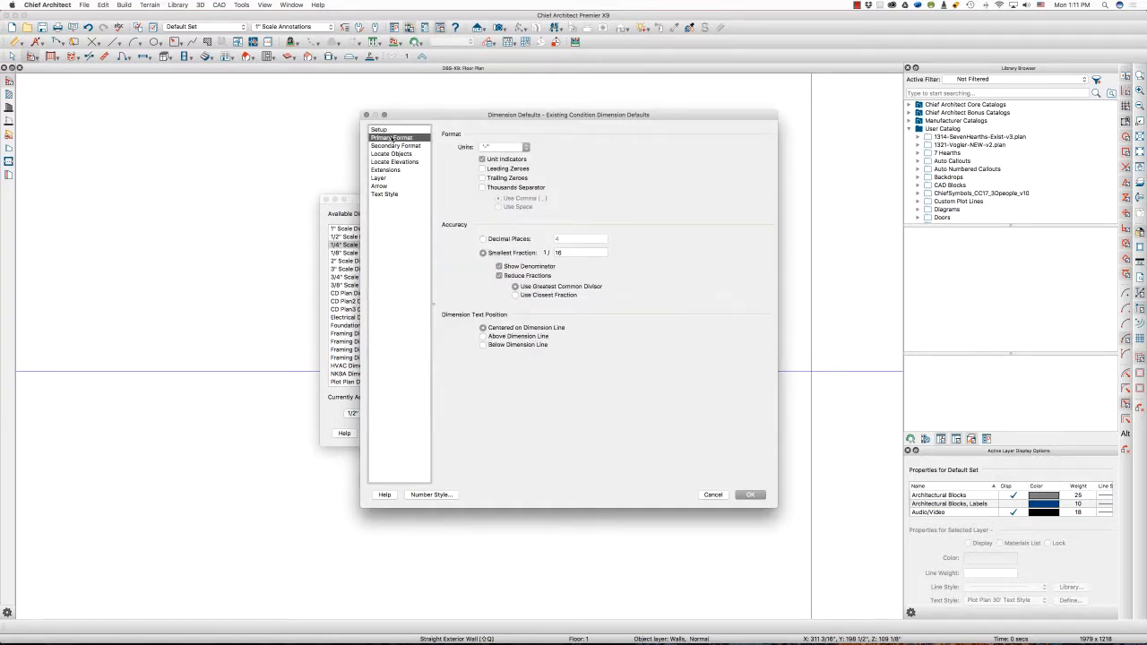
pyautogui.click(490, 178)
pyautogui.click(408, 147)
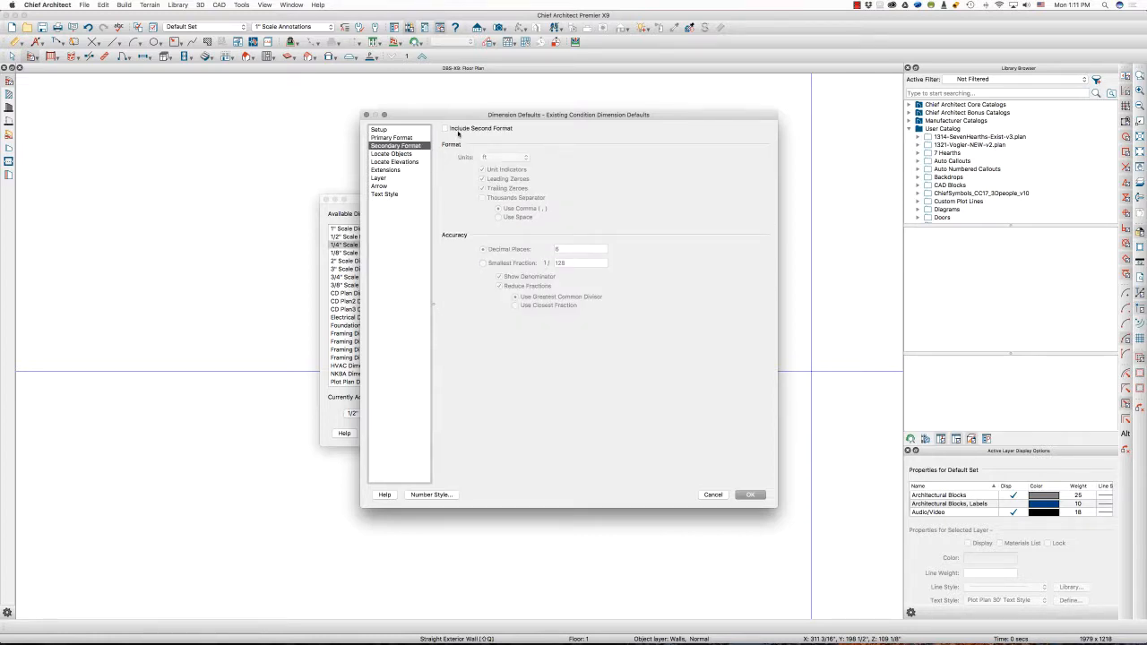
pyautogui.click(445, 128)
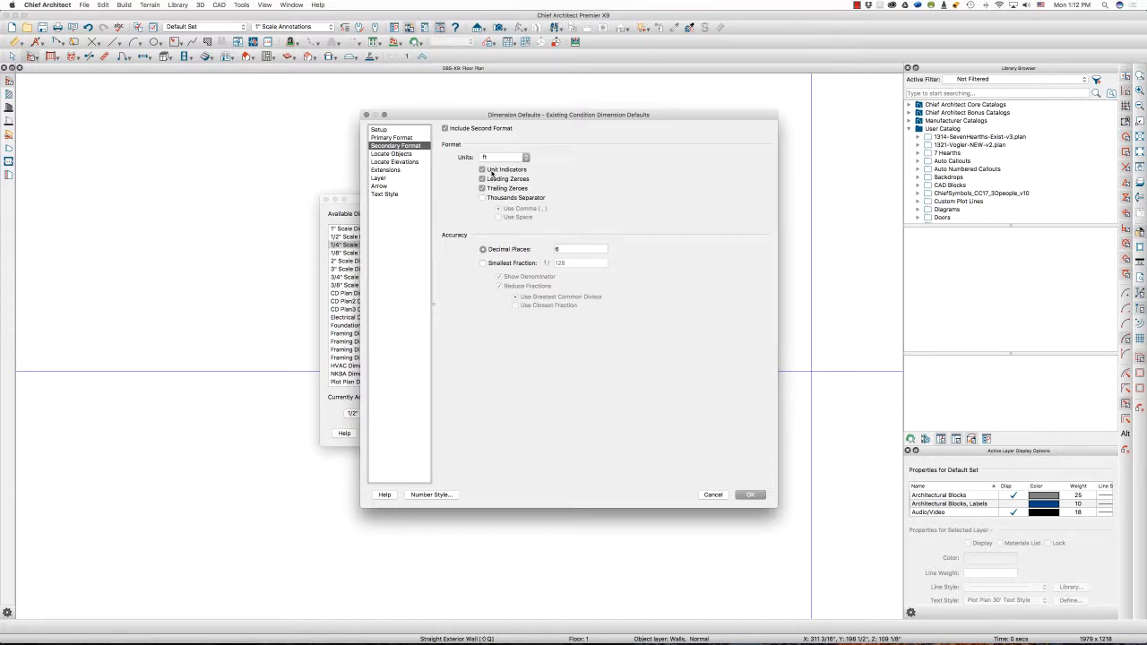
pyautogui.click(499, 159)
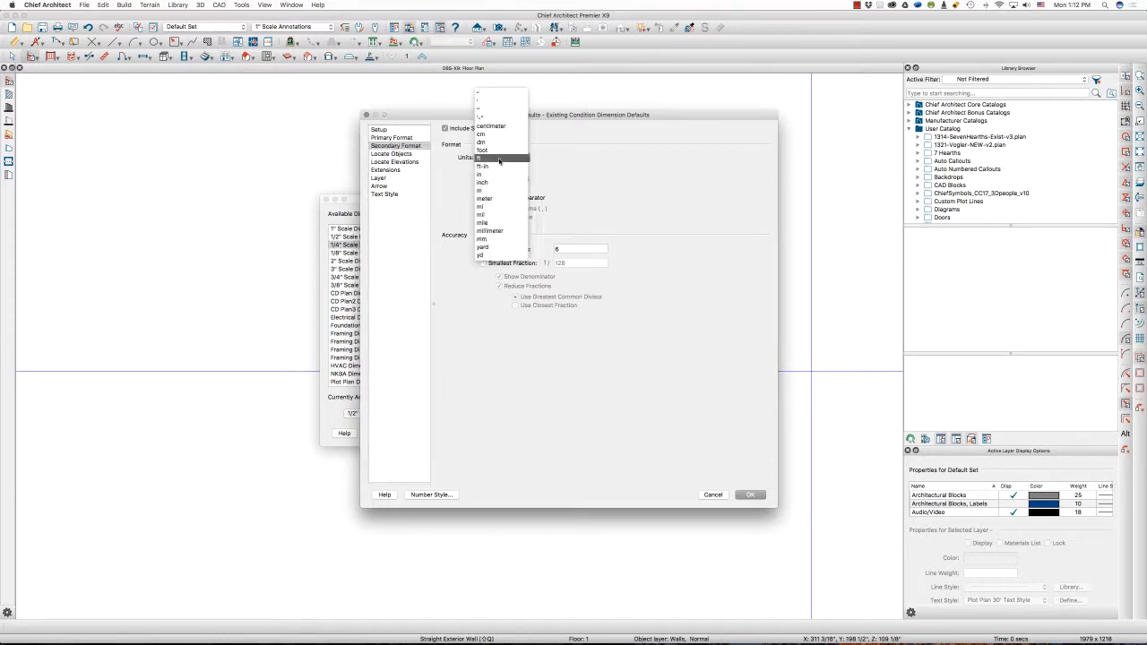
pyautogui.click(484, 108)
# Turn off leading zeroes in the secondary format and set its accuracy to a smallest fraction of 1/16
pyautogui.click(407, 137)
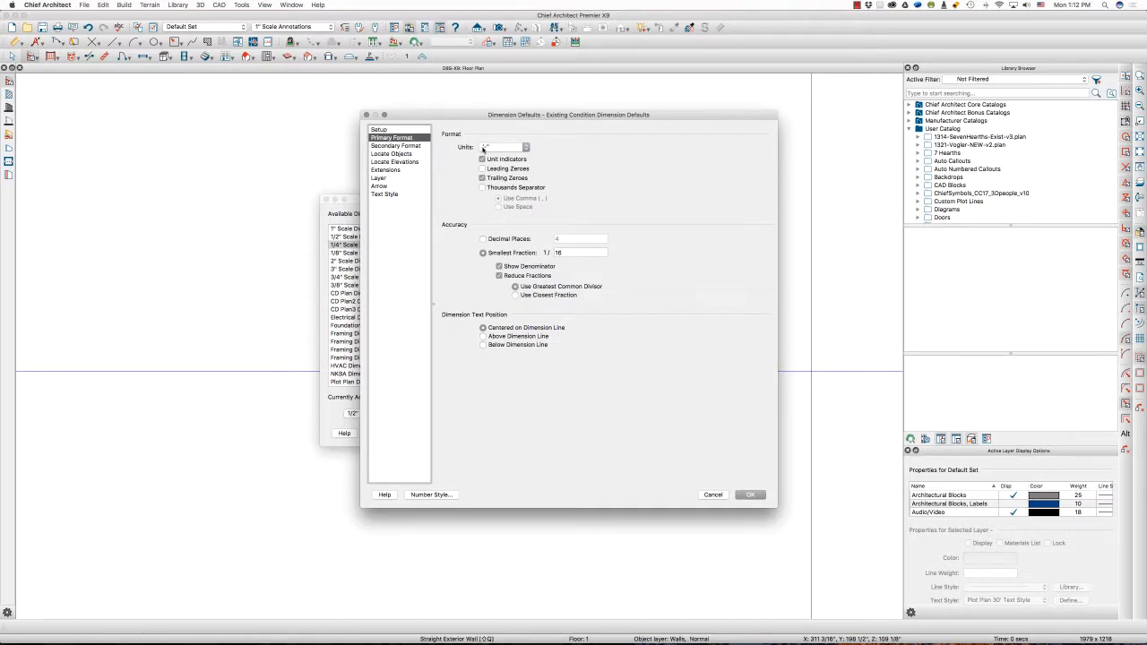
pyautogui.click(413, 146)
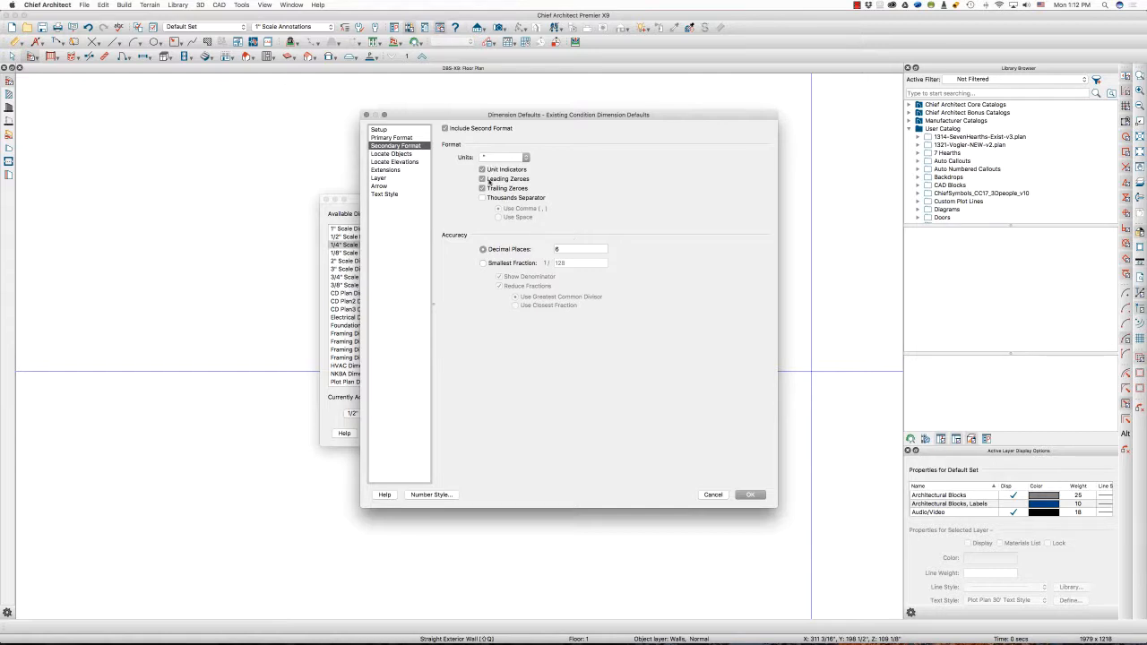
pyautogui.click(489, 180)
pyautogui.click(483, 263)
pyautogui.write('16')
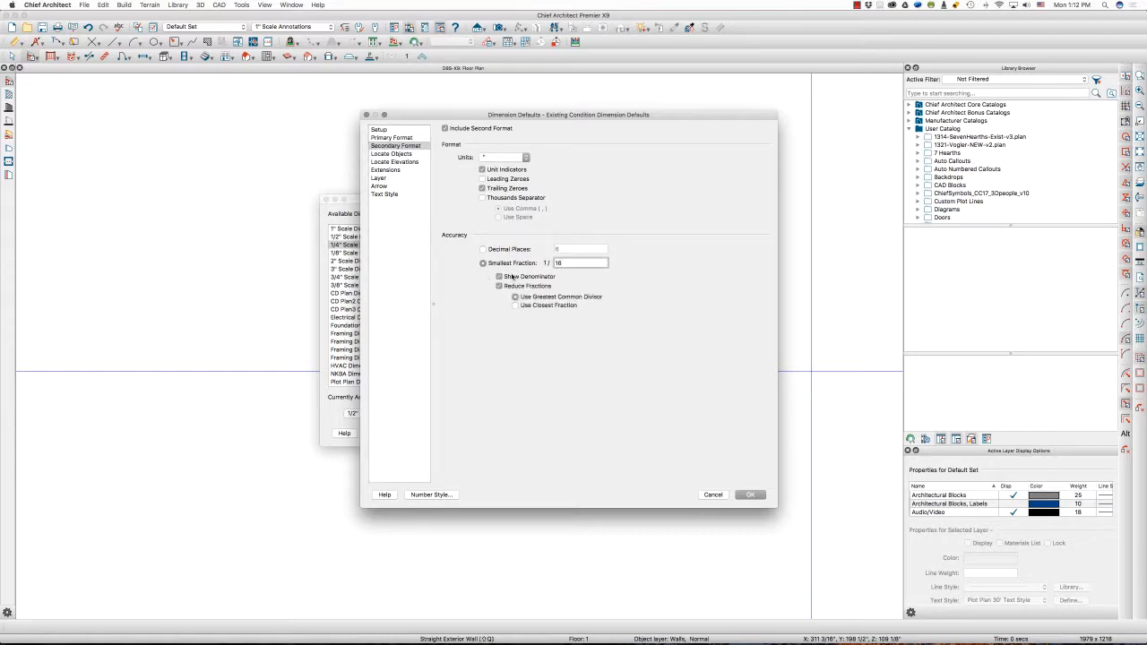
# Make the dimensions locate wall surfaces on both wall sides, turn off fixture centers and opening sides, and accept the settings
pyautogui.click(410, 154)
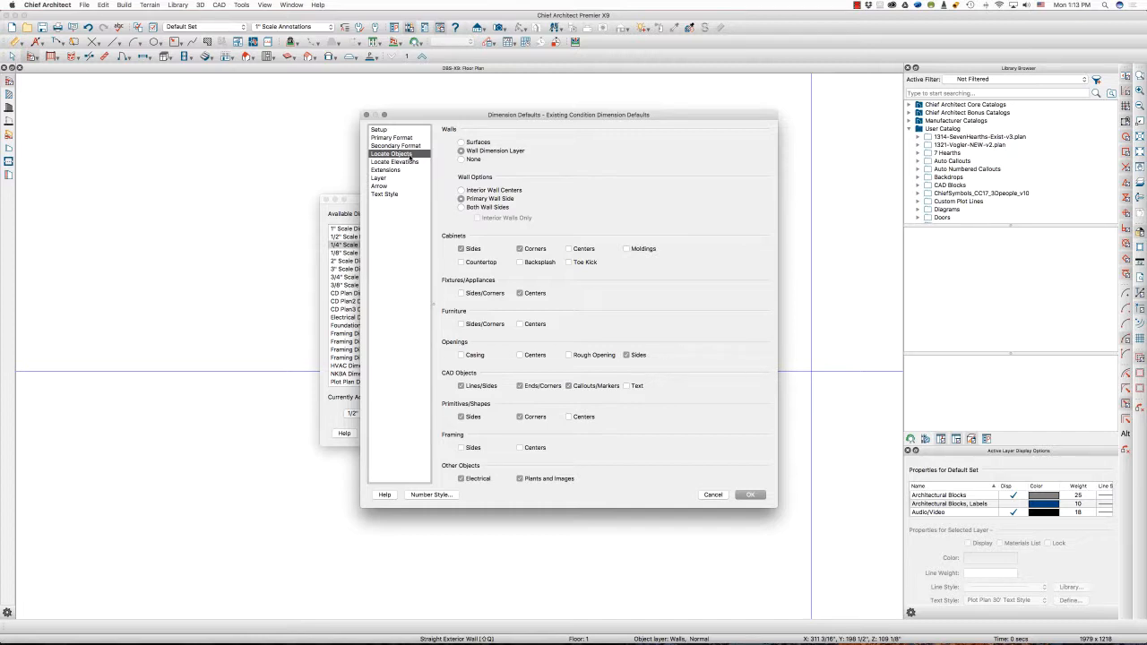
pyautogui.click(484, 143)
pyautogui.click(494, 208)
pyautogui.click(520, 293)
pyautogui.click(626, 355)
pyautogui.click(751, 494)
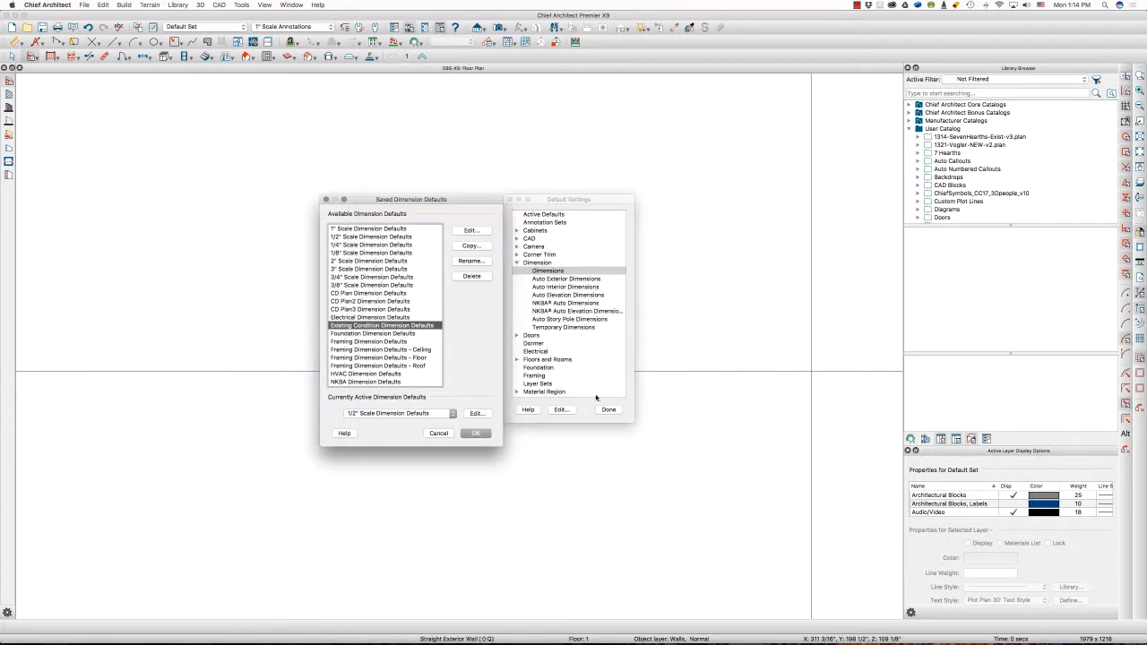
# Assign the Existing Condition dimension defaults to the layer "Dimensions, Existing" and close the default settings
pyautogui.doubleClick(417, 326)
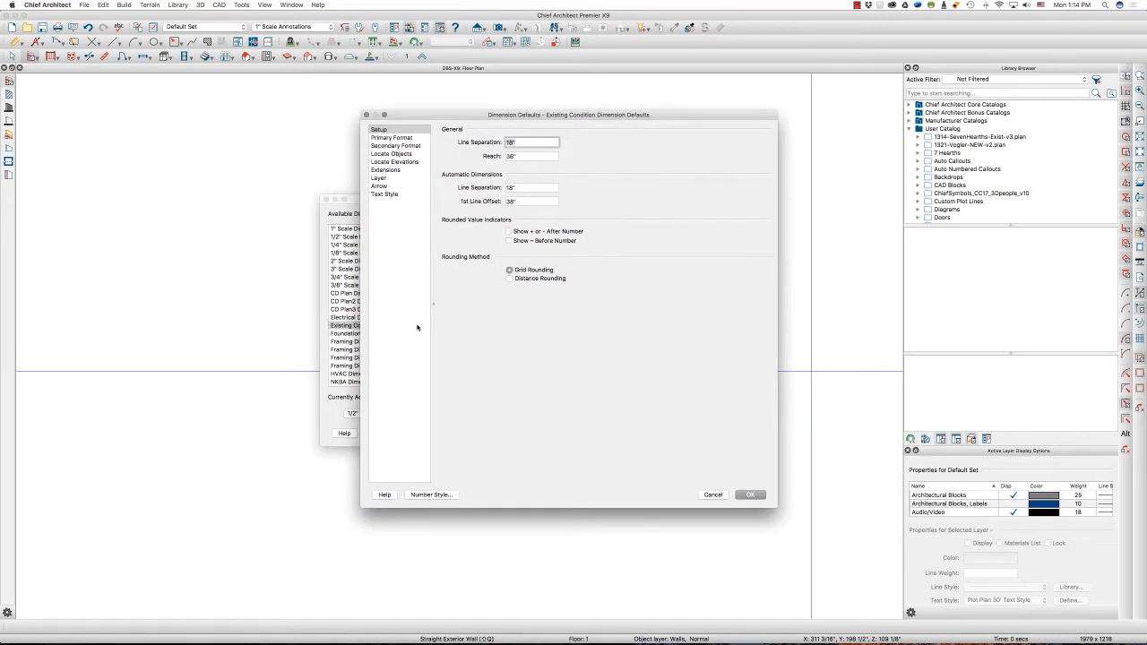
pyautogui.click(404, 177)
pyautogui.click(541, 146)
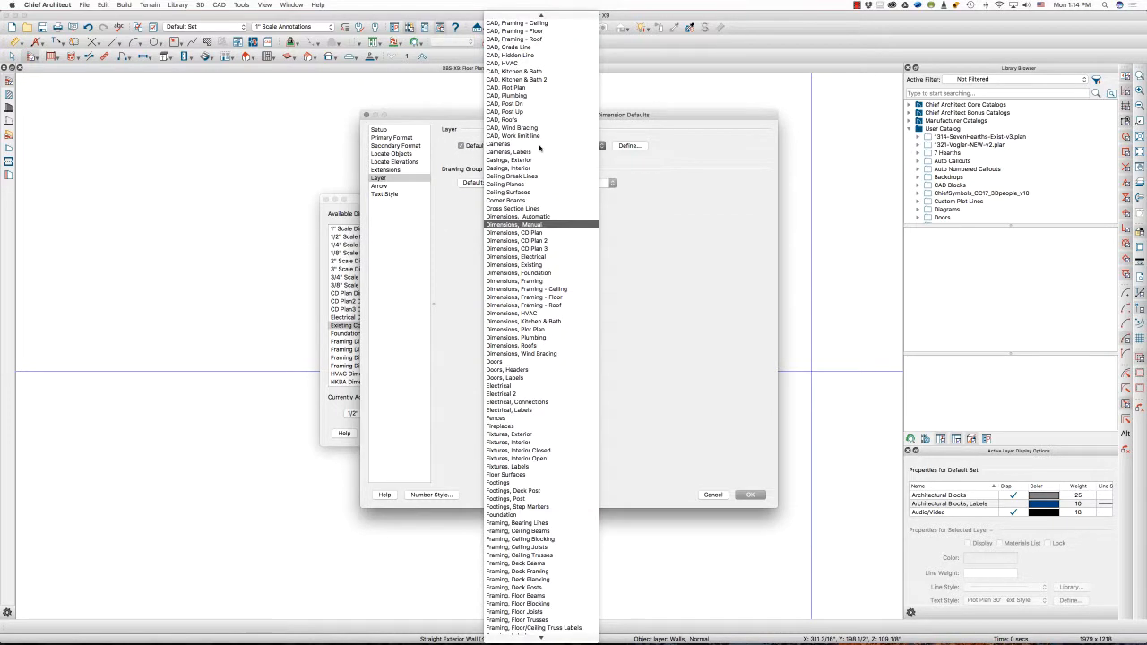
pyautogui.click(552, 266)
pyautogui.click(403, 188)
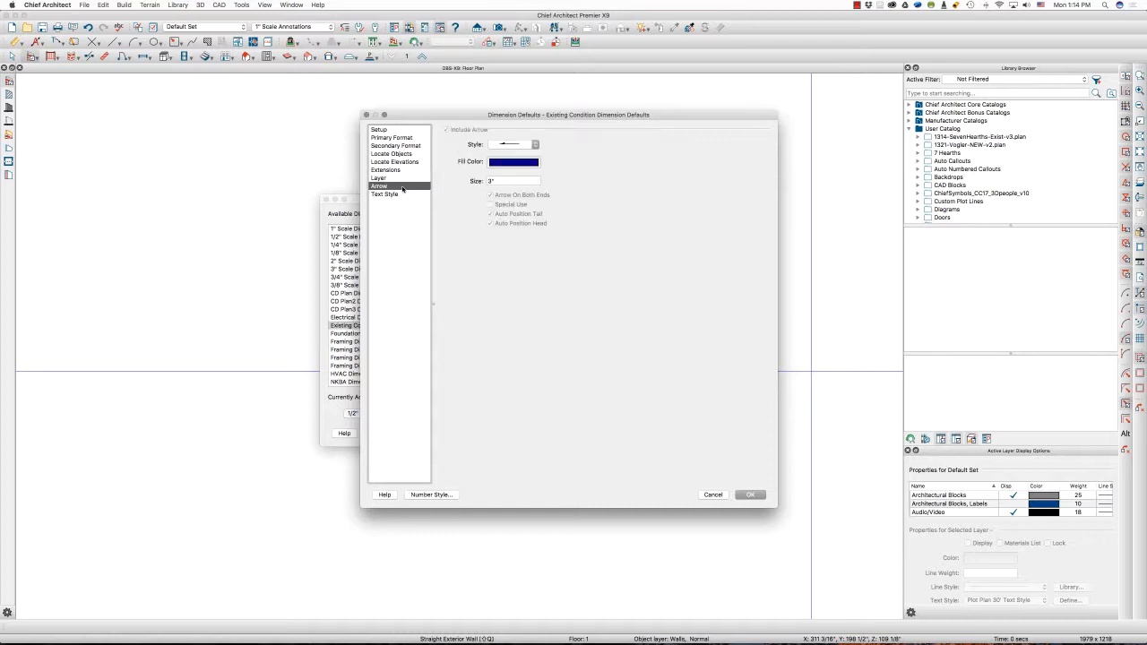
pyautogui.click(405, 195)
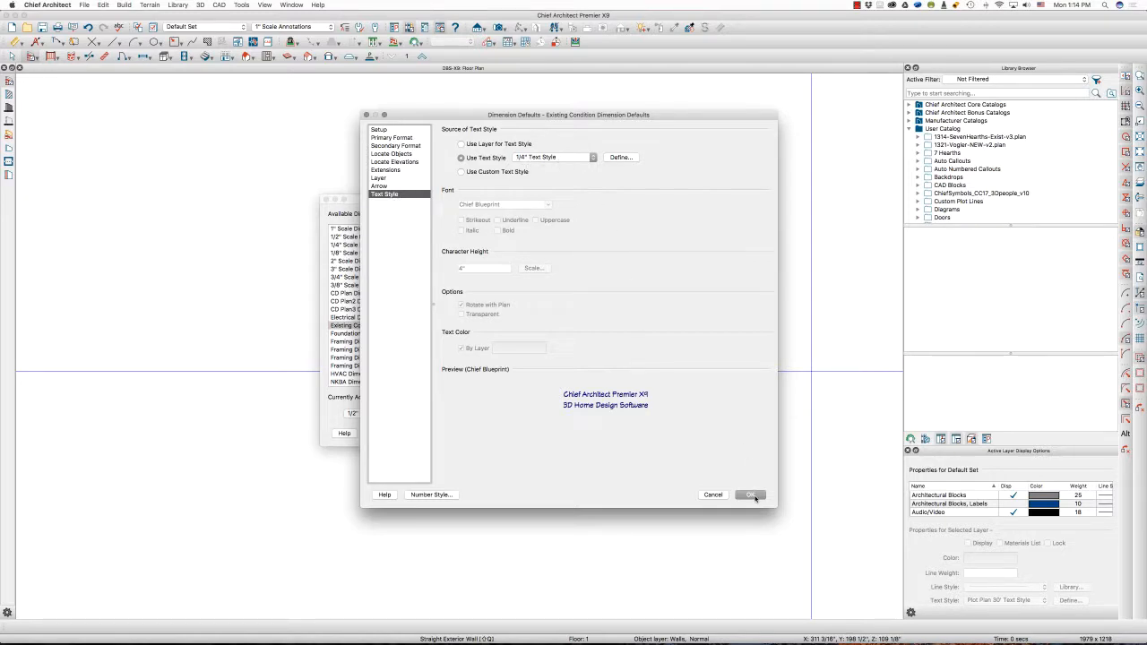
pyautogui.click(753, 496)
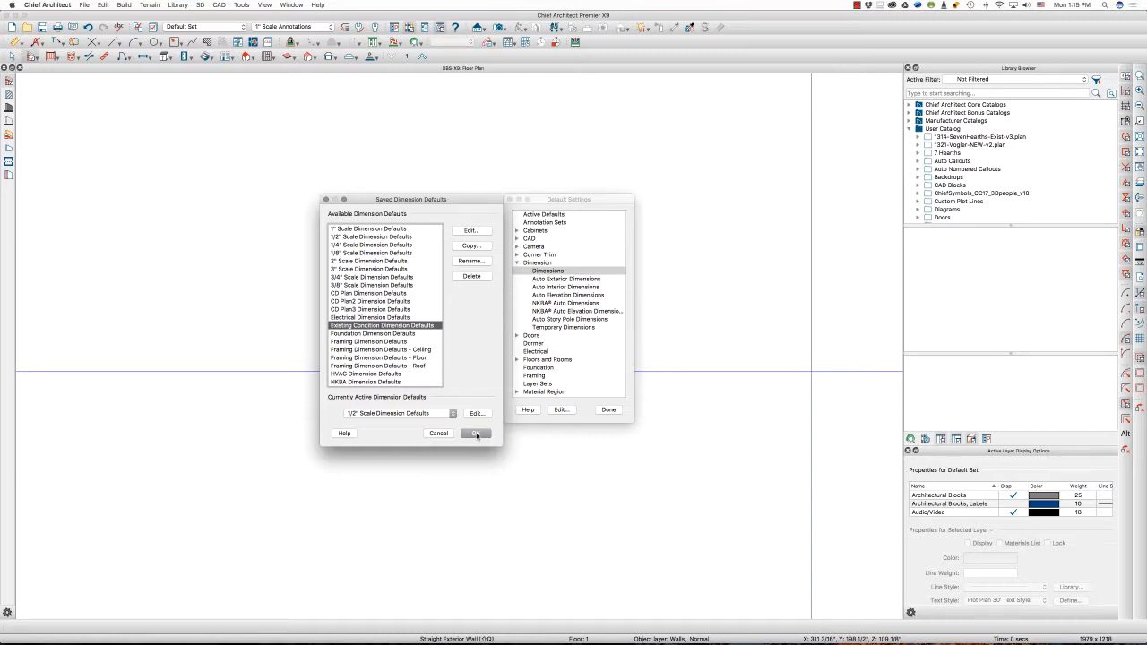
pyautogui.click(476, 434)
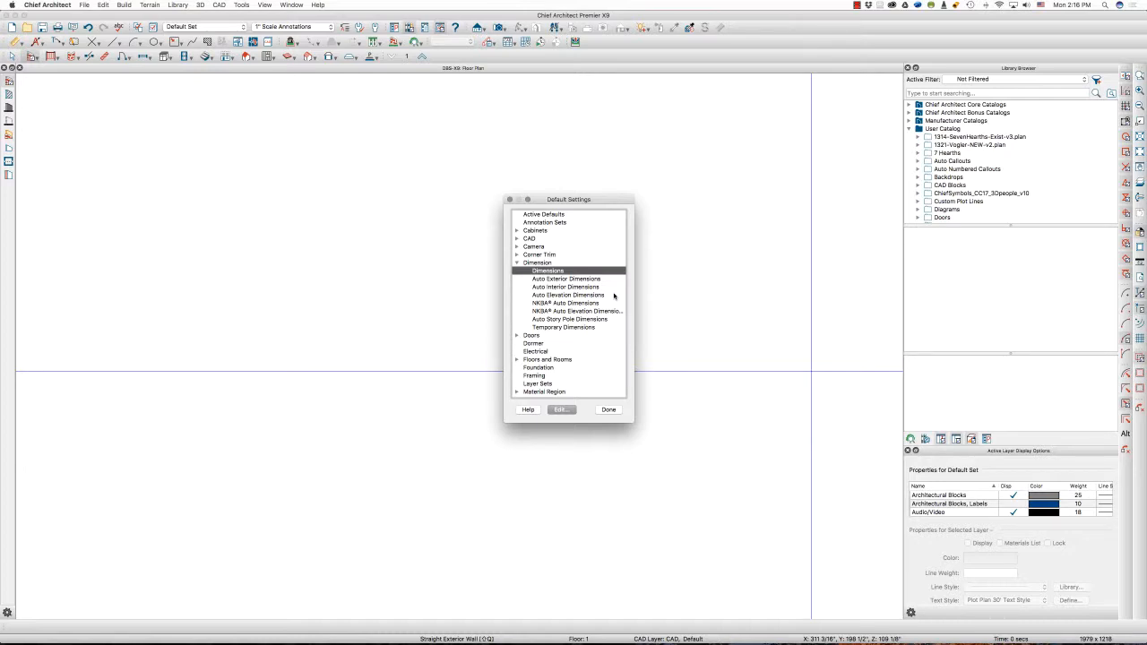
pyautogui.click(606, 410)
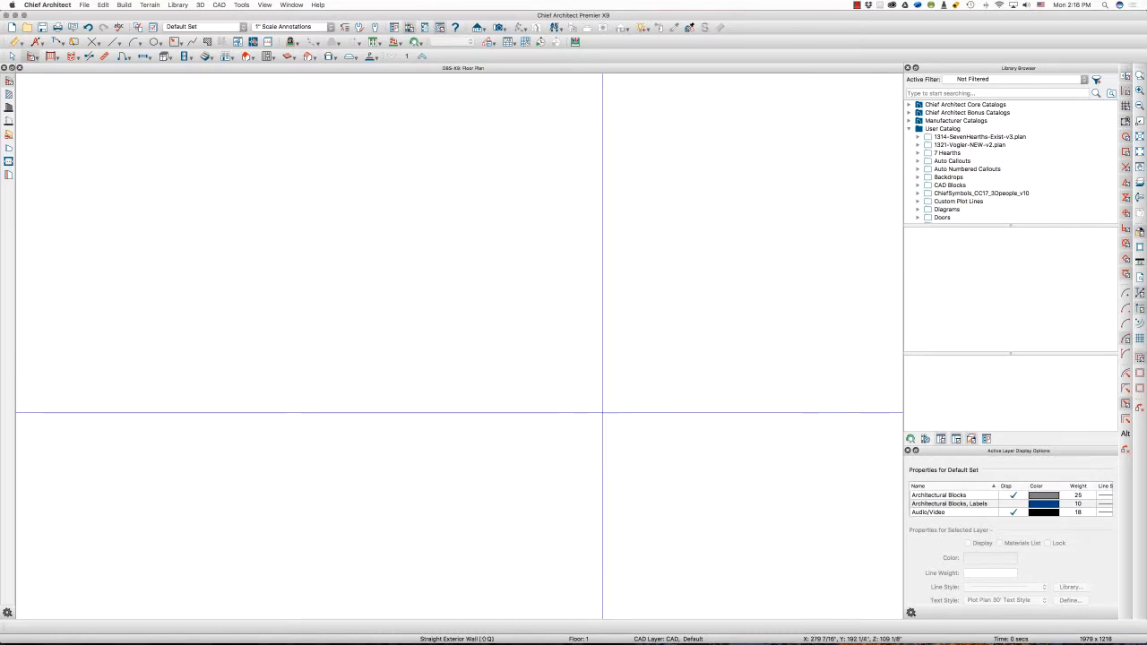
pyautogui.click(197, 27)
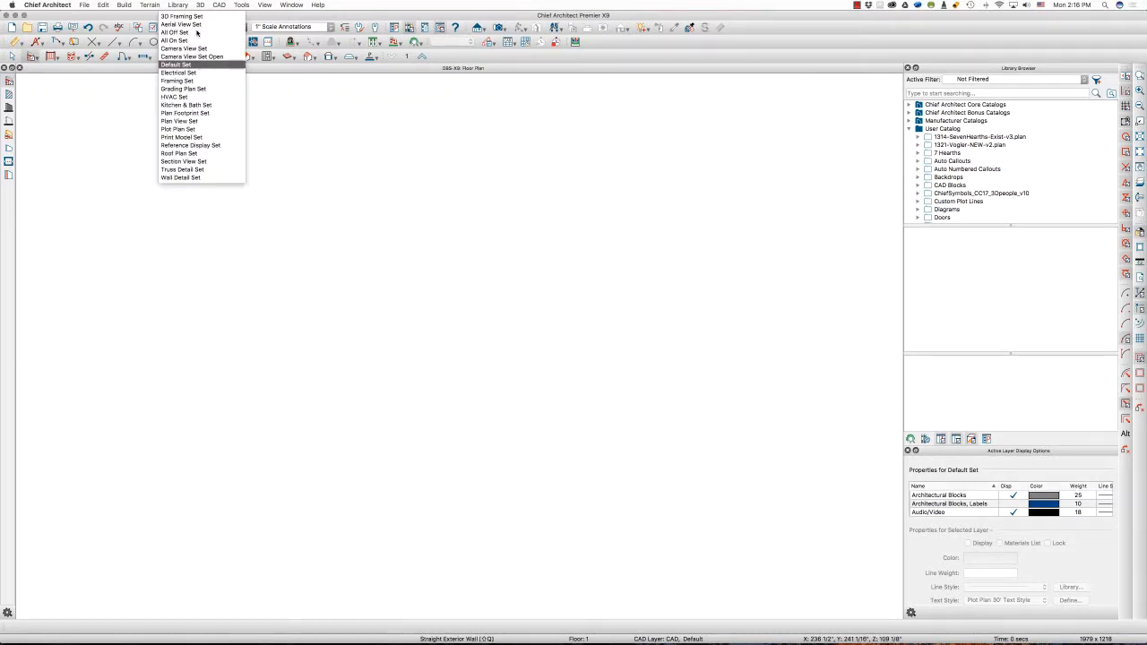
pyautogui.click(212, 187)
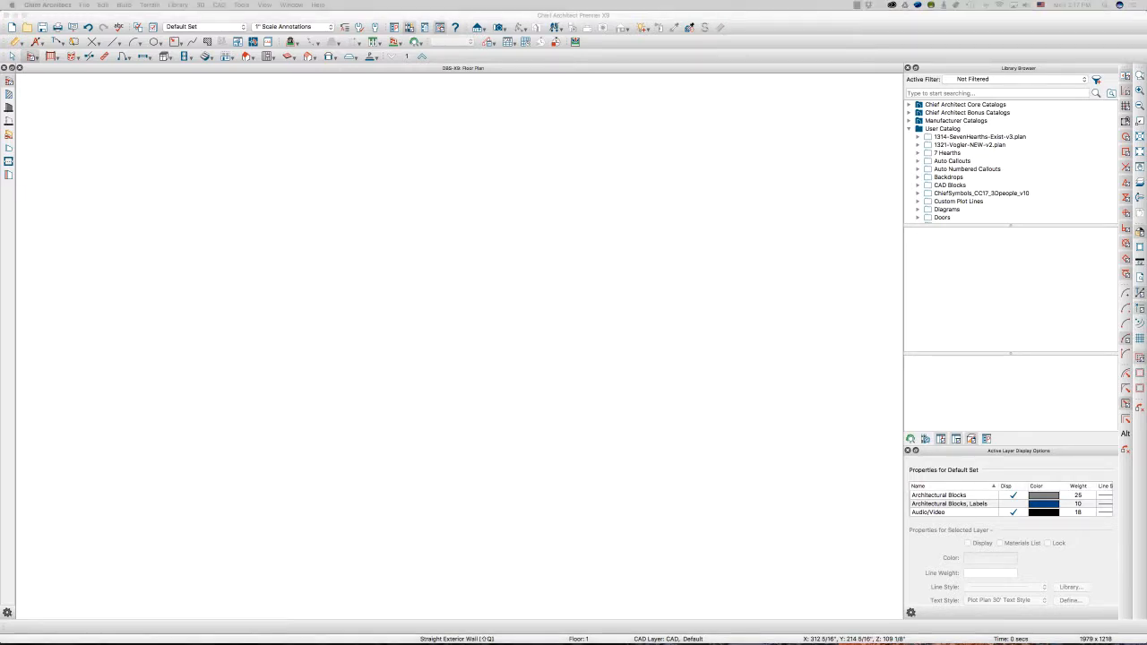
# Bring the Google Sheets spreadsheet "Chief File default details" into view and examine its Foundation and Wind Bracing entries
pyautogui.moveTo(691, 131); pyautogui.dragTo(362, 142)
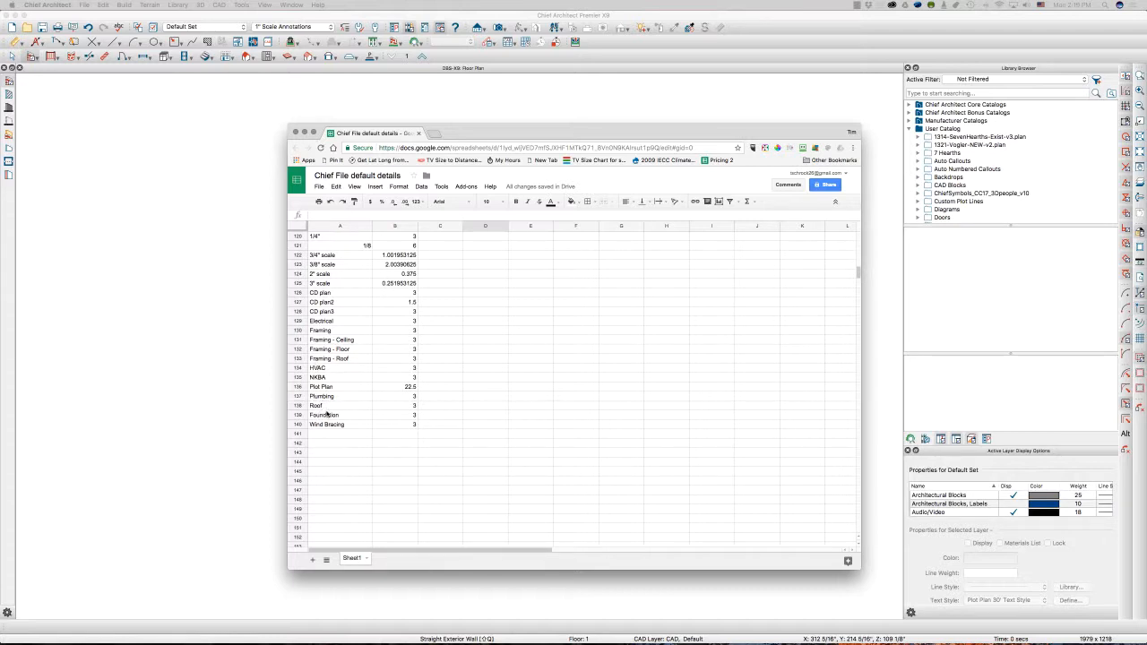
pyautogui.click(327, 416)
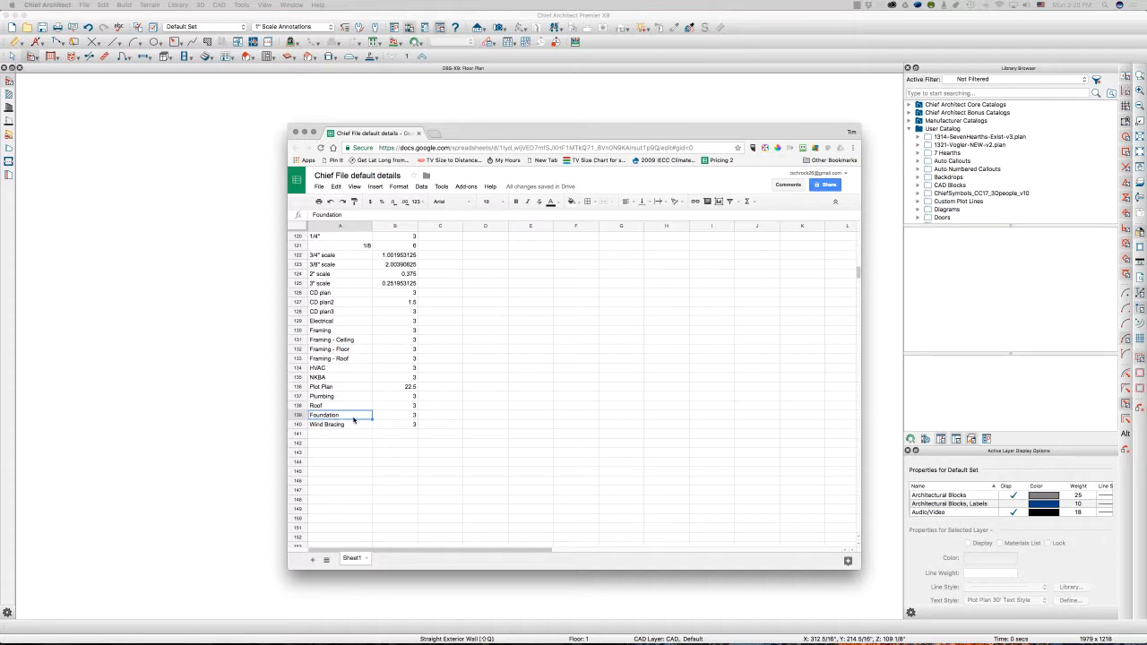
pyautogui.click(341, 427)
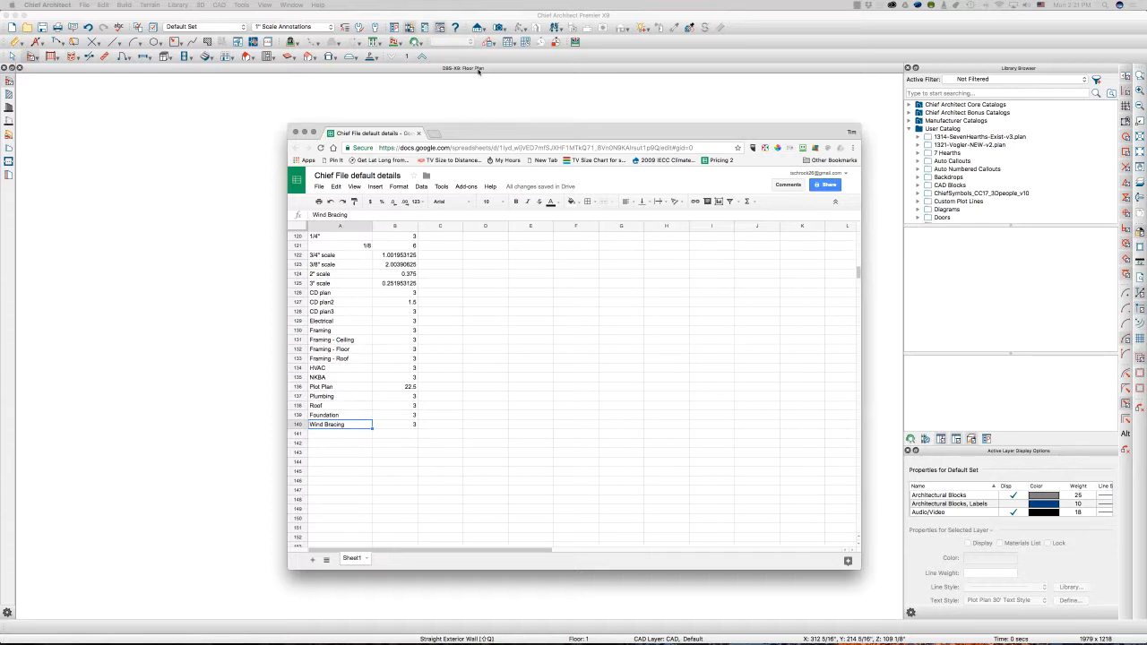
pyautogui.moveTo(479, 135); pyautogui.dragTo(1146, 126)
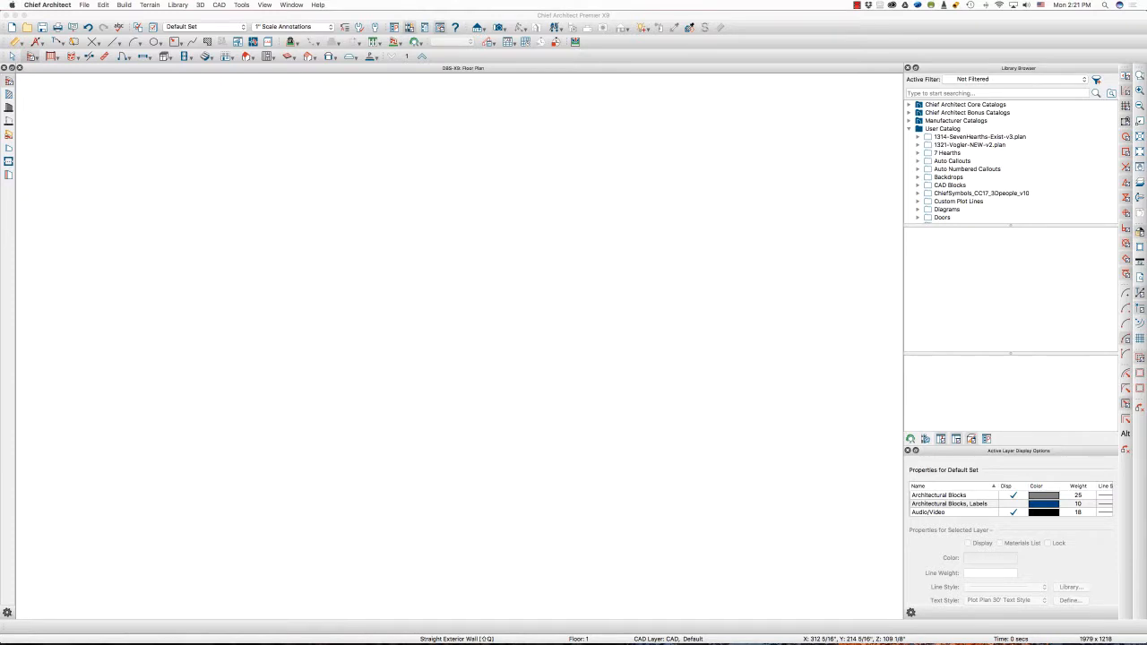
# Copy the Default Set layer set in Layer Display Options and name the copy CD Plan Set
pyautogui.click(207, 27)
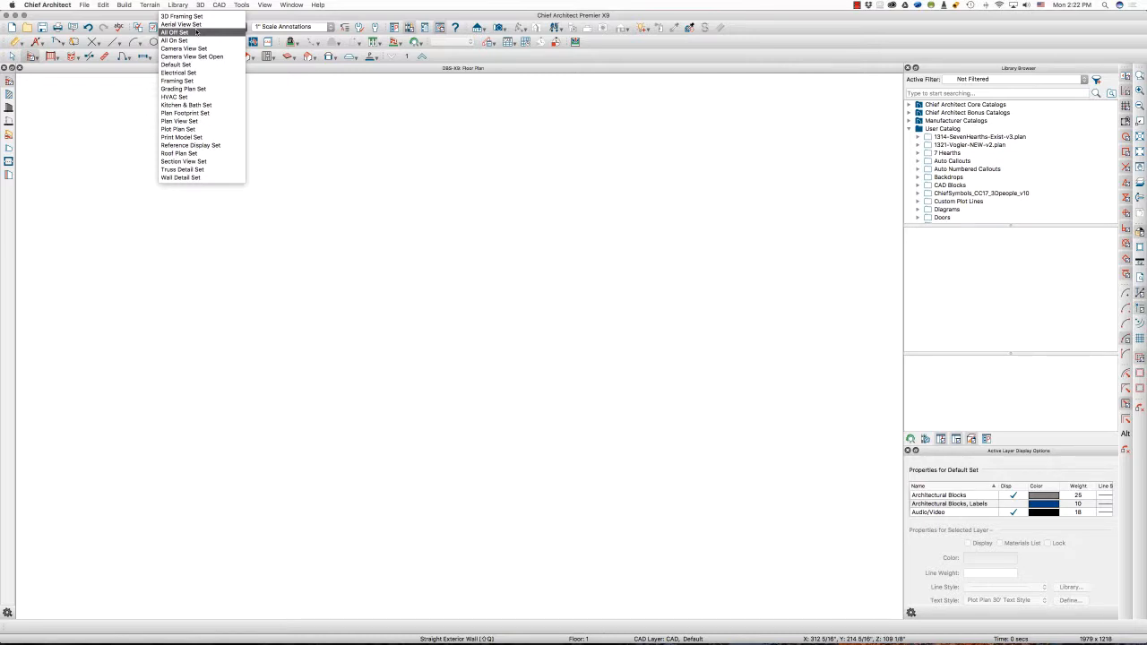
pyautogui.click(508, 65)
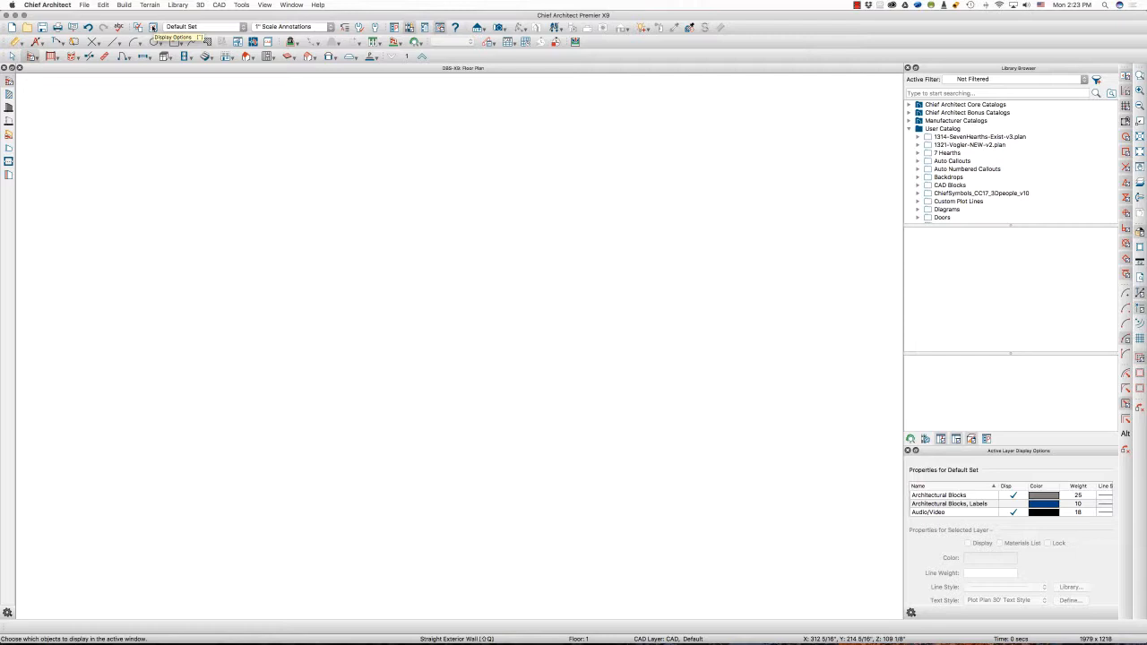
pyautogui.click(152, 27)
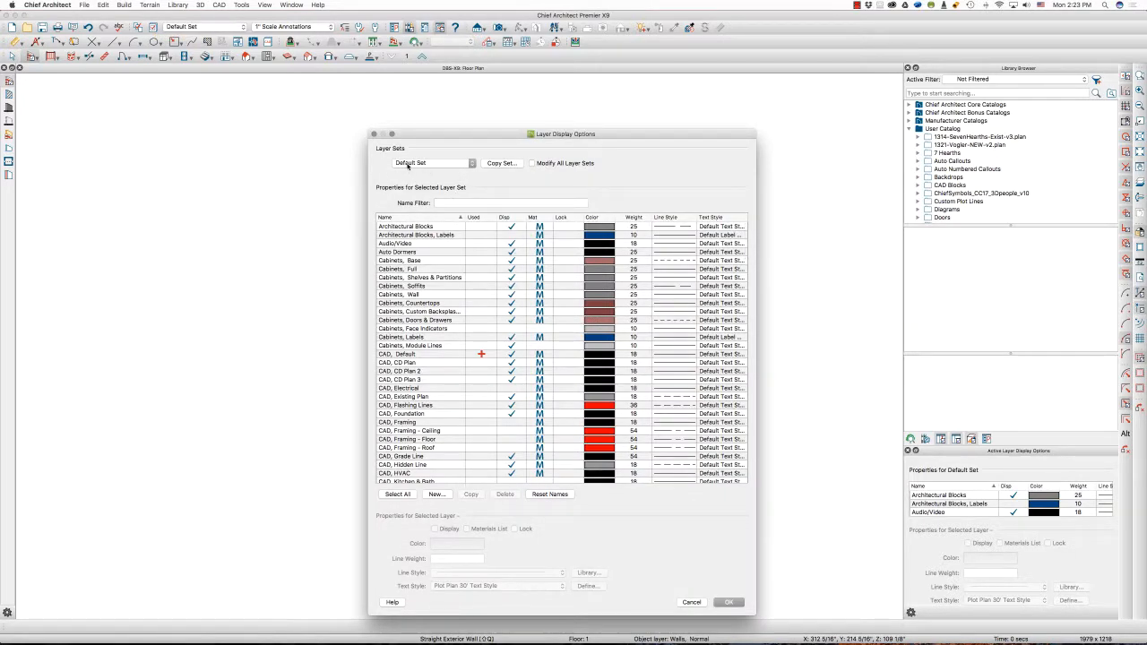
pyautogui.click(443, 164)
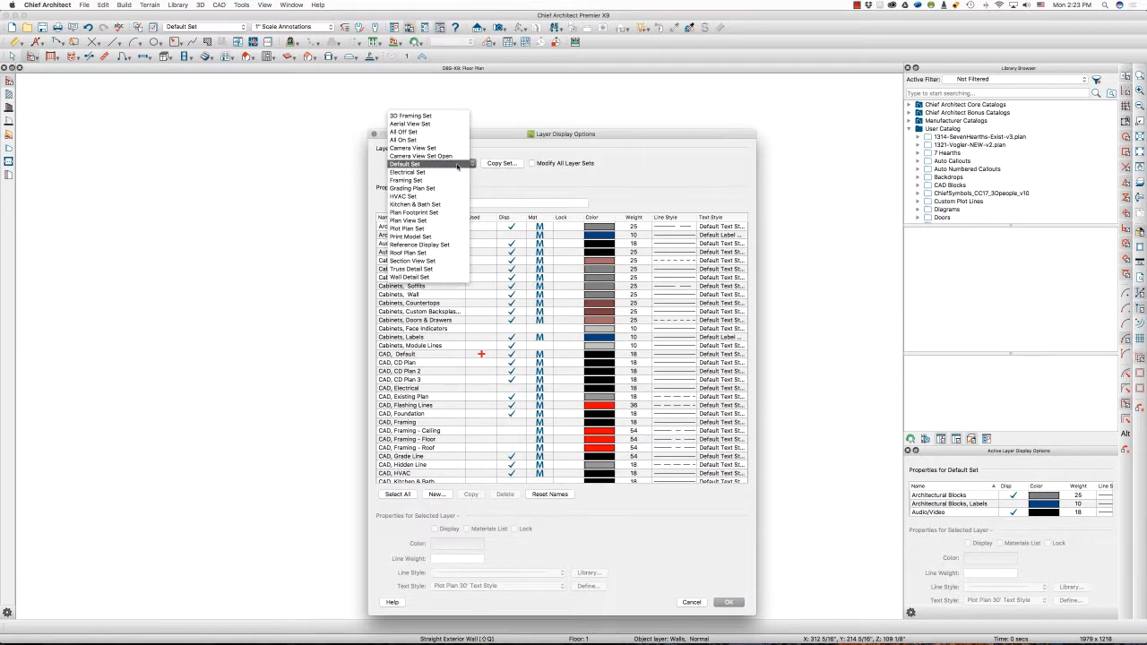
pyautogui.click(494, 181)
pyautogui.click(472, 164)
pyautogui.click(495, 167)
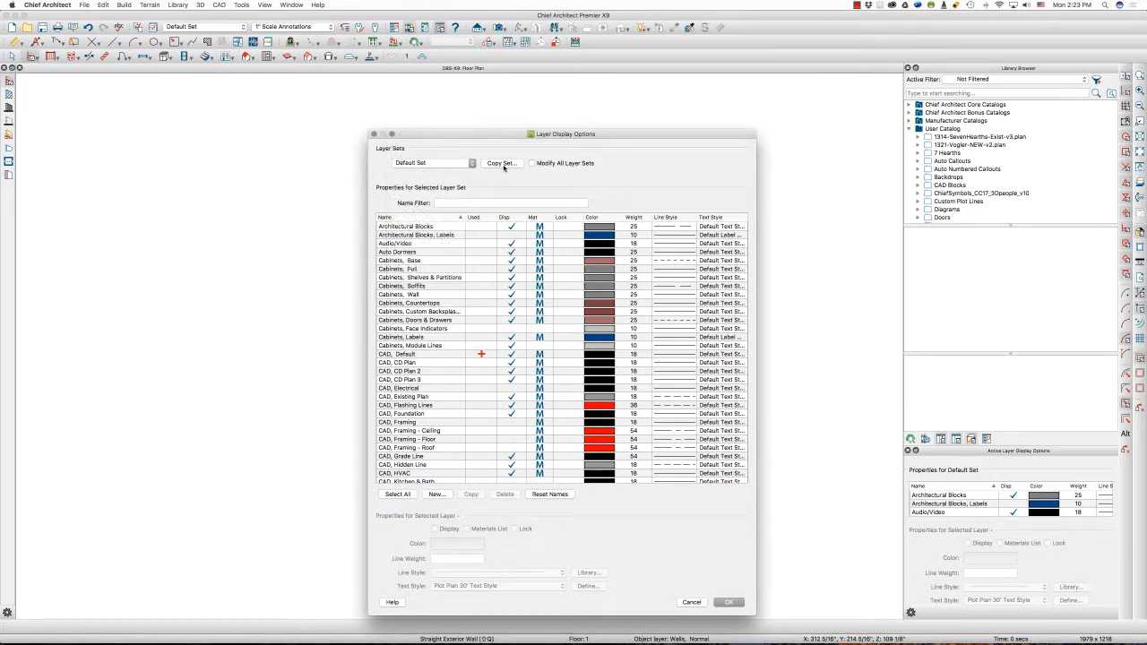
pyautogui.click(494, 167)
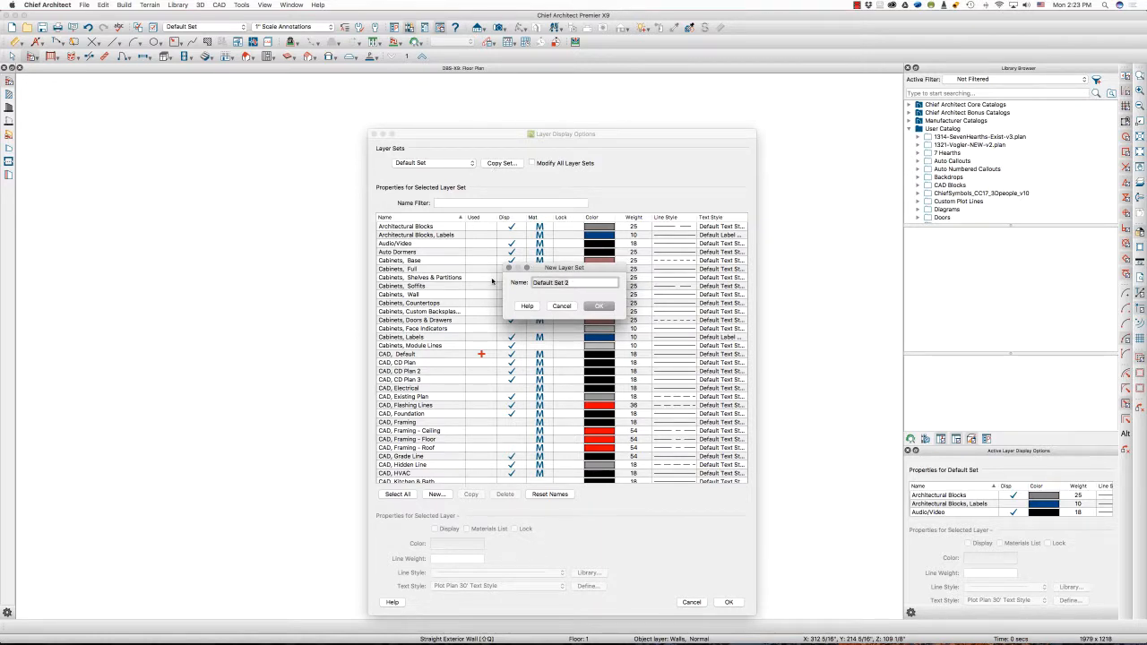
pyautogui.write('CD Plan Set')
pyautogui.press('Return')
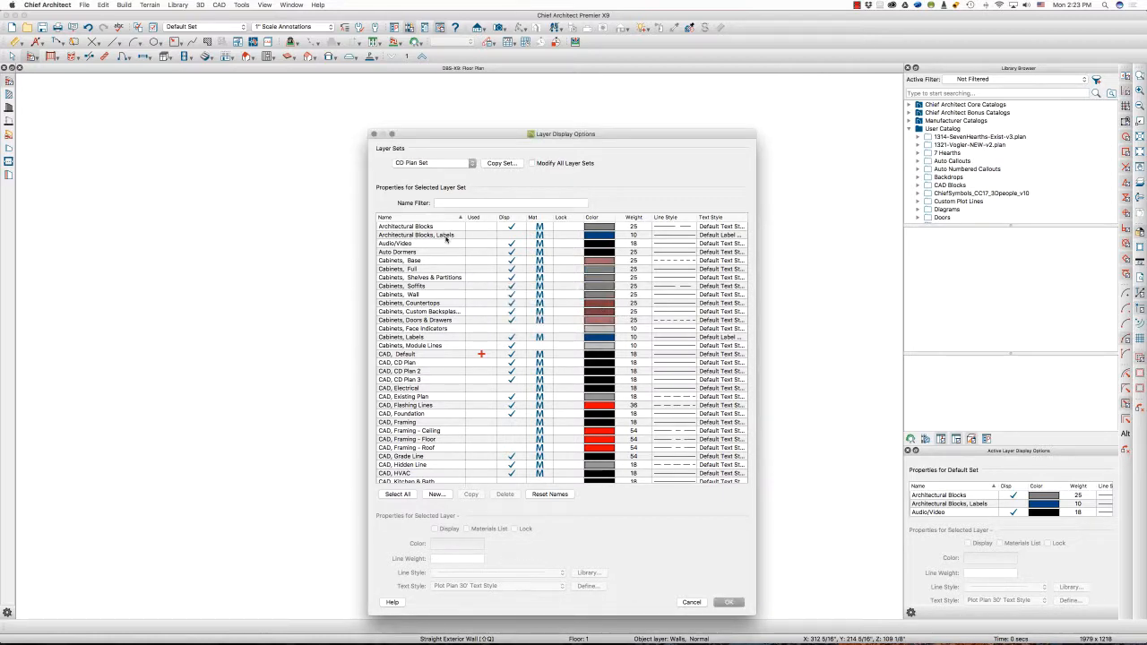
# Turn off the display of Architectural Blocks, Audio/Video and Auto Dormers in the CD Plan Set layer set
pyautogui.click(449, 165)
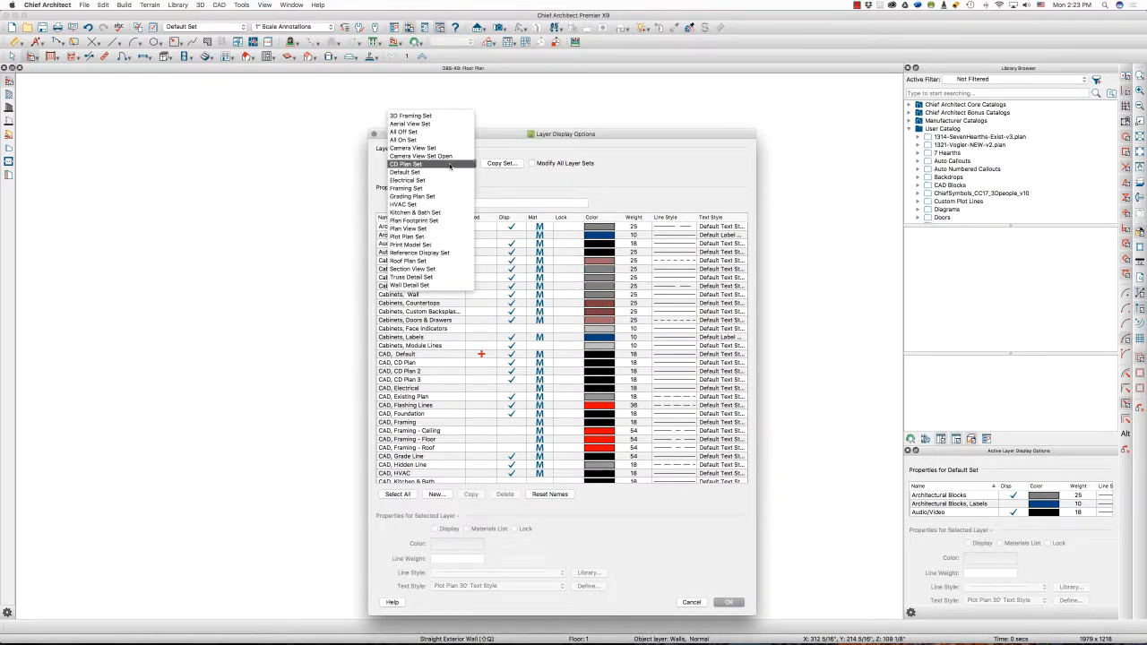
pyautogui.click(505, 186)
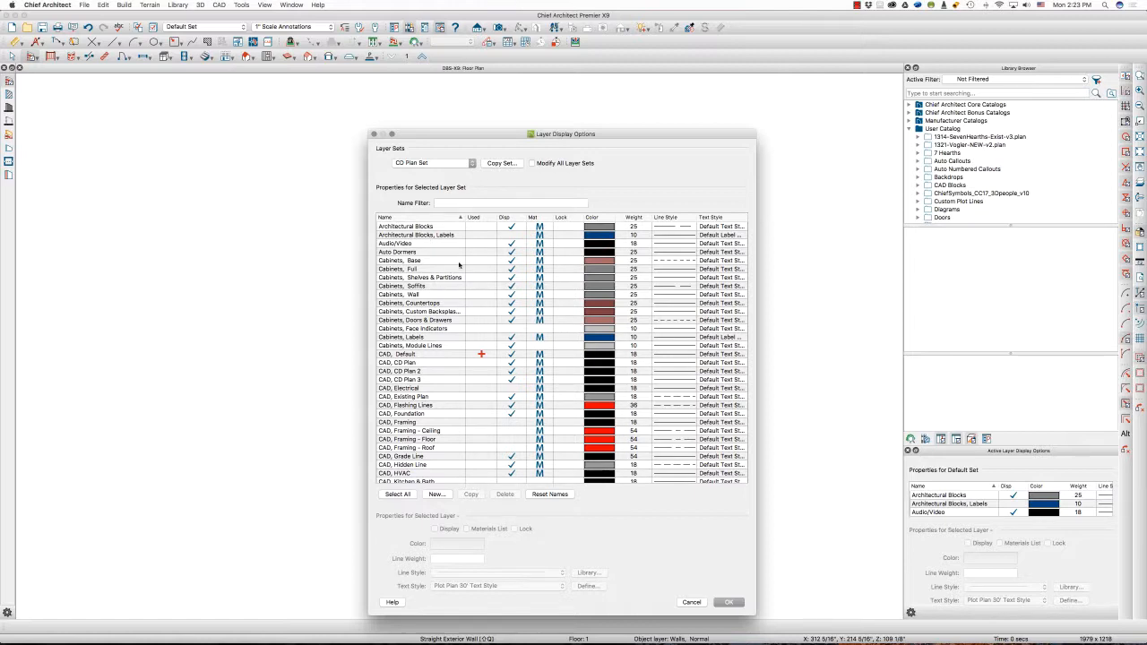
pyautogui.click(510, 229)
pyautogui.click(511, 229)
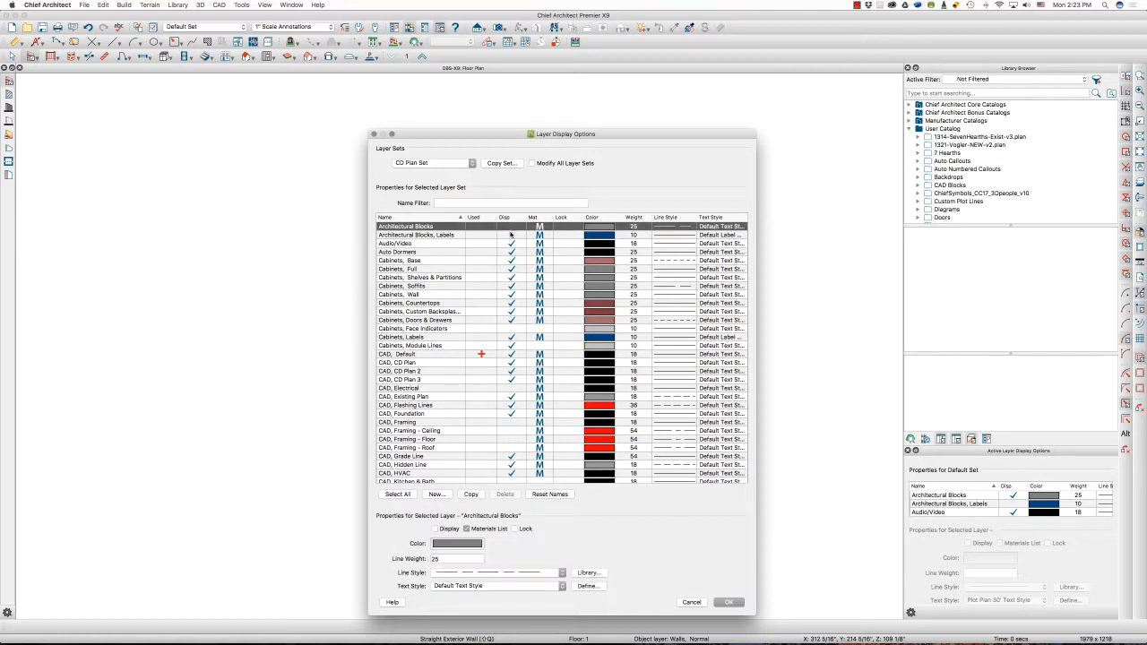
pyautogui.click(512, 243)
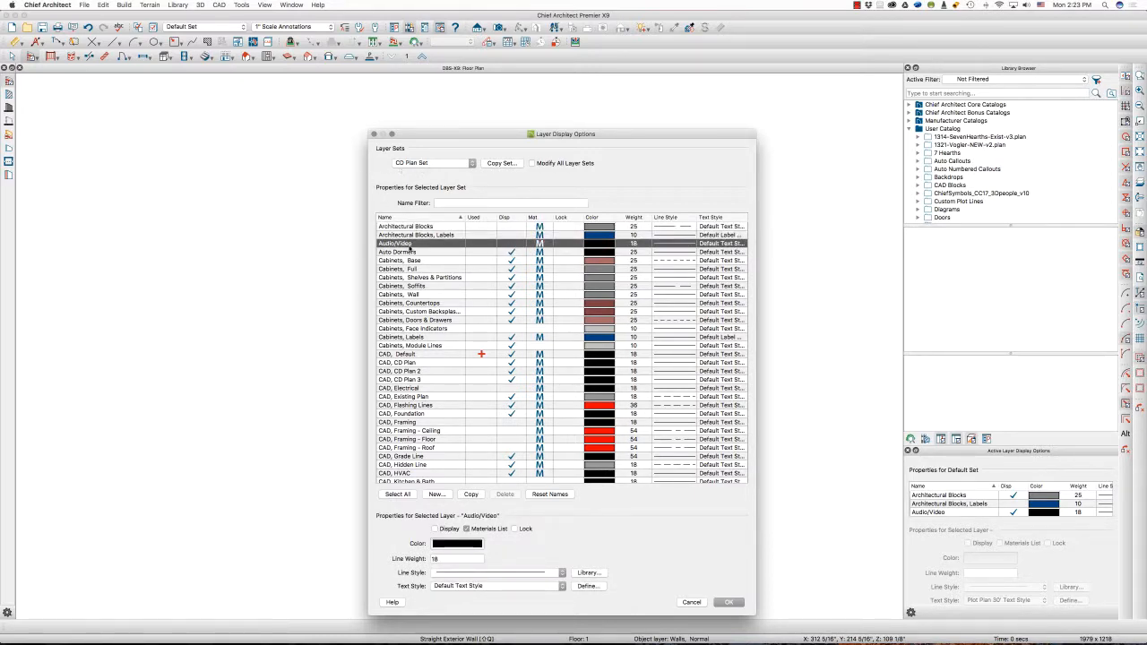
pyautogui.click(511, 254)
pyautogui.click(512, 254)
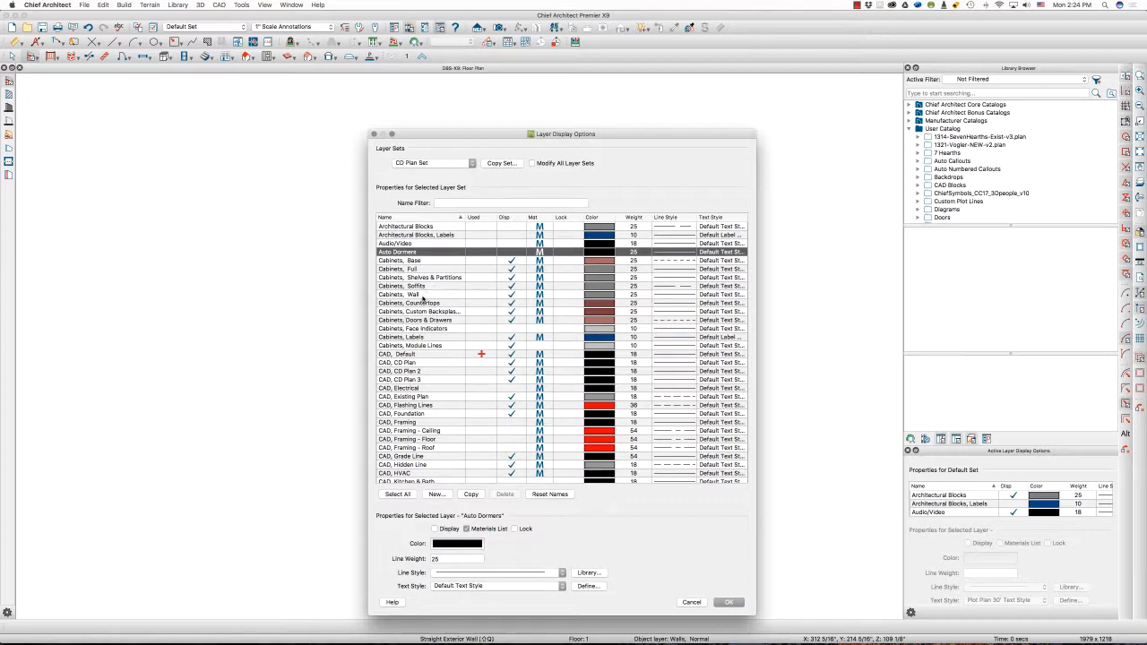
# Turn off the display of the cabinet Labels and Module Lines layers and the CAD Default, CD Plan 2 and CD Plan 3 layers
pyautogui.click(512, 339)
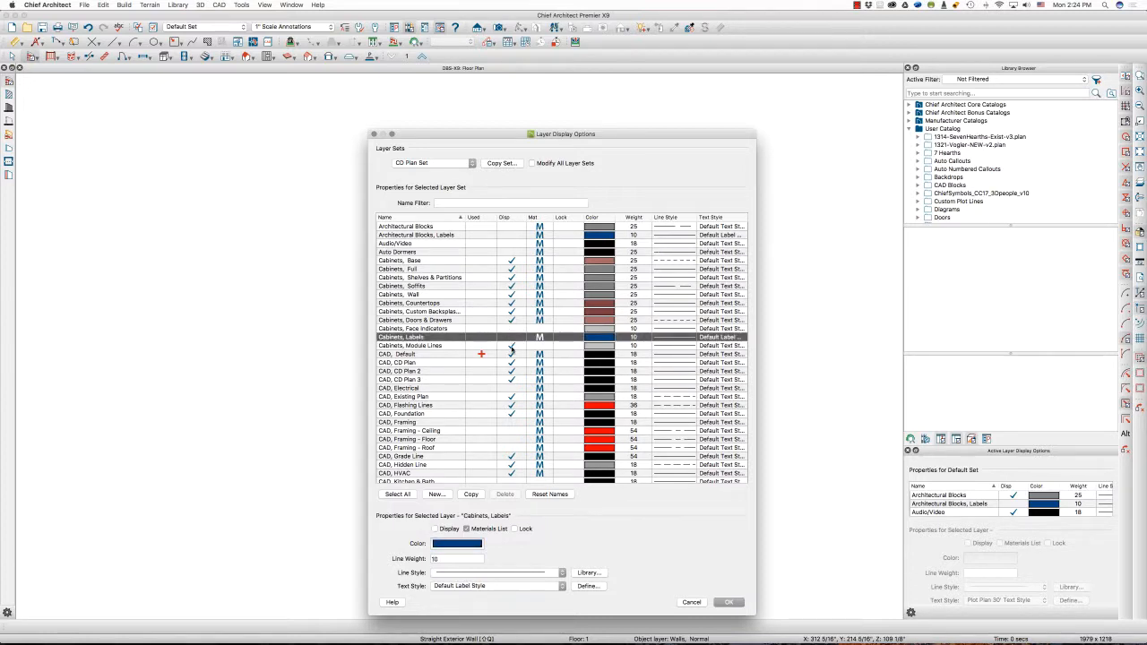
pyautogui.click(512, 346)
pyautogui.click(512, 358)
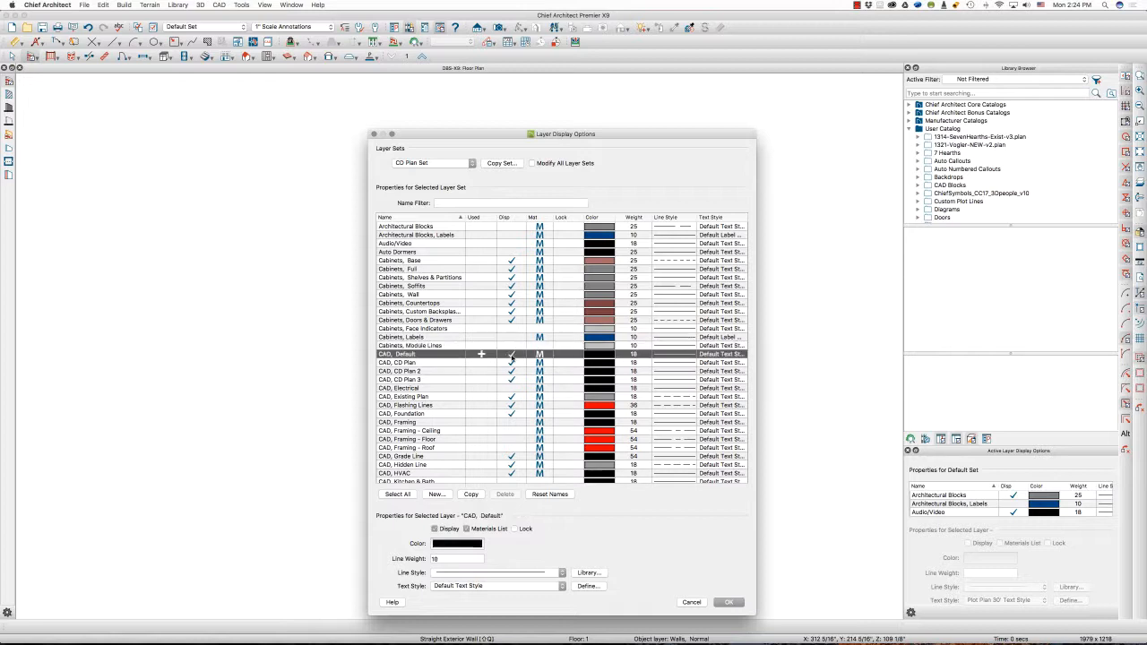
pyautogui.click(512, 358)
pyautogui.click(513, 371)
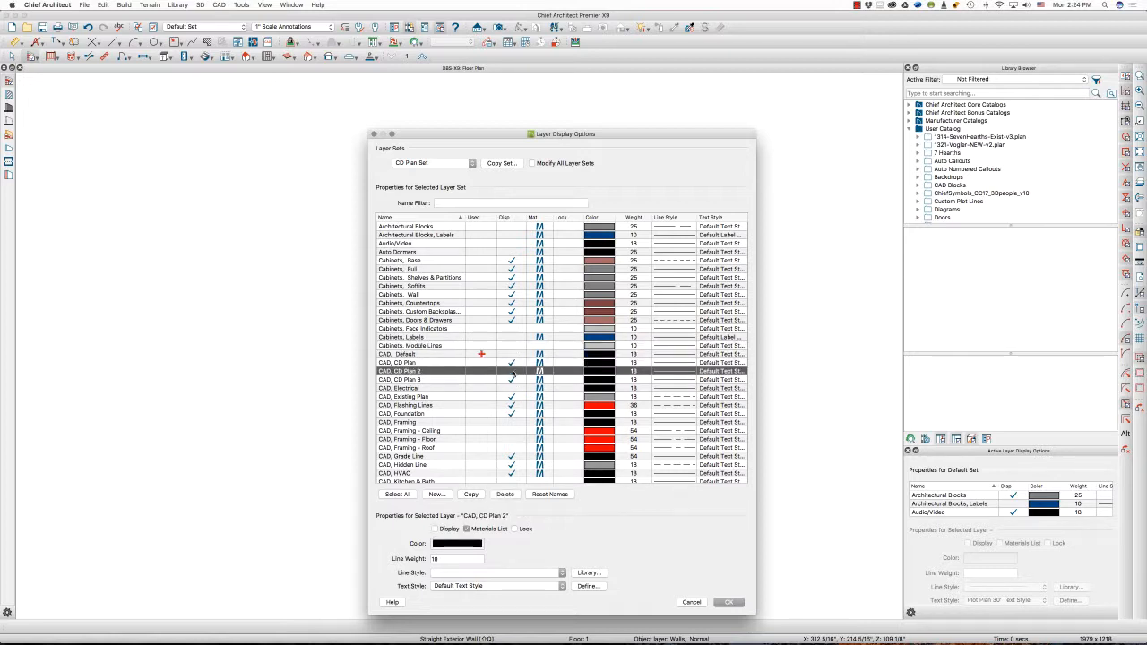
pyautogui.click(512, 379)
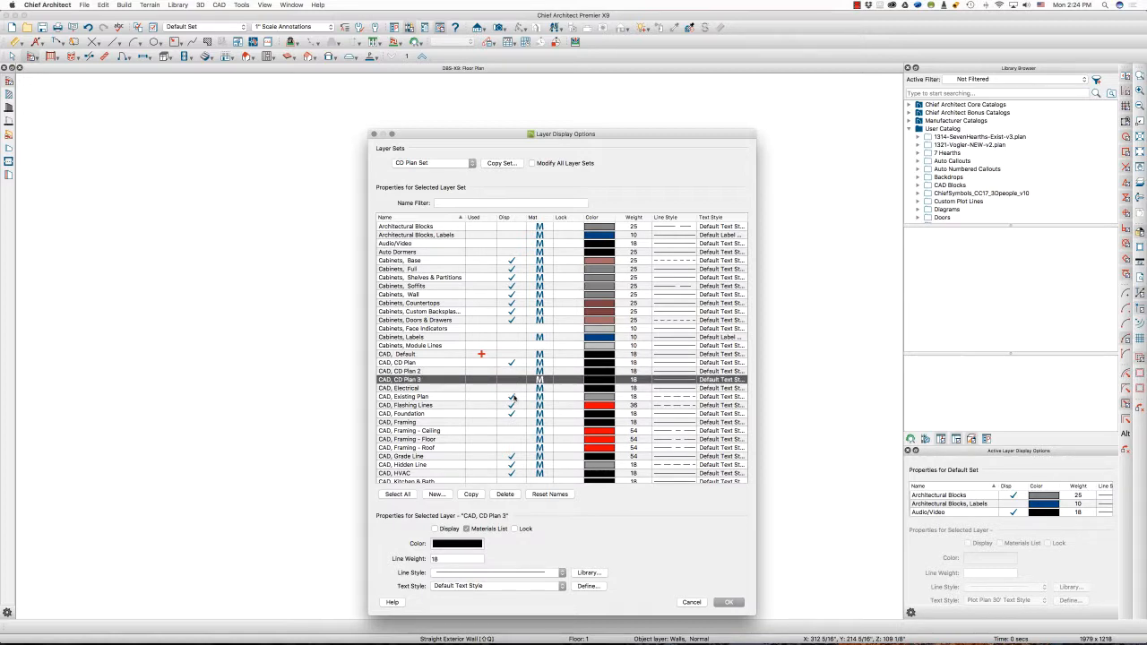
# Lock the "CAD, Existing Plan" layer and turn off the display of the CAD Foundation, Grade Line and HVAC layers
pyautogui.click(570, 398)
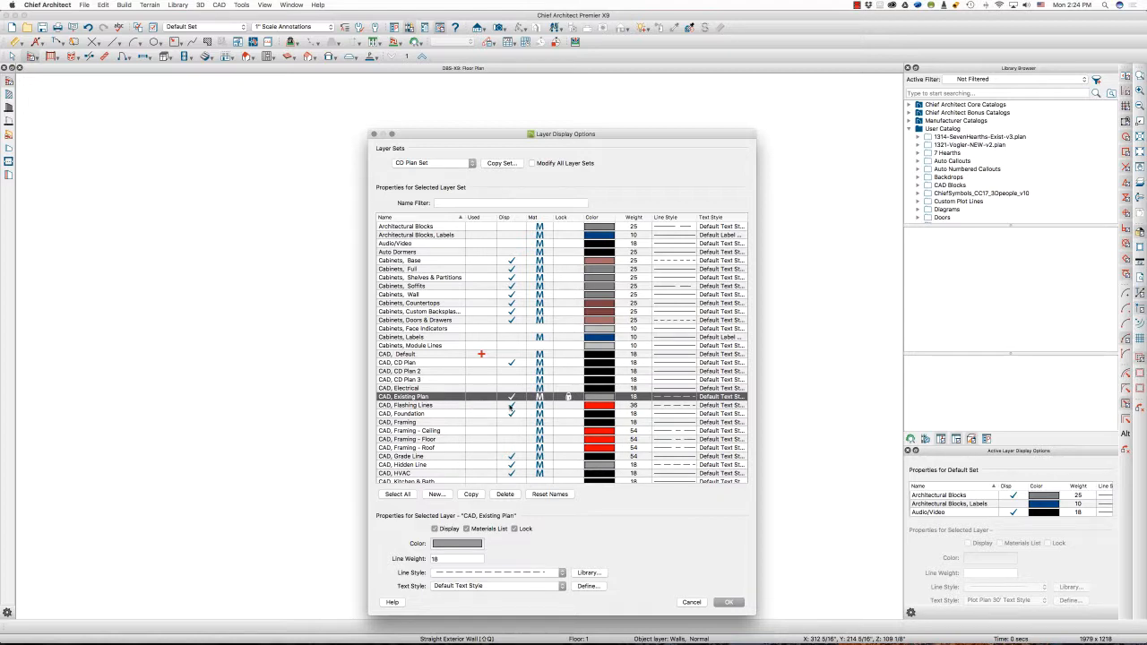
pyautogui.click(511, 414)
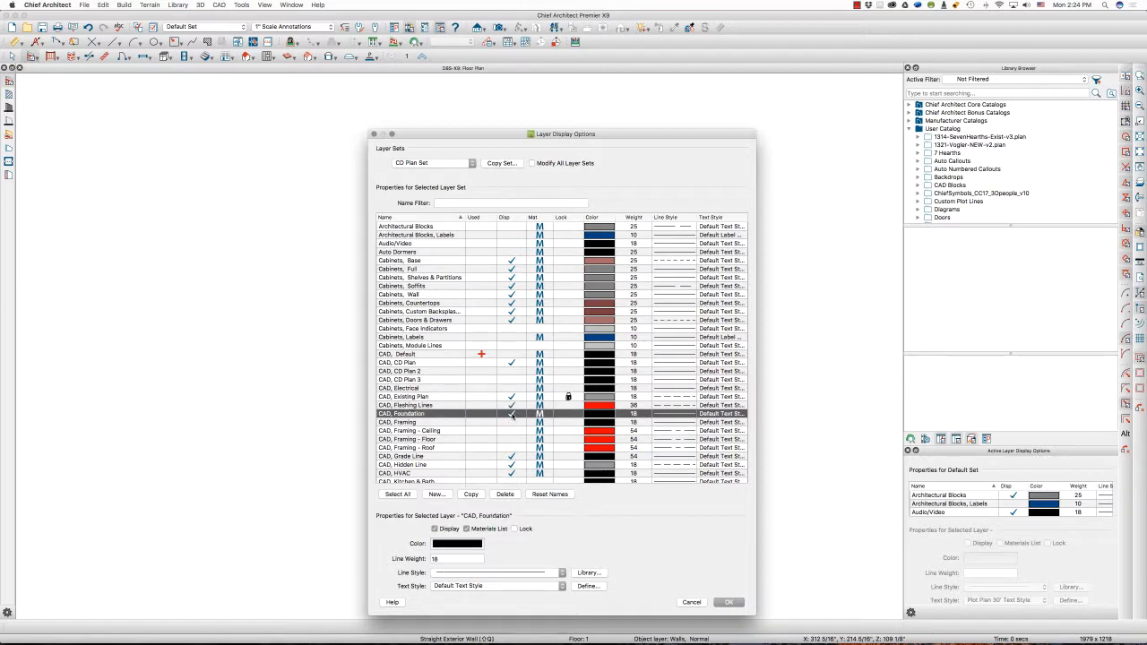
pyautogui.scroll(-3, 503, 418)
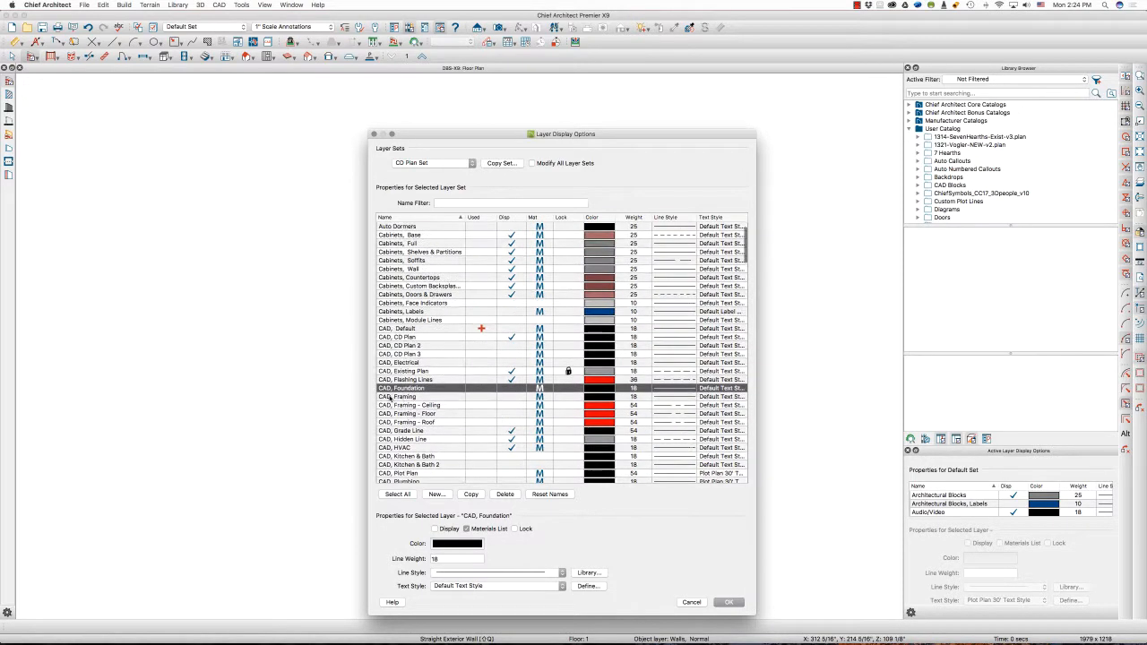
pyautogui.scroll(-2, 457, 429)
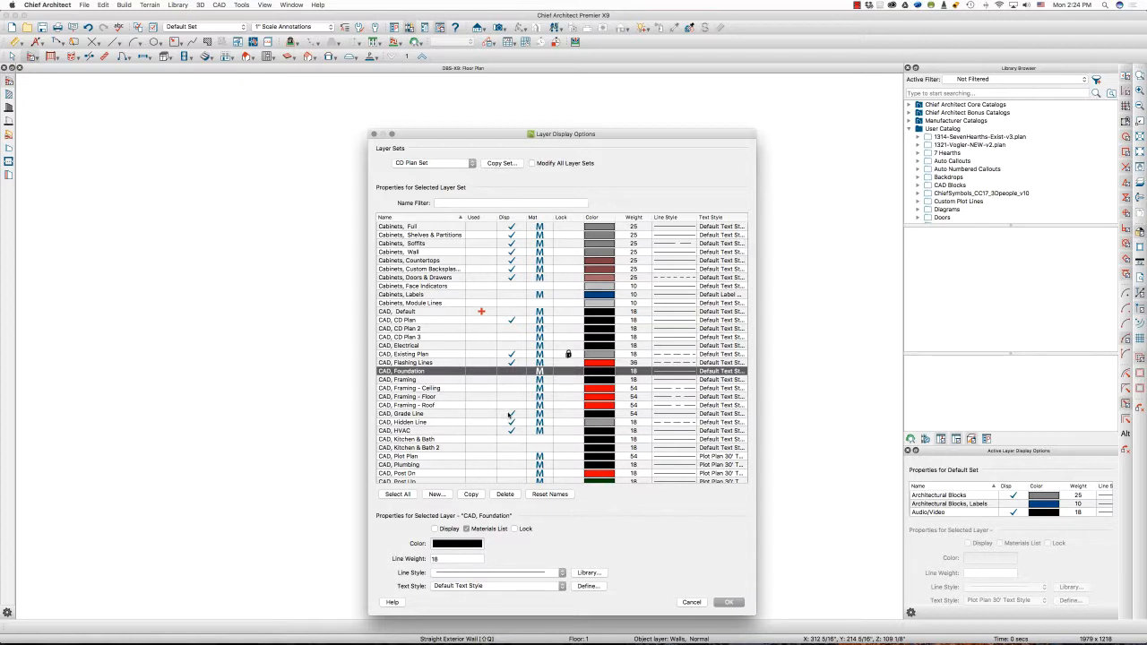
pyautogui.click(511, 416)
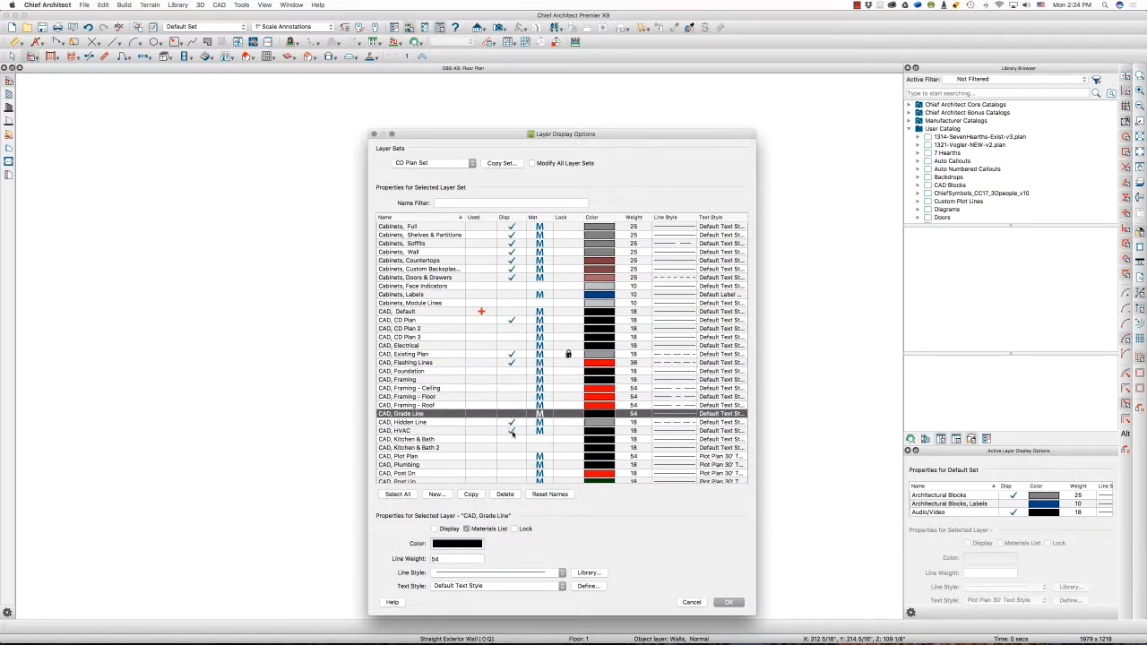
pyautogui.click(511, 432)
# Turn off the Cameras layer and turn on the display of "CAD, Work limit line" and "CAD, Post Dn"
pyautogui.scroll(-2, 511, 426)
pyautogui.scroll(-3, 512, 426)
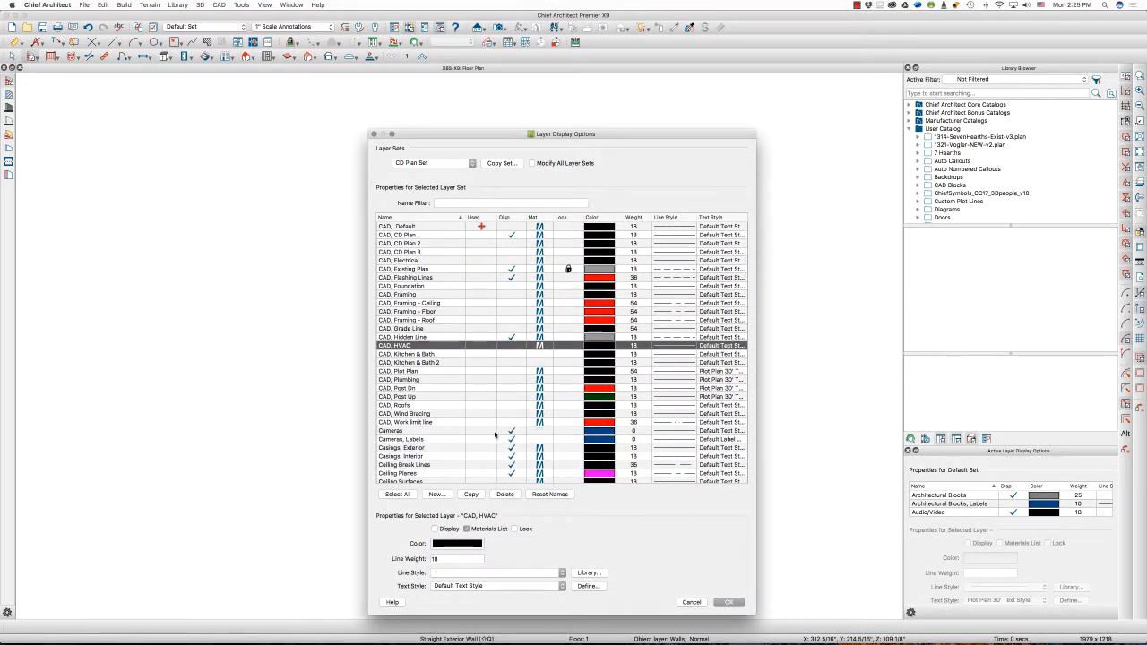
pyautogui.click(508, 434)
pyautogui.click(512, 423)
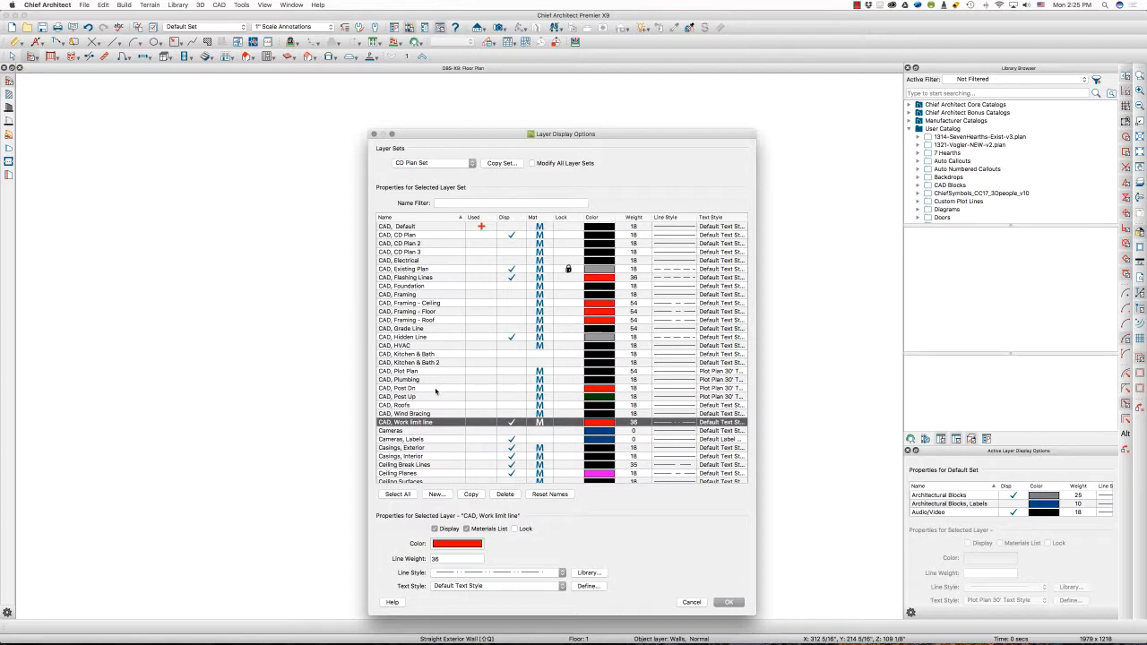
pyautogui.click(512, 389)
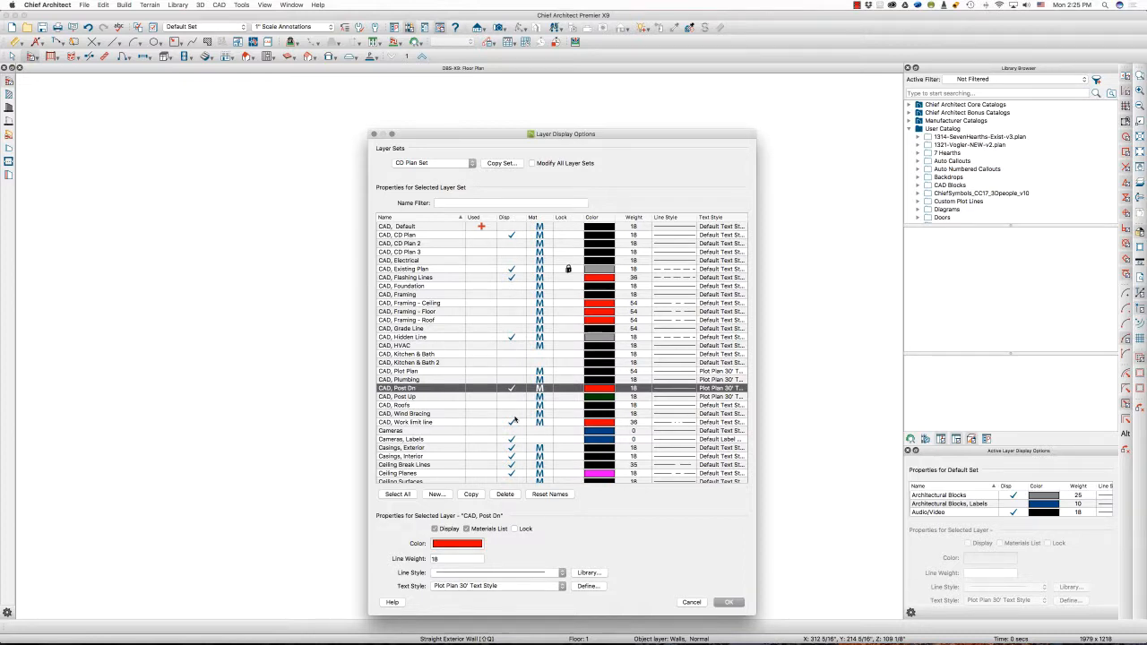
# Turn off the display of the "Cameras, Labels" and Ceiling Planes layers
pyautogui.scroll(-3, 514, 419)
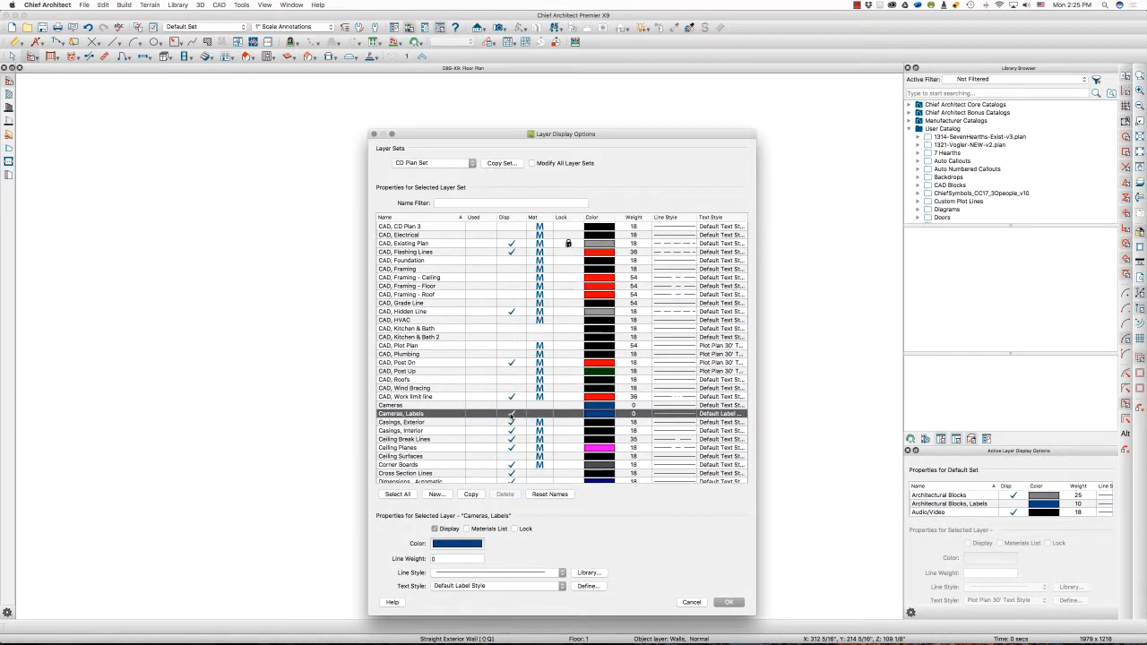
pyautogui.click(512, 414)
pyautogui.click(514, 448)
# Turn off the display of the Automatic, Manual, CD Plan 2, CD Plan 3, Existing and Foundation dimension layers
pyautogui.scroll(-5, 514, 448)
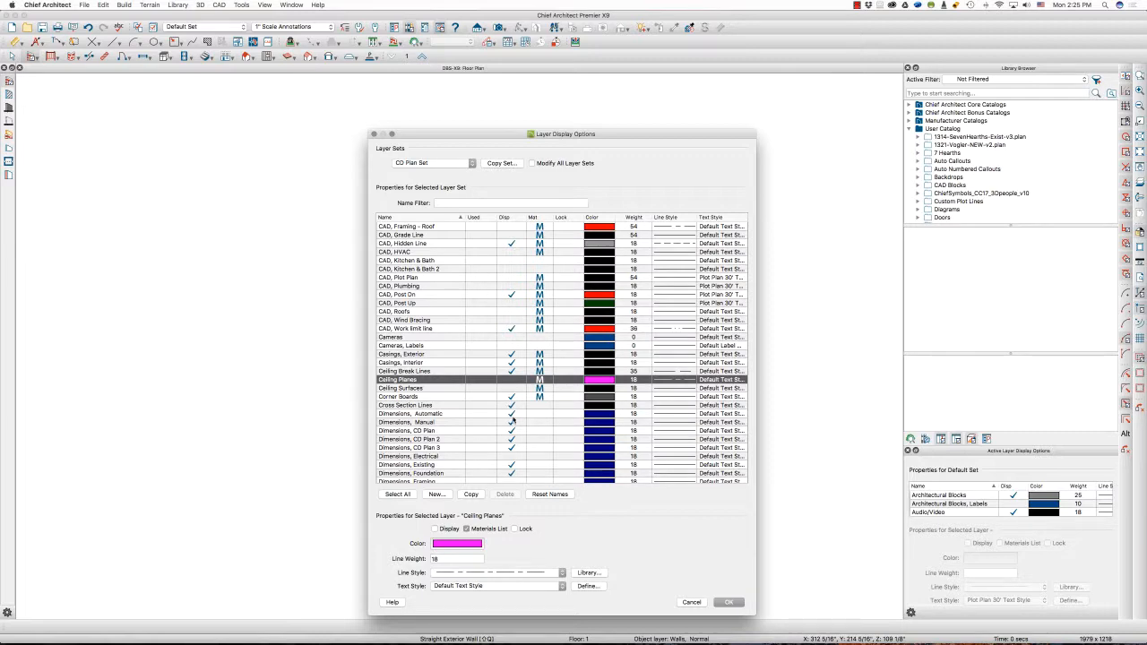
pyautogui.click(512, 415)
pyautogui.click(512, 423)
pyautogui.scroll(-2, 512, 424)
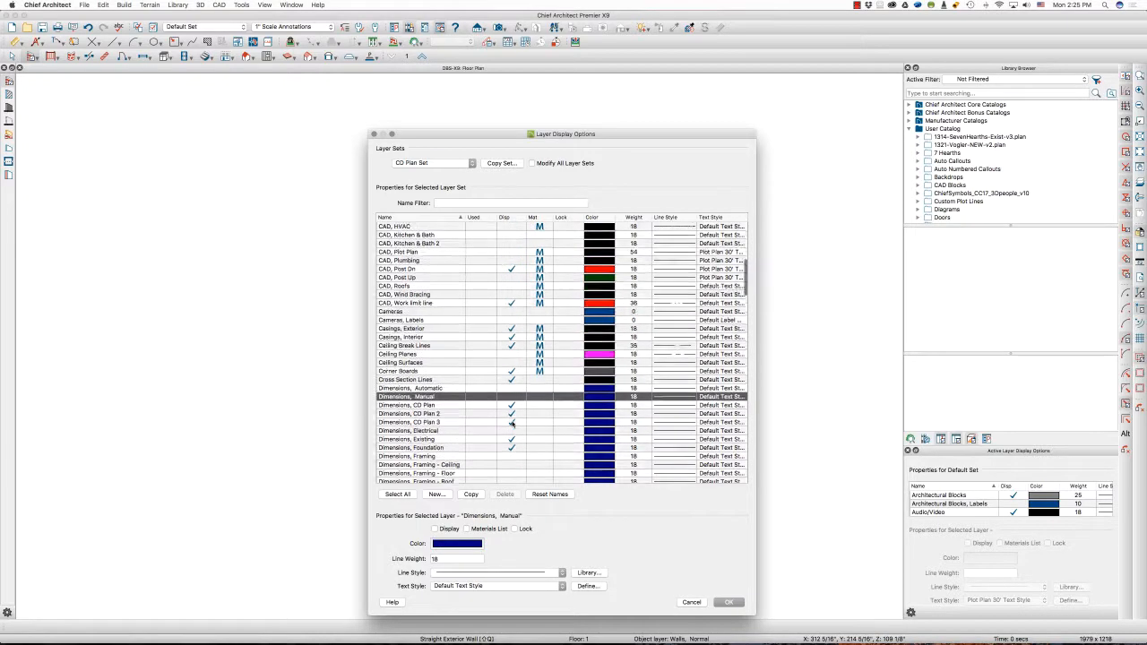
pyautogui.scroll(-2, 512, 424)
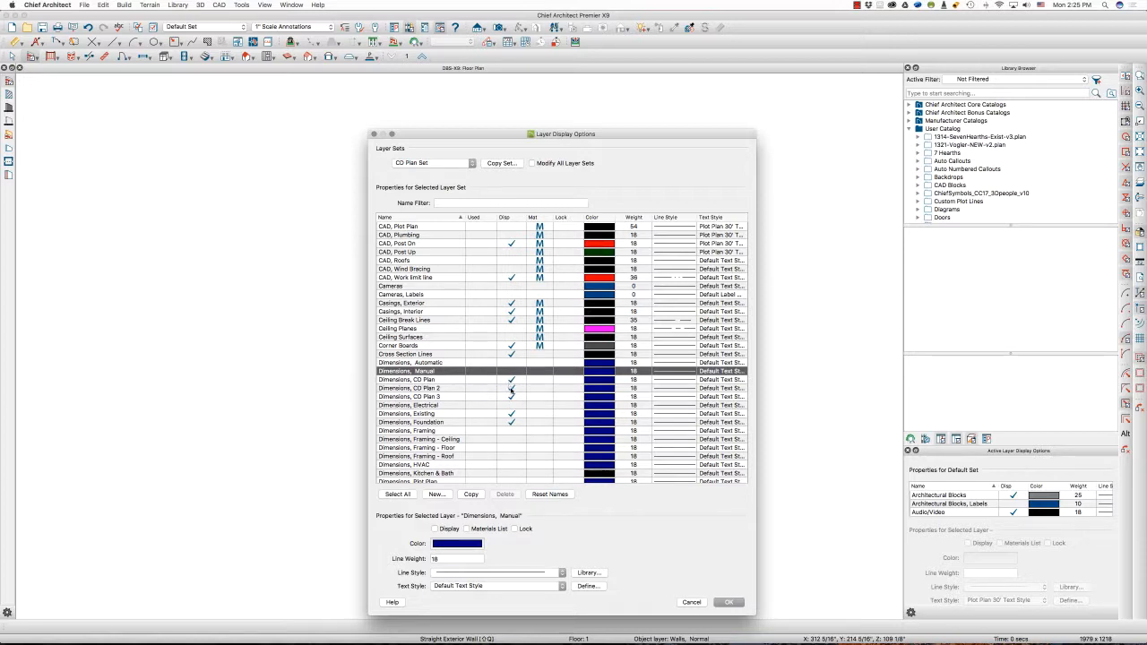
pyautogui.click(512, 388)
pyautogui.click(513, 397)
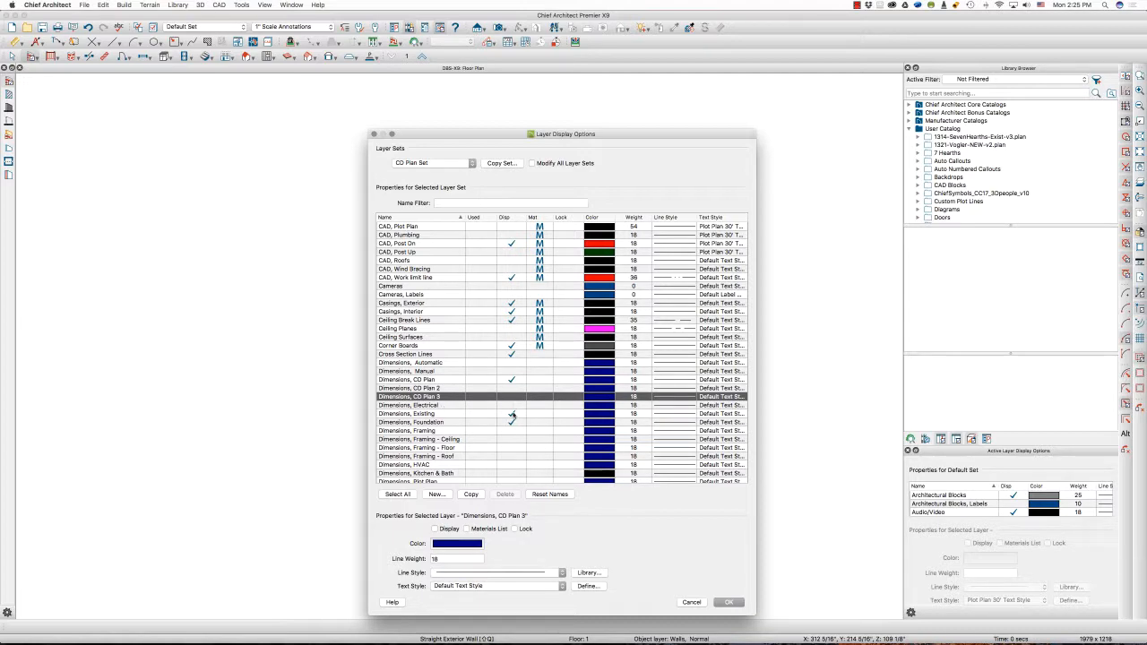
pyautogui.click(513, 414)
pyautogui.click(511, 422)
# Turn off the display of the Electrical, Electrical 2, "Electrical, Connections" and Fences layers
pyautogui.scroll(-3, 512, 425)
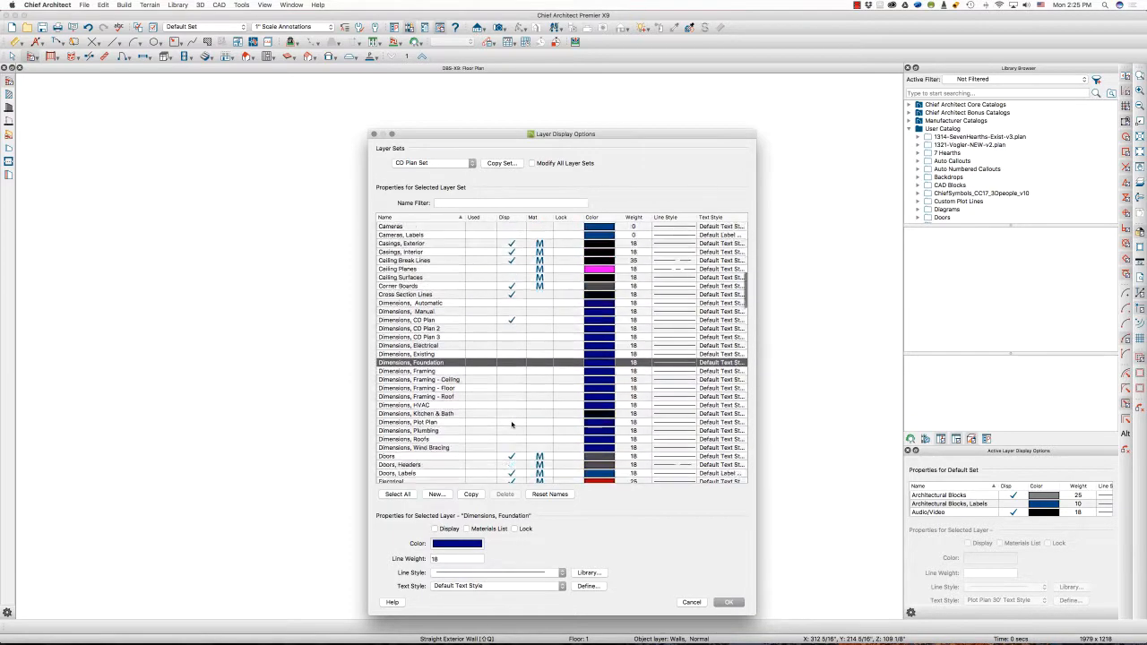
pyautogui.scroll(-2, 512, 425)
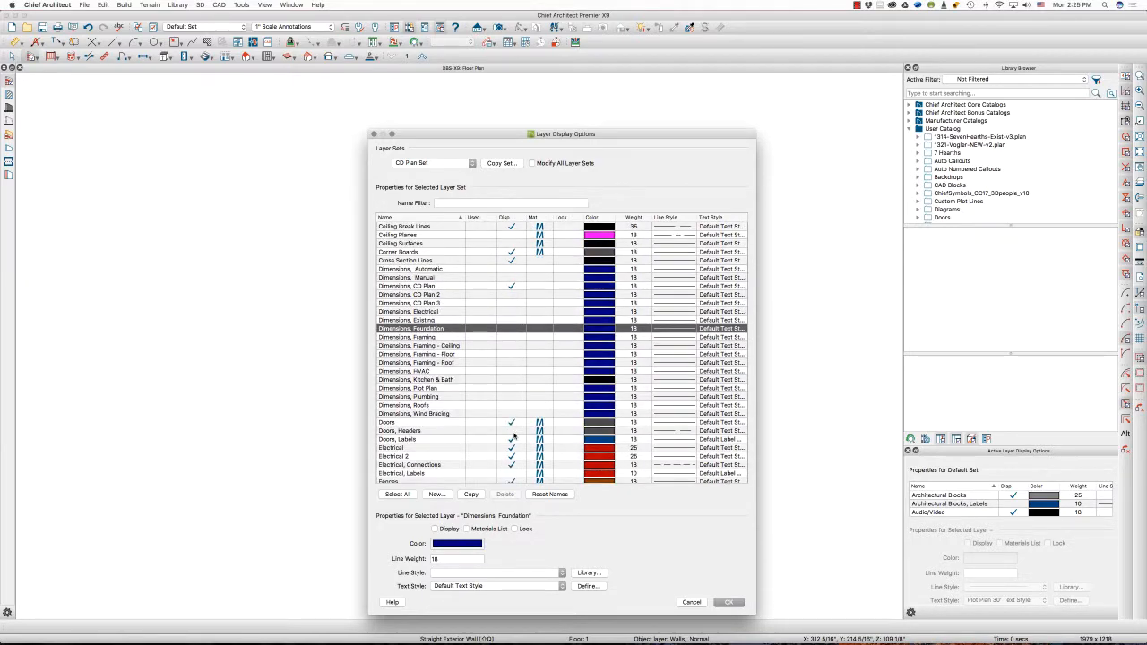
pyautogui.scroll(-2, 515, 436)
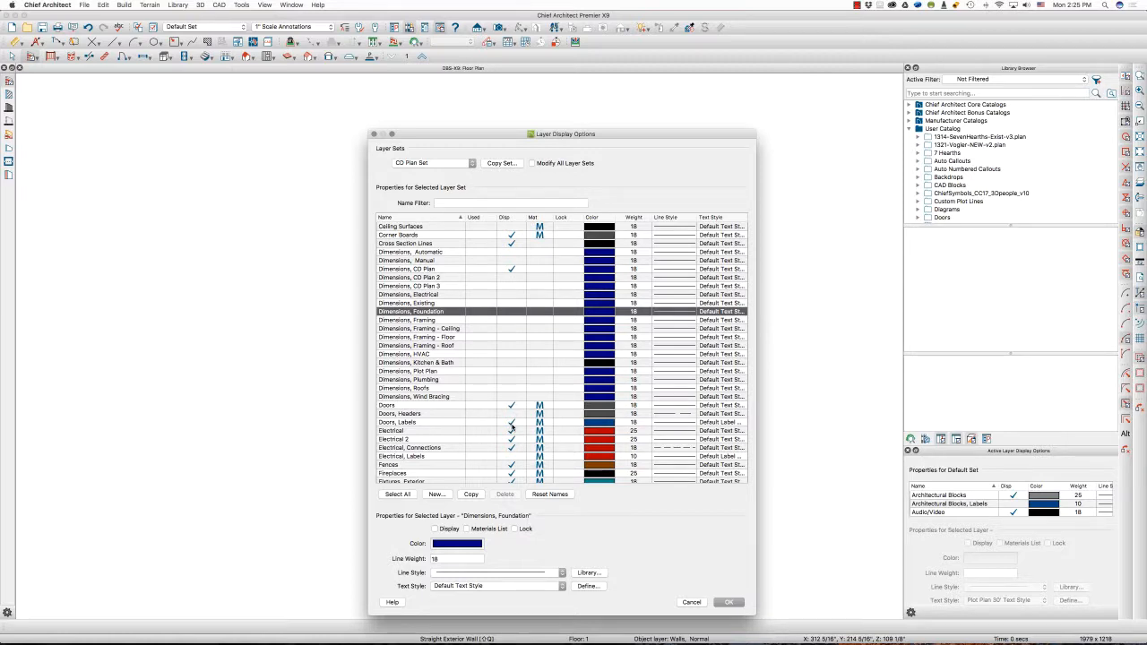
pyautogui.scroll(-1, 512, 428)
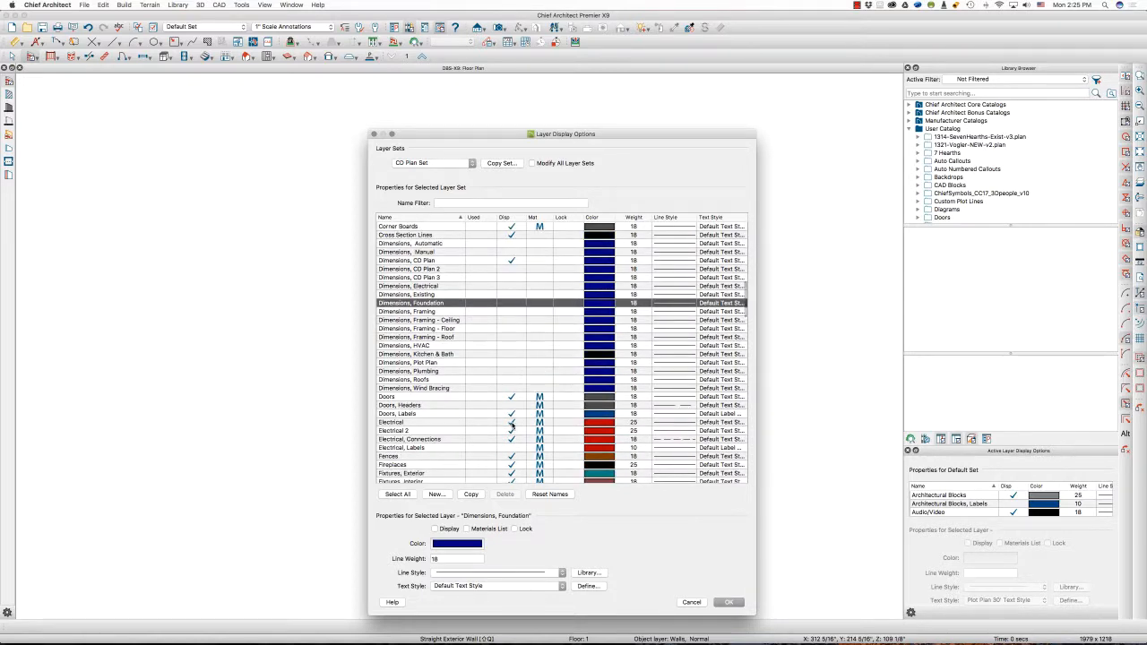
pyautogui.click(512, 422)
pyautogui.click(512, 431)
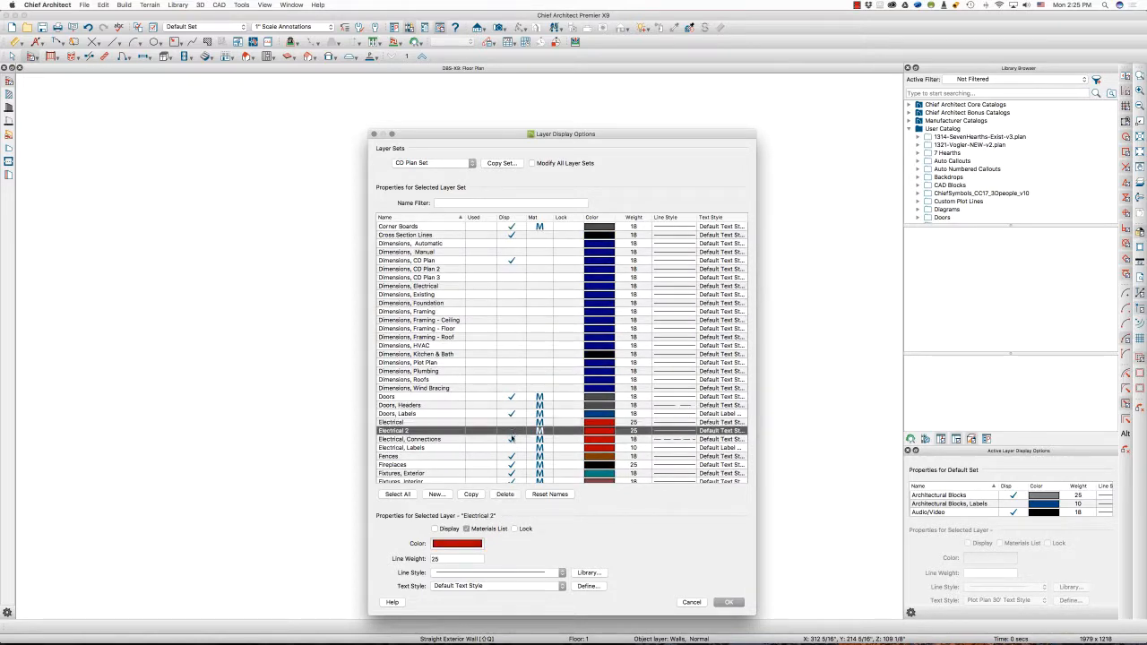
pyautogui.click(512, 439)
pyautogui.scroll(-1, 513, 444)
pyautogui.scroll(-1, 512, 443)
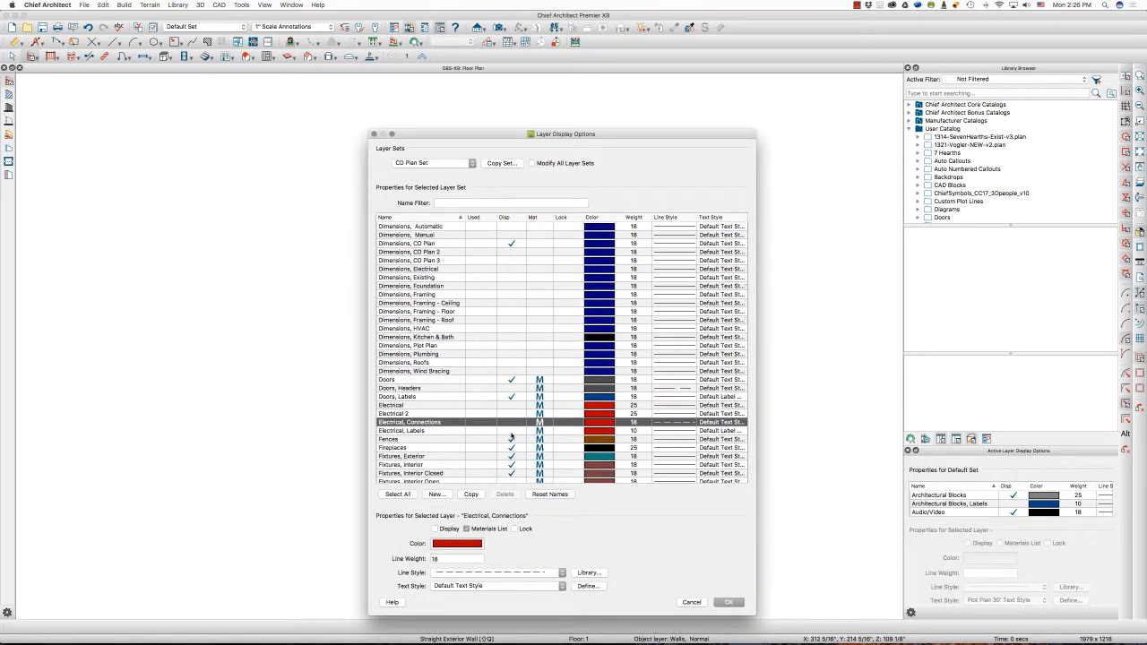
pyautogui.click(511, 439)
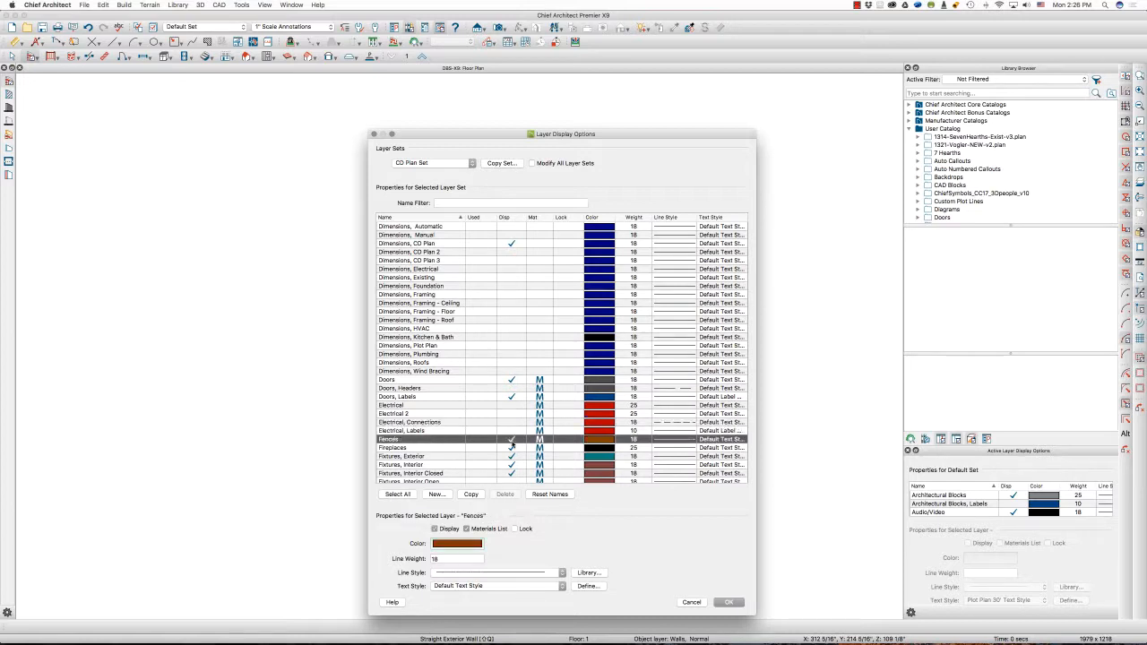
# Review the fixture and footing layers and turn on the display of "Footings, Post"
pyautogui.scroll(-4, 512, 443)
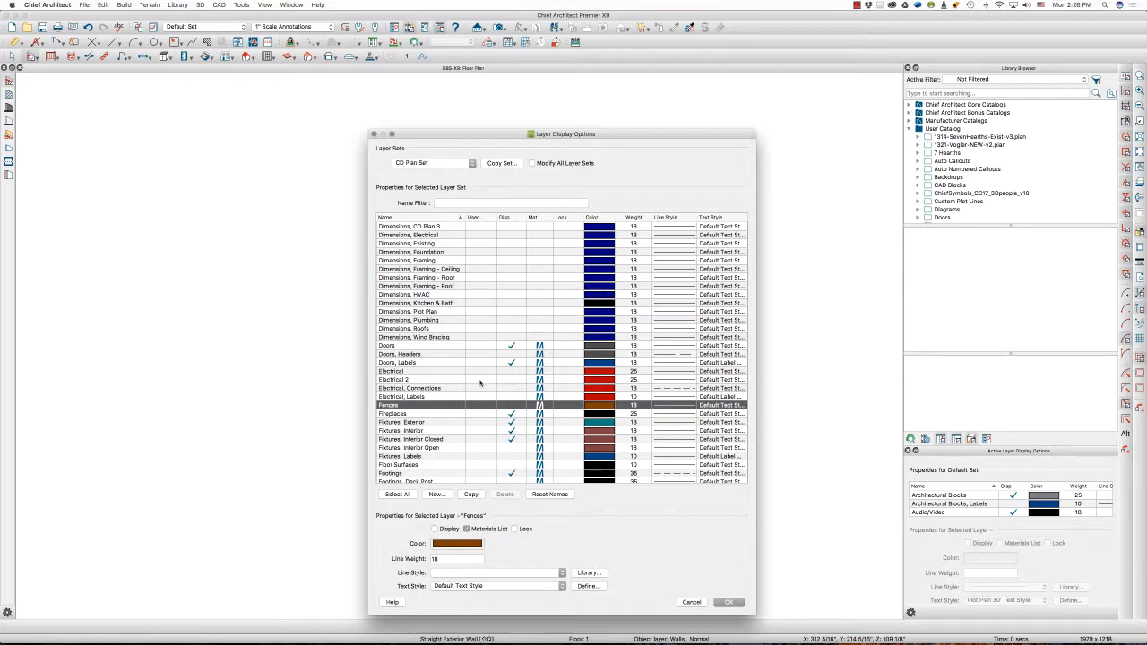
pyautogui.scroll(-4, 495, 428)
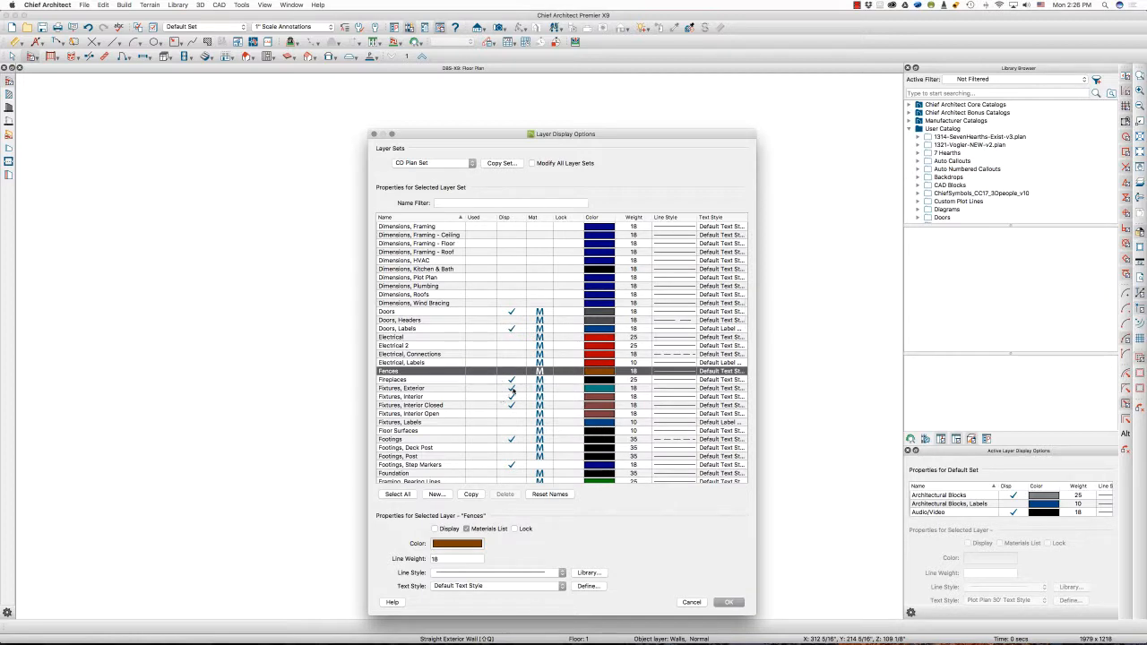
pyautogui.click(513, 389)
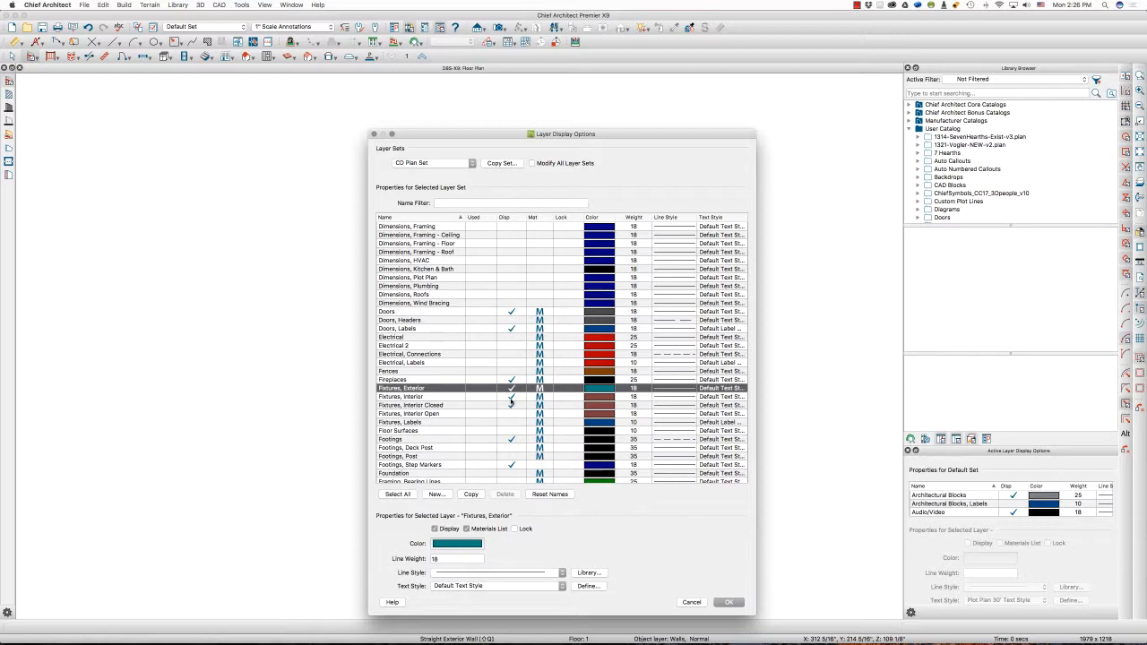
pyautogui.click(511, 406)
pyautogui.scroll(-1, 512, 425)
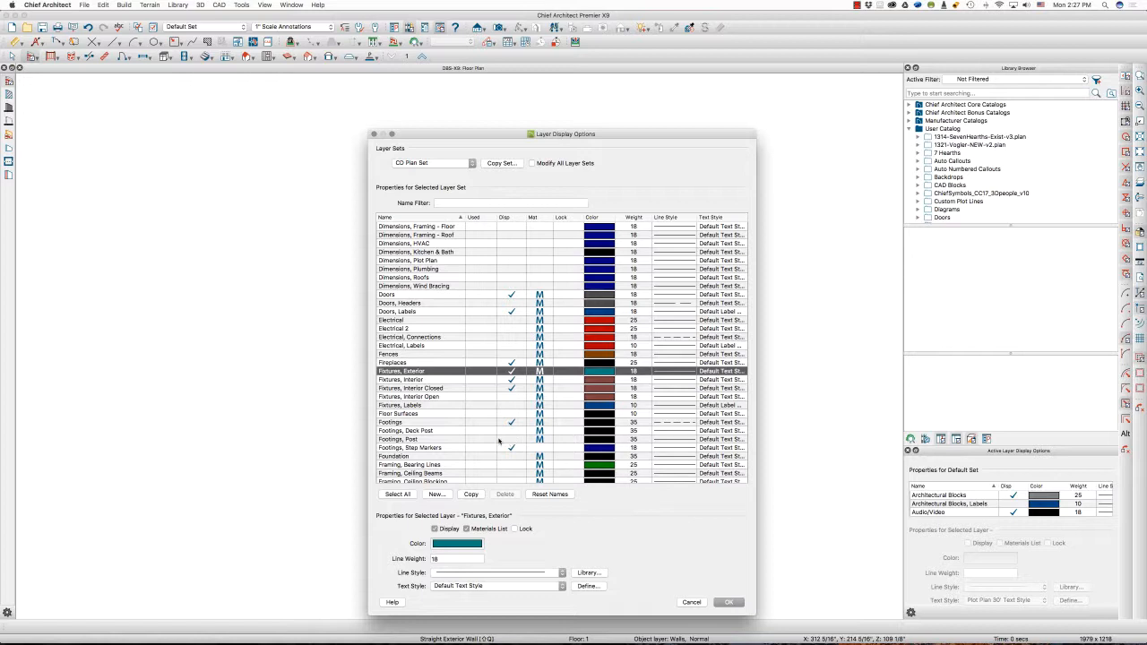
pyautogui.scroll(-3, 499, 435)
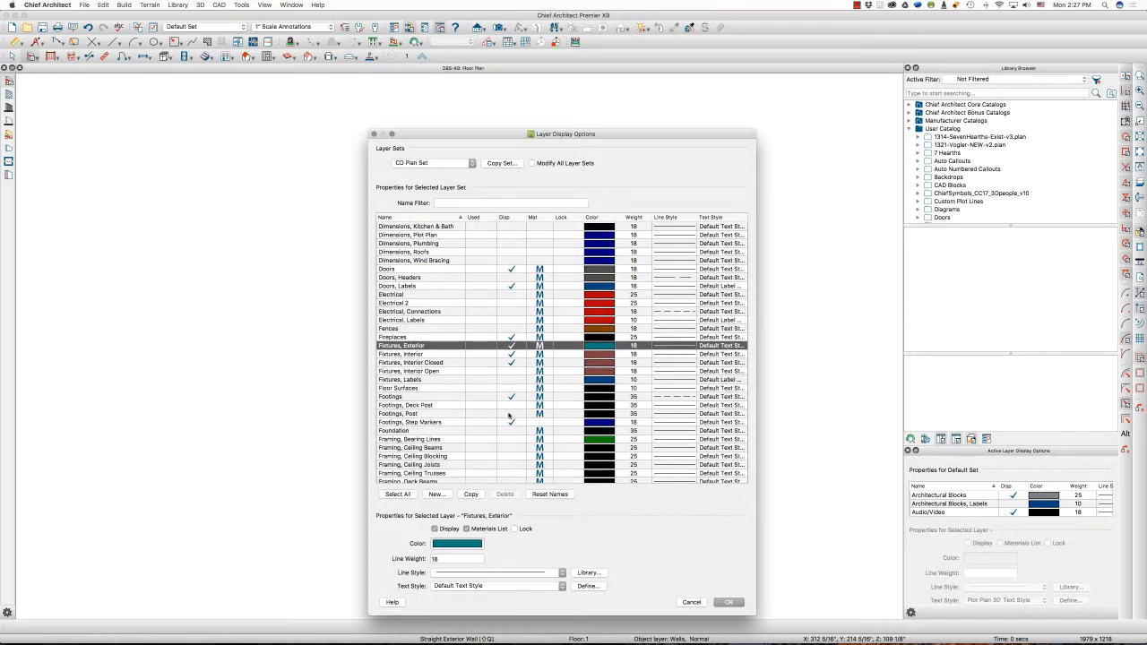
pyautogui.click(511, 414)
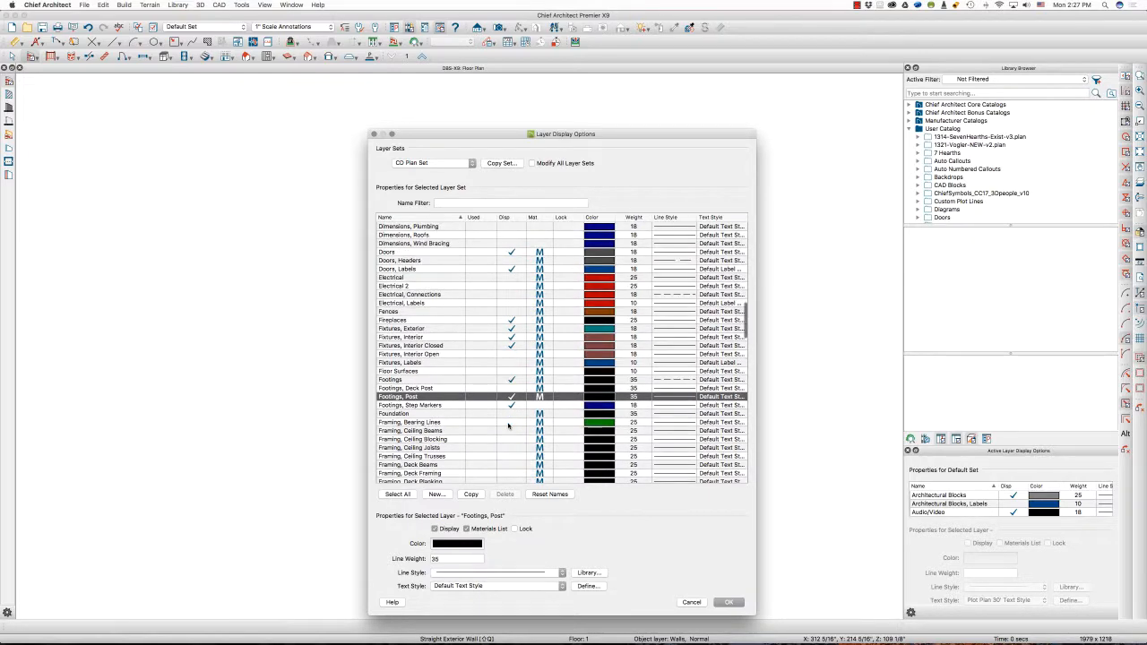
# Turn off the display of the "Framing, Labels" and "Framing, Posts" layers
pyautogui.scroll(-4, 508, 427)
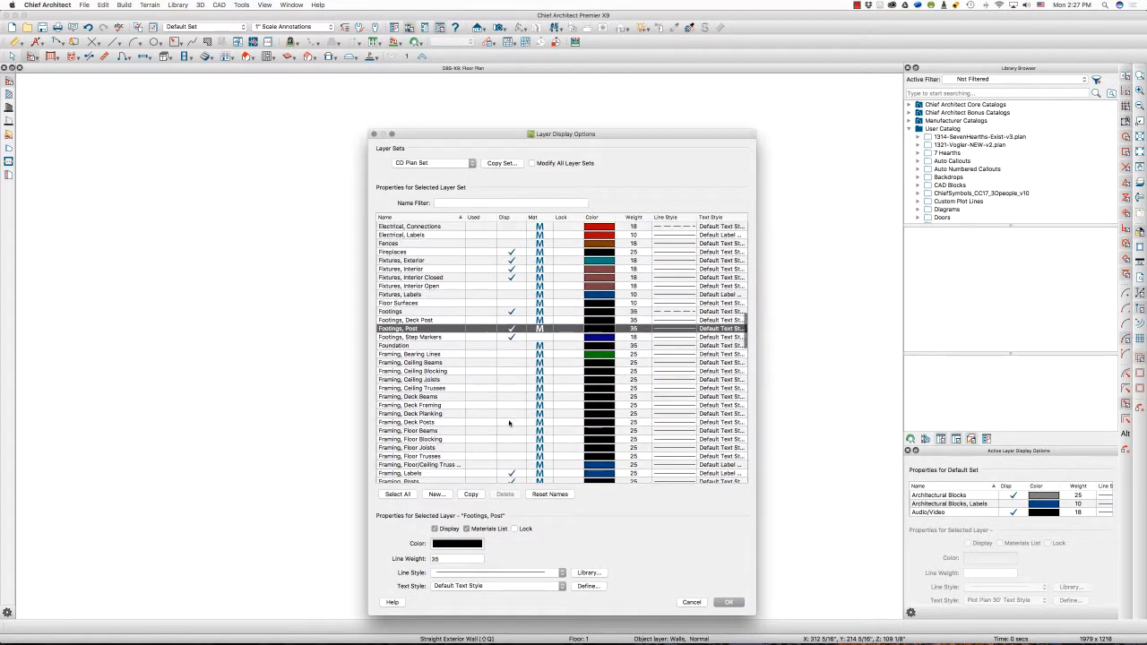
pyautogui.scroll(-3, 509, 423)
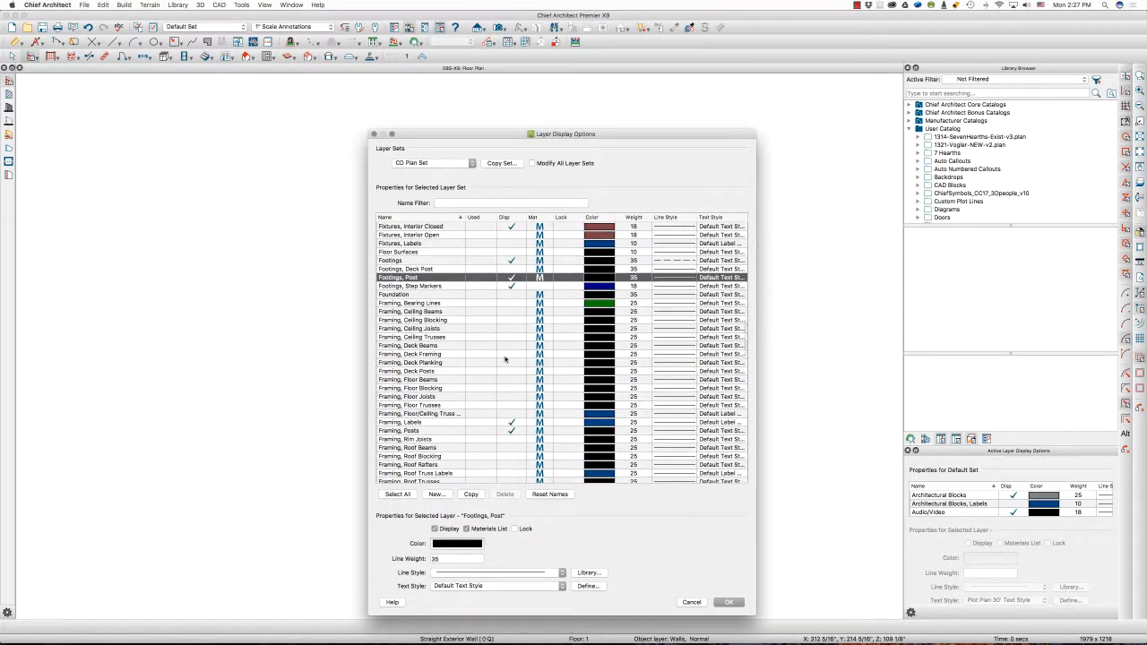
pyautogui.click(512, 422)
pyautogui.click(512, 430)
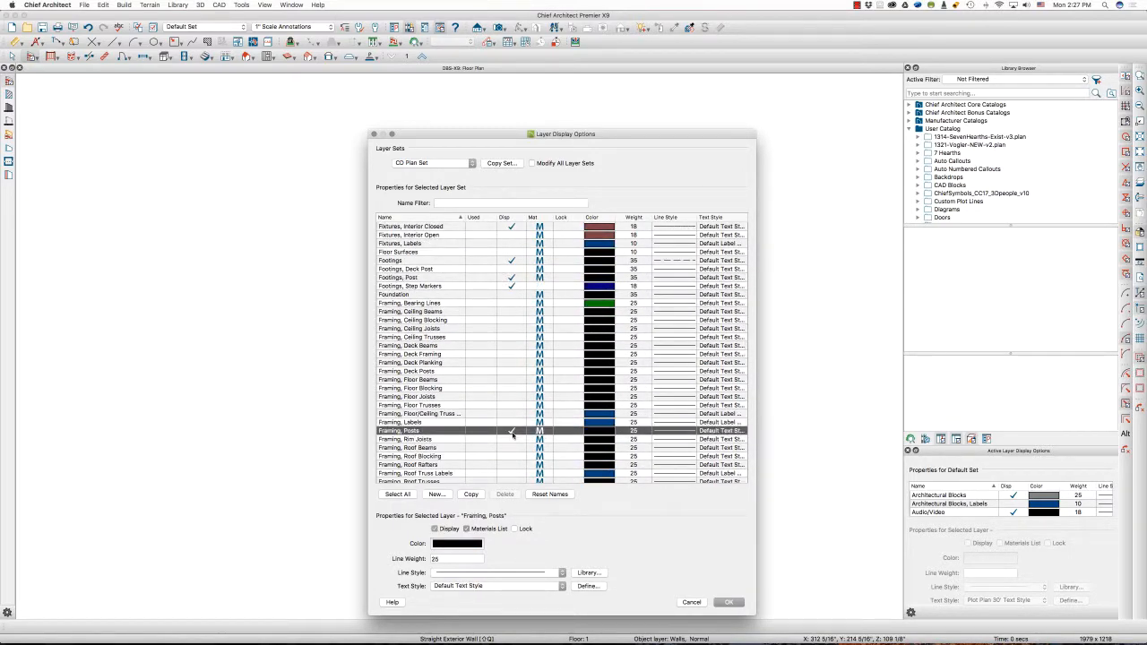
# Turn off the display of the "Furniture, Exterior" and "Furniture, Interior" layers
pyautogui.scroll(-1, 510, 421)
pyautogui.scroll(-1, 509, 408)
pyautogui.scroll(-3, 509, 408)
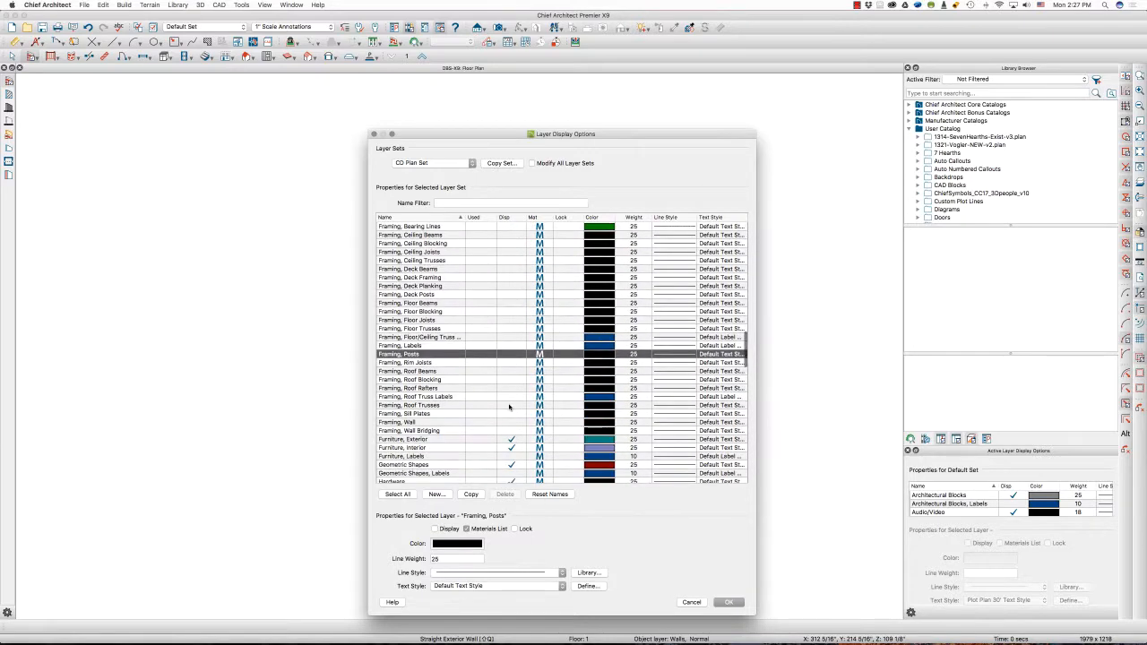
pyautogui.click(511, 422)
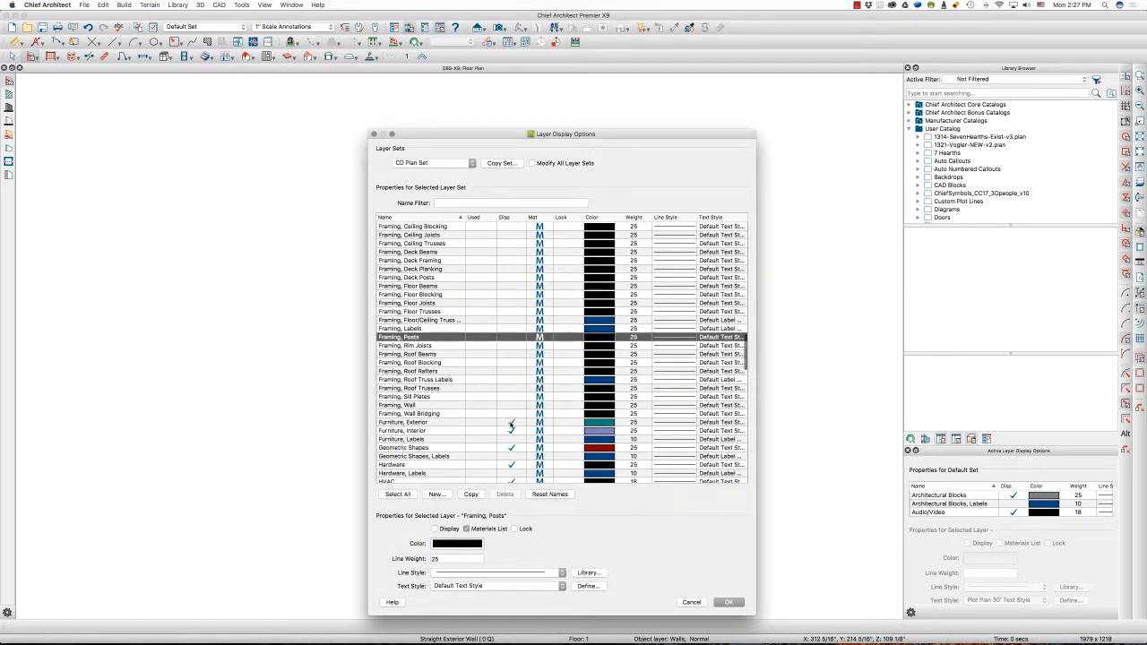
pyautogui.click(512, 430)
# Turn off the display of the Geometric Shapes, HVAC and Images layers
pyautogui.scroll(-2, 512, 394)
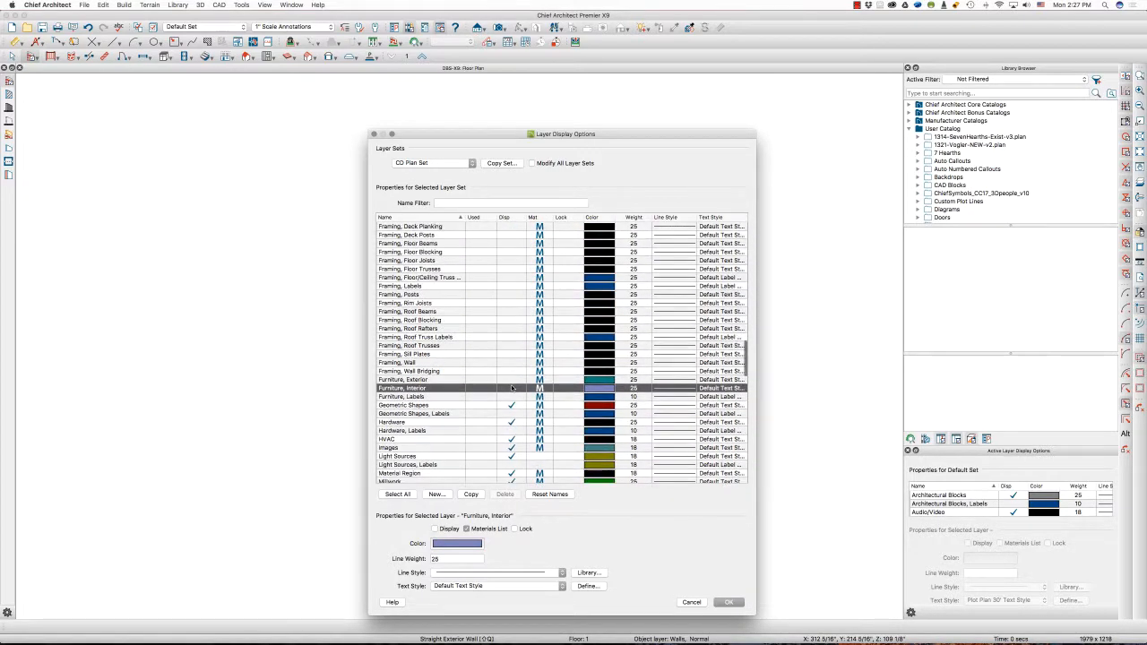
pyautogui.scroll(-1, 514, 389)
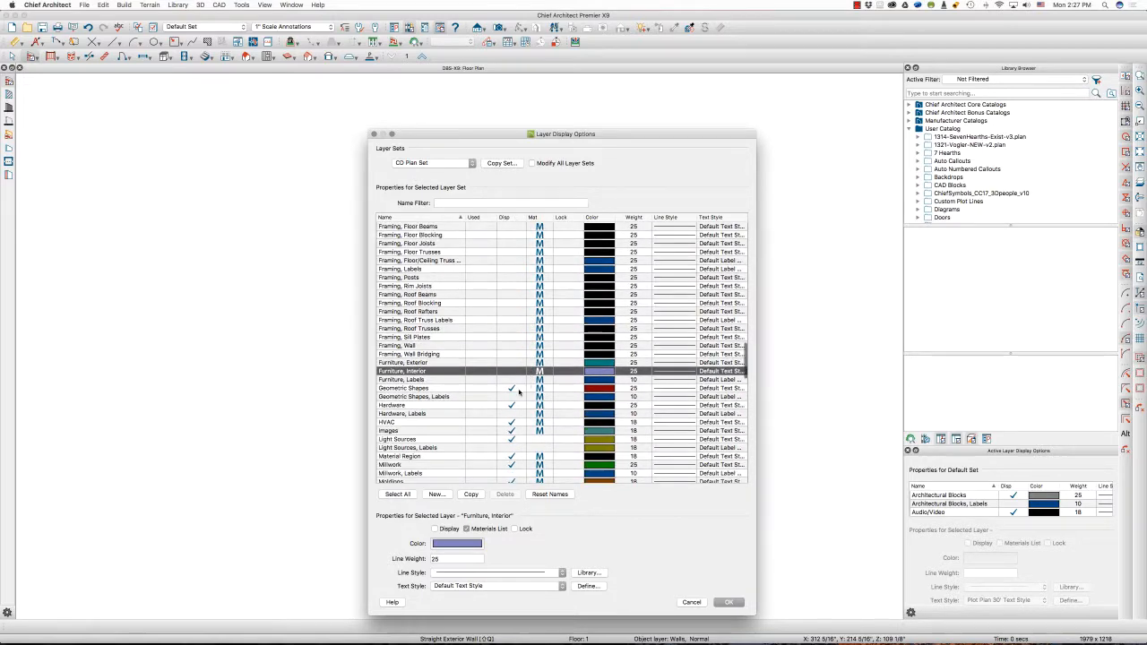
pyautogui.click(513, 389)
pyautogui.scroll(-1, 514, 387)
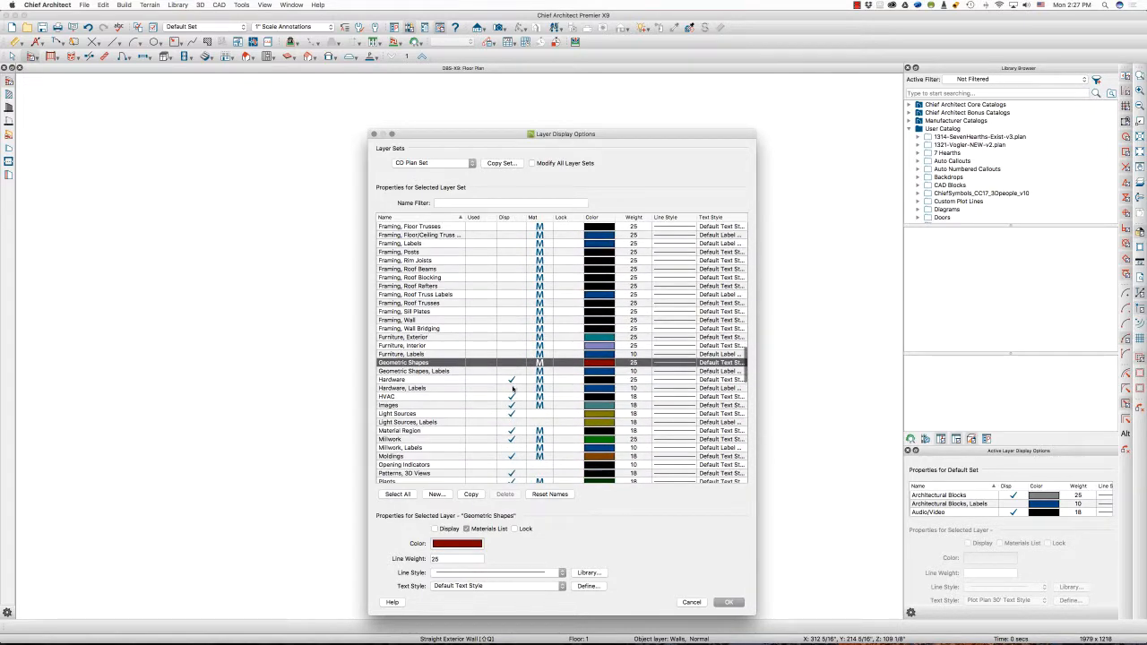
pyautogui.click(511, 397)
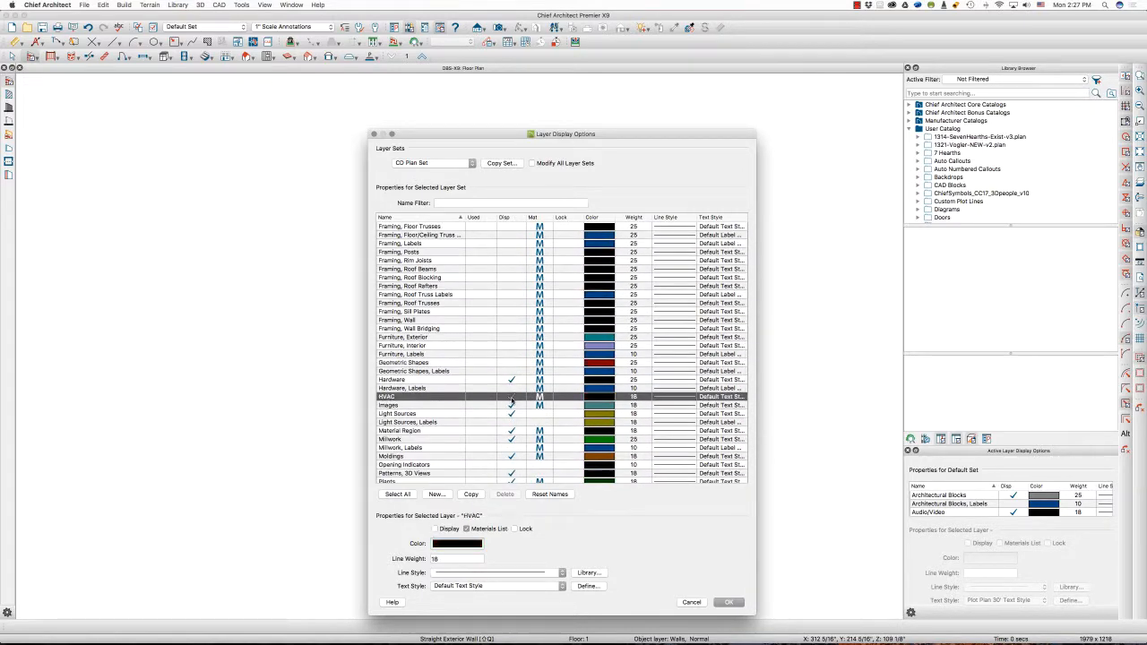
pyautogui.click(512, 405)
# Turn off the display of the Light Sources and Material Region layers, keeping "Light Sources, Labels" off
pyautogui.click(512, 422)
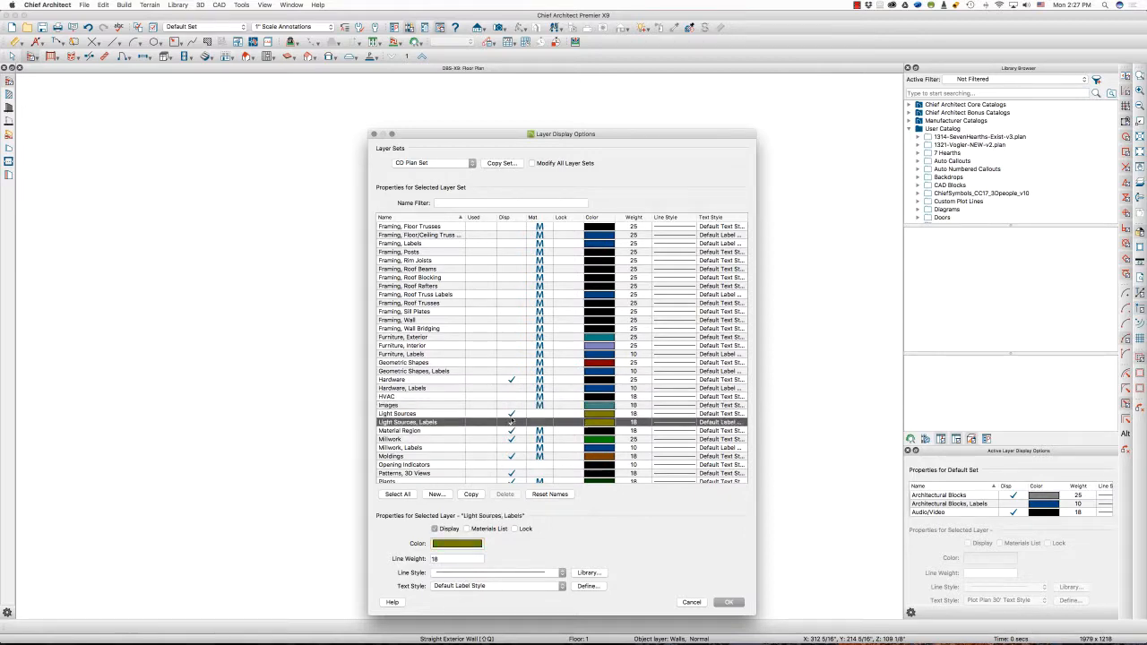
pyautogui.click(511, 413)
pyautogui.click(512, 421)
pyautogui.scroll(-1, 512, 426)
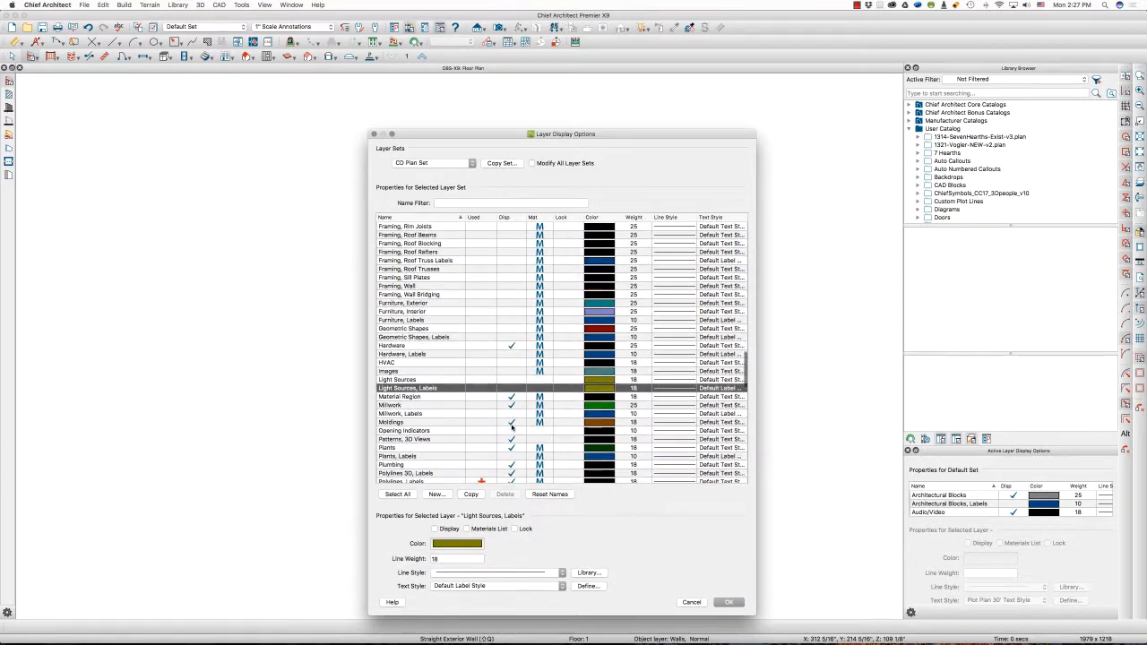
pyautogui.click(512, 397)
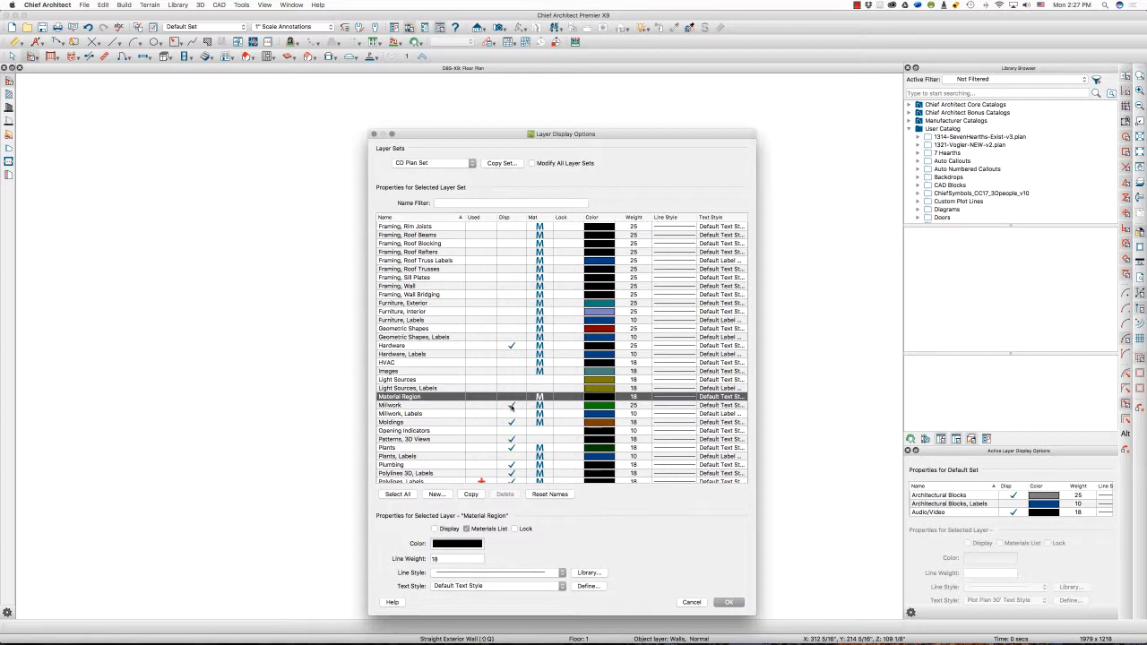
# Turn off the display of the "Patterns, 3D Views", Plants and Plumbing layers
pyautogui.scroll(-2, 511, 405)
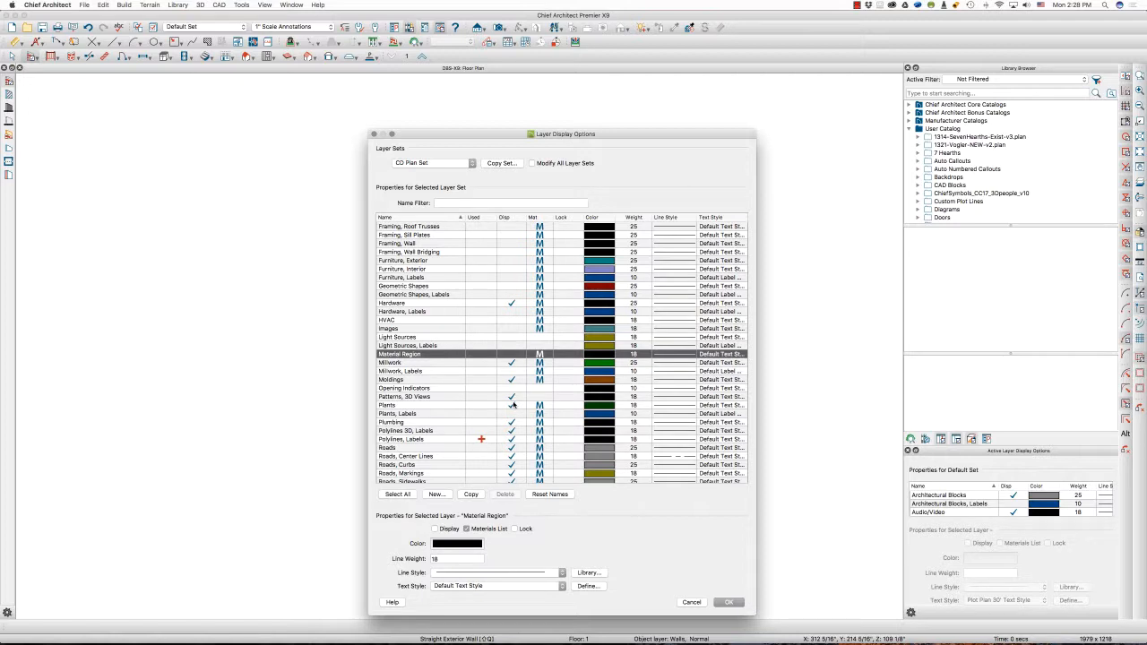
pyautogui.click(511, 397)
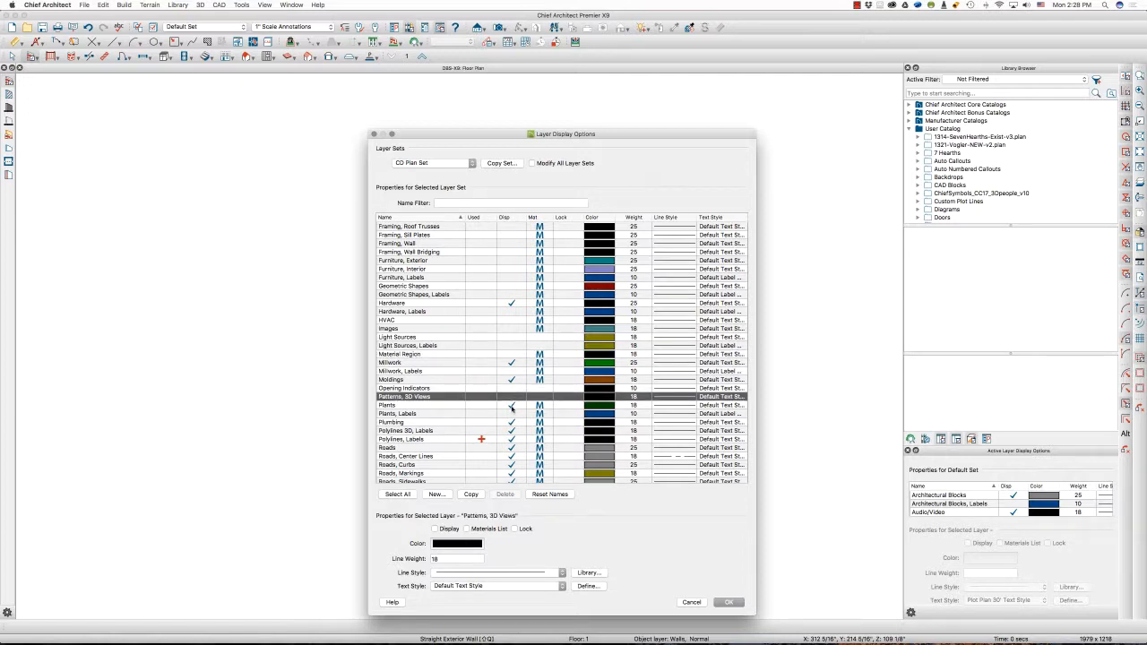
pyautogui.click(511, 407)
pyautogui.scroll(-3, 511, 409)
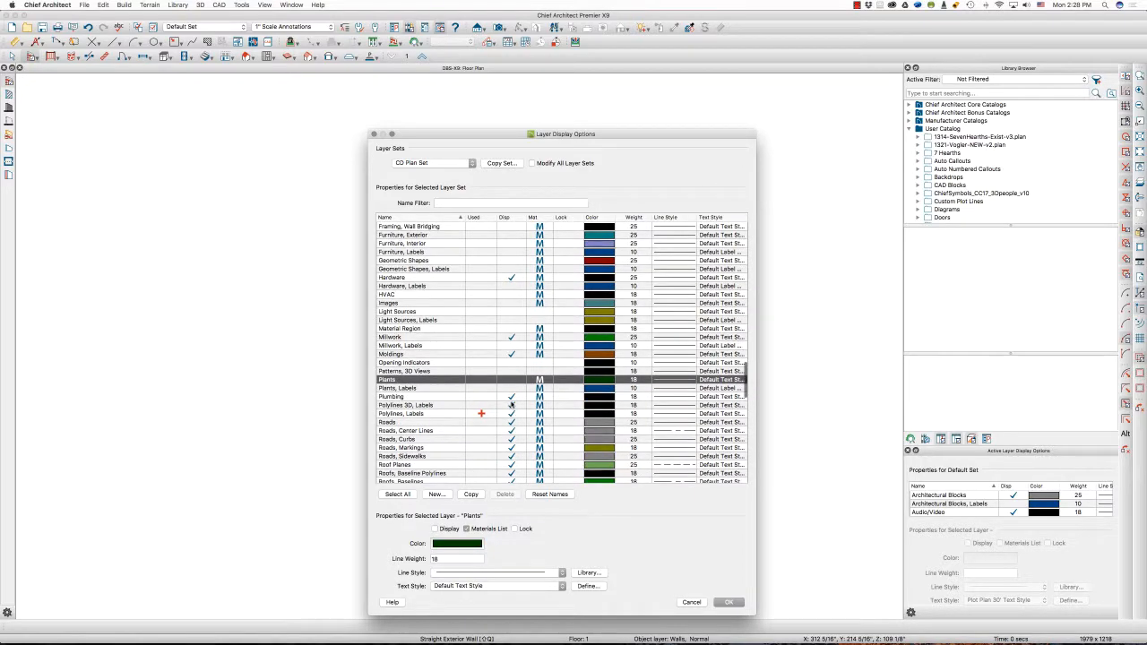
pyautogui.click(511, 400)
# Turn off the display of the "Polylines 3D, Labels" and "Polylines, Labels" layers
pyautogui.scroll(-3, 512, 410)
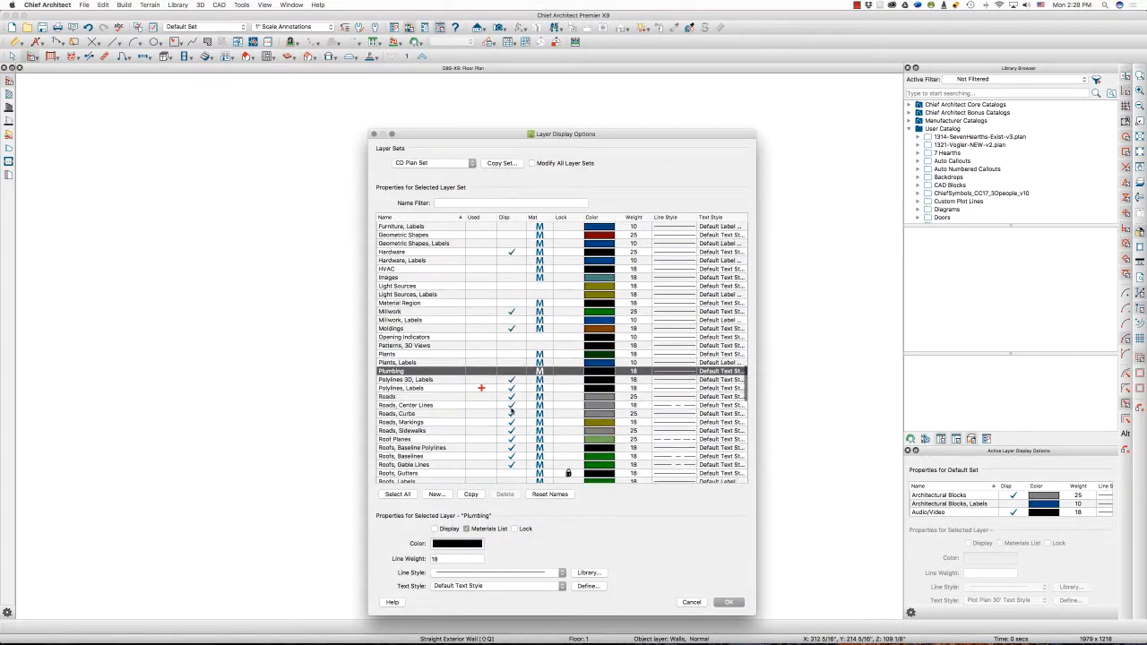
pyautogui.click(511, 380)
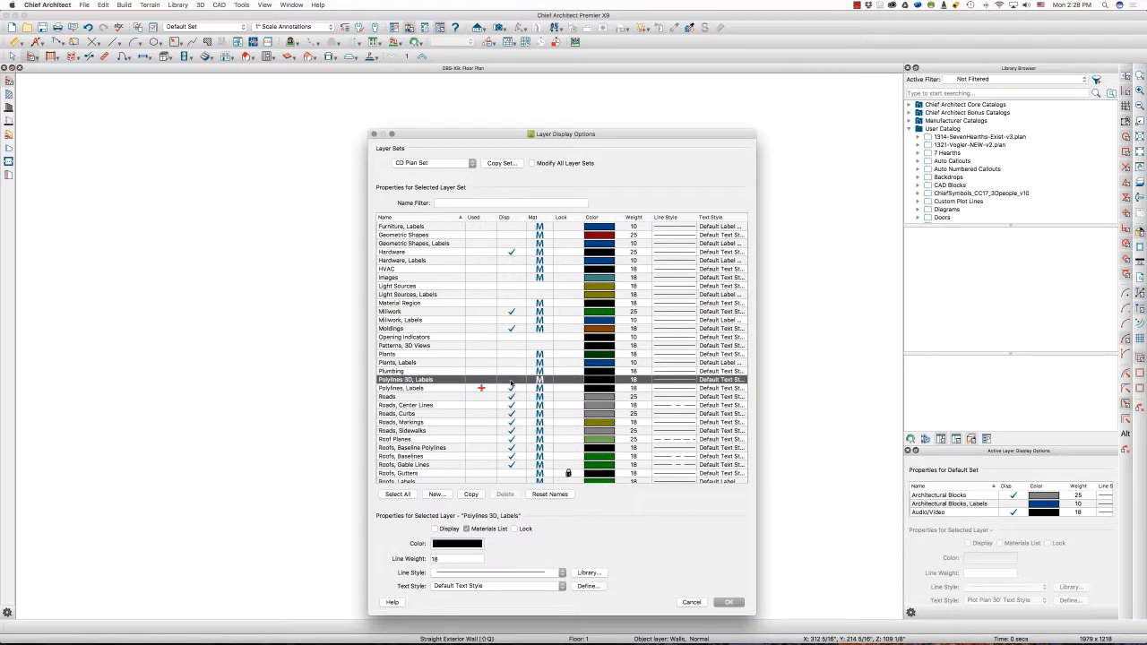
pyautogui.click(512, 389)
# Turn off the display of the Roads layer and its Center Lines, Curbs, Markings and Sidewalks layers
pyautogui.scroll(-1, 511, 391)
pyautogui.click(512, 391)
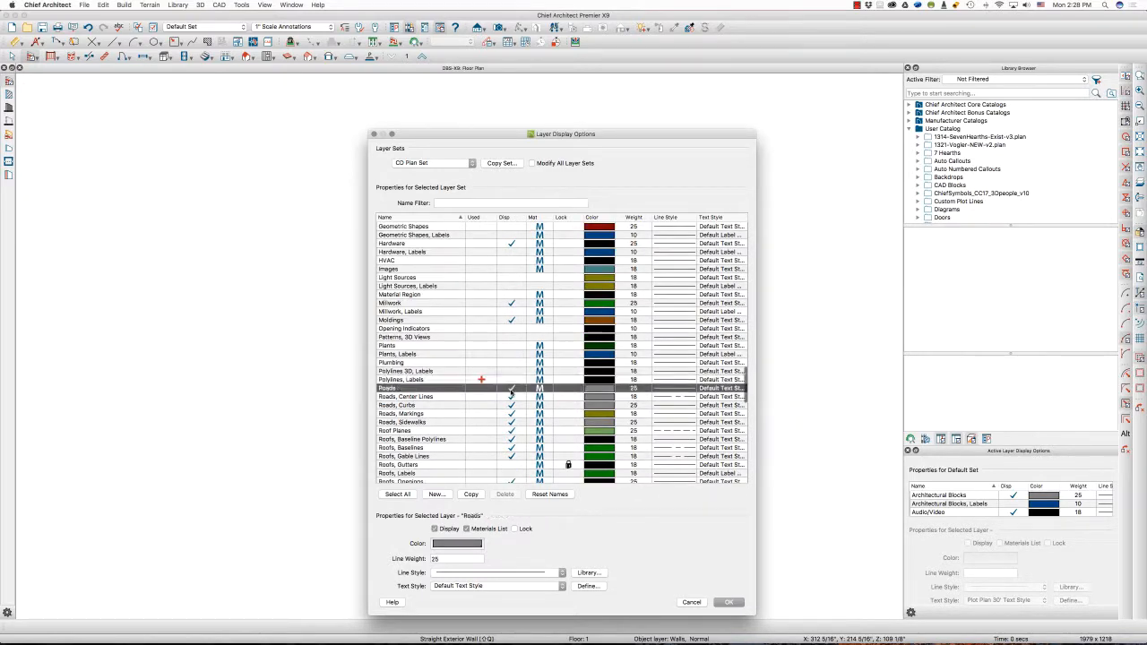
pyautogui.click(510, 391)
pyautogui.click(511, 397)
pyautogui.click(511, 406)
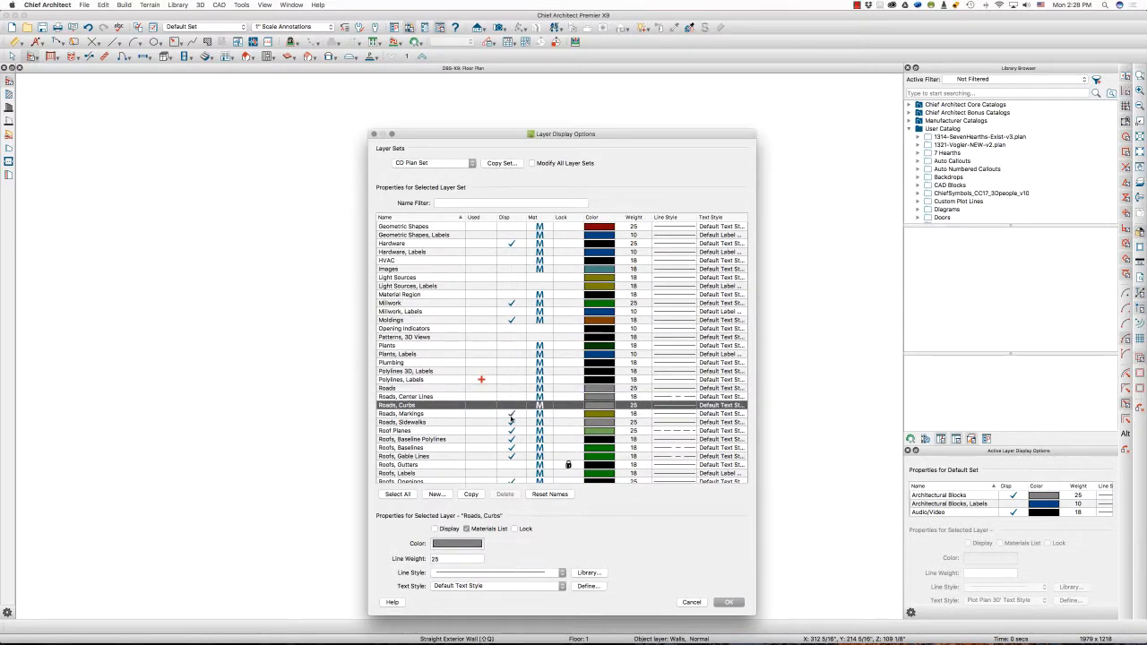
pyautogui.click(511, 414)
pyautogui.scroll(-3, 514, 420)
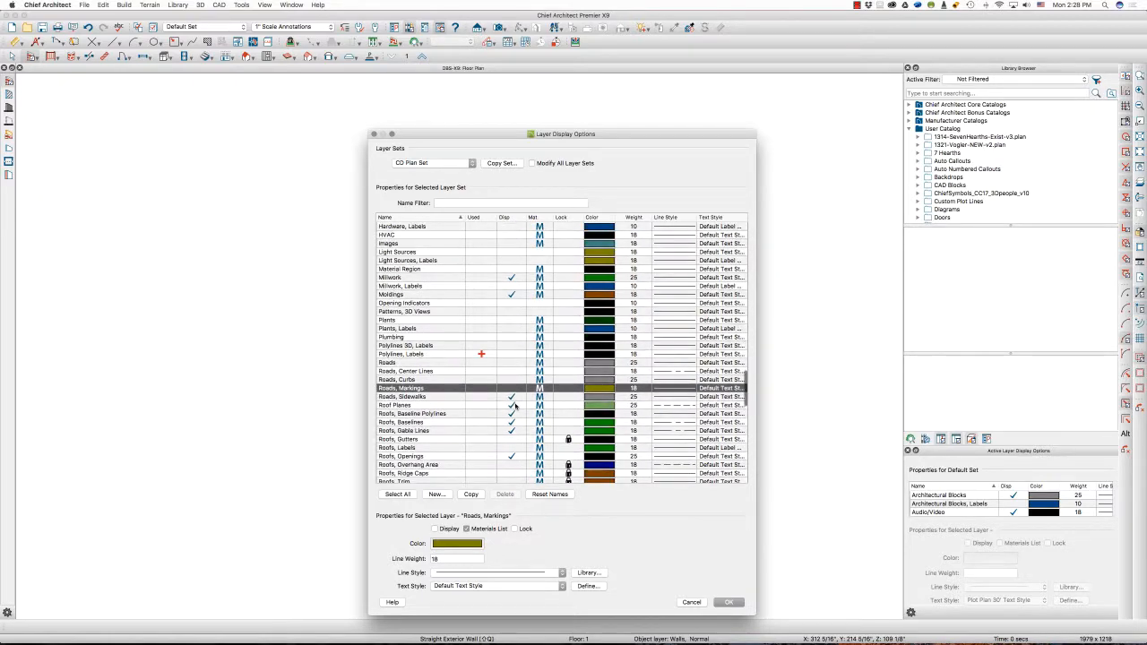
pyautogui.click(511, 396)
# Turn off the display of Roof Planes and the Baseline Polylines, Baselines, Gable Lines, Openings and Valley Truss Base roof layers
pyautogui.click(511, 405)
pyautogui.click(511, 413)
pyautogui.click(510, 422)
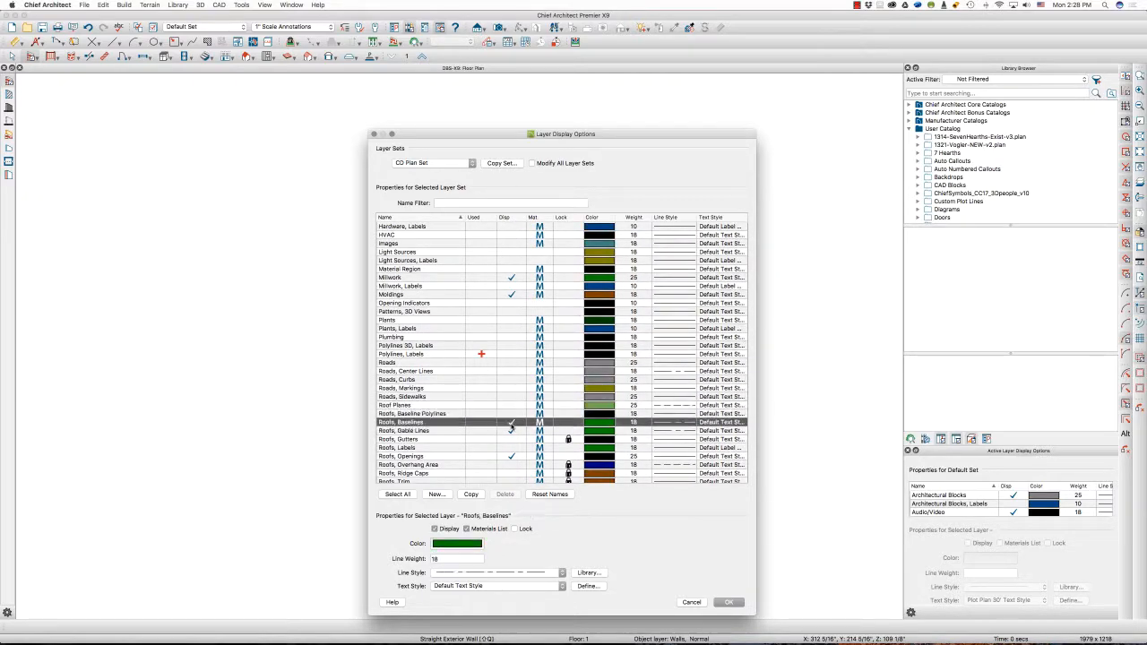
pyautogui.click(510, 430)
pyautogui.scroll(-5, 511, 428)
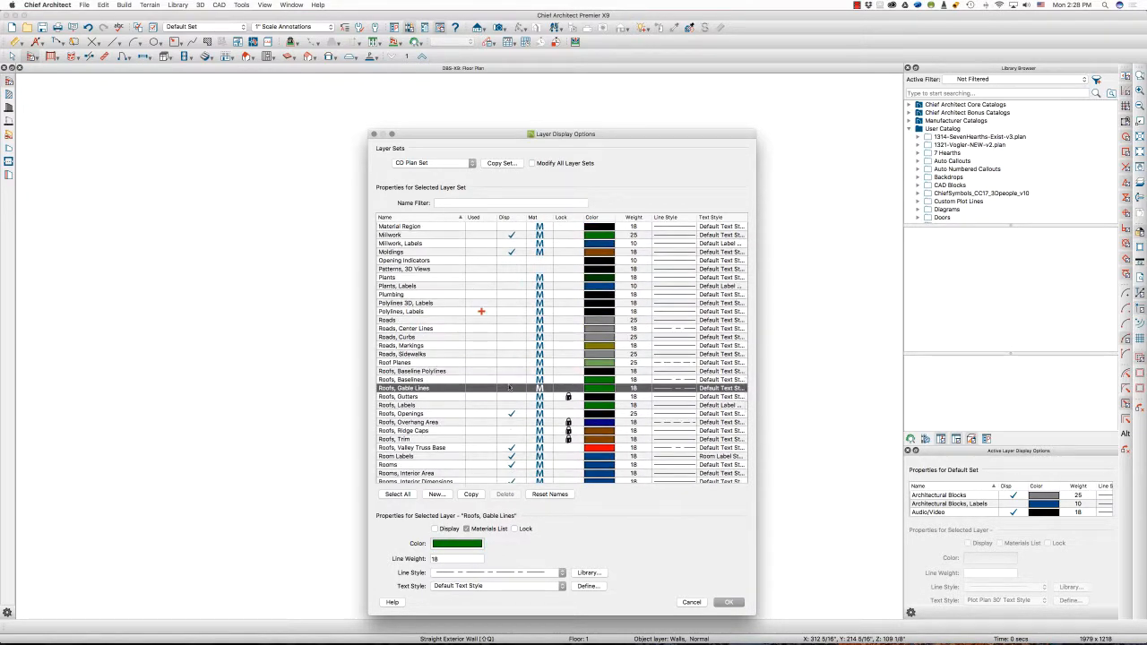
pyautogui.scroll(-1, 509, 387)
pyautogui.click(510, 409)
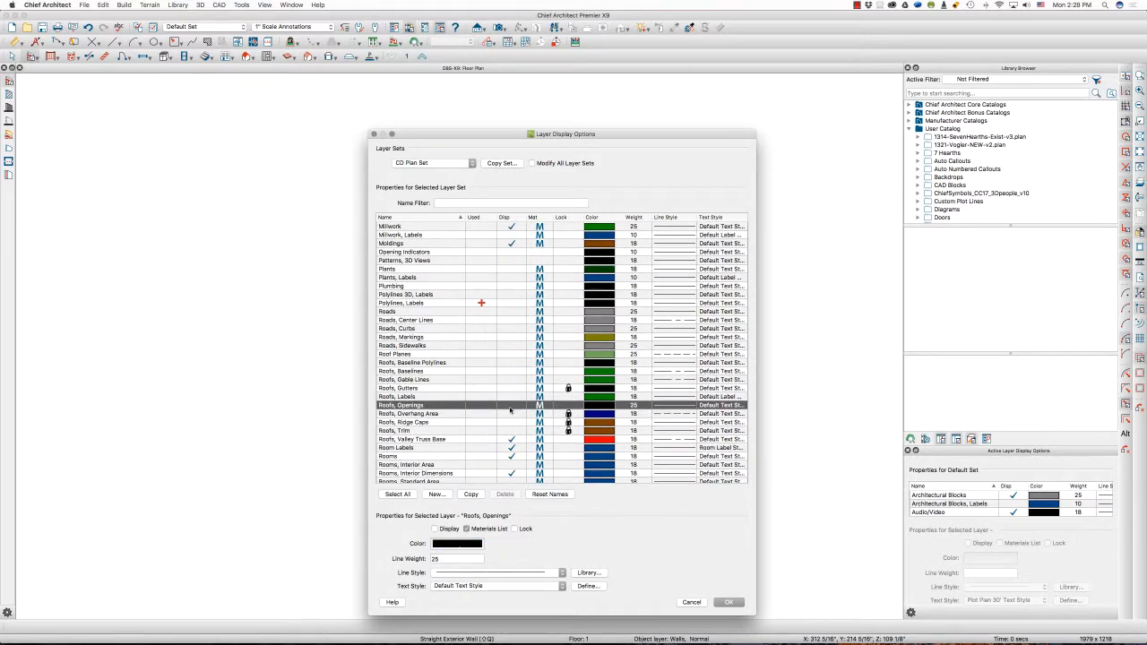
pyautogui.scroll(-5, 510, 411)
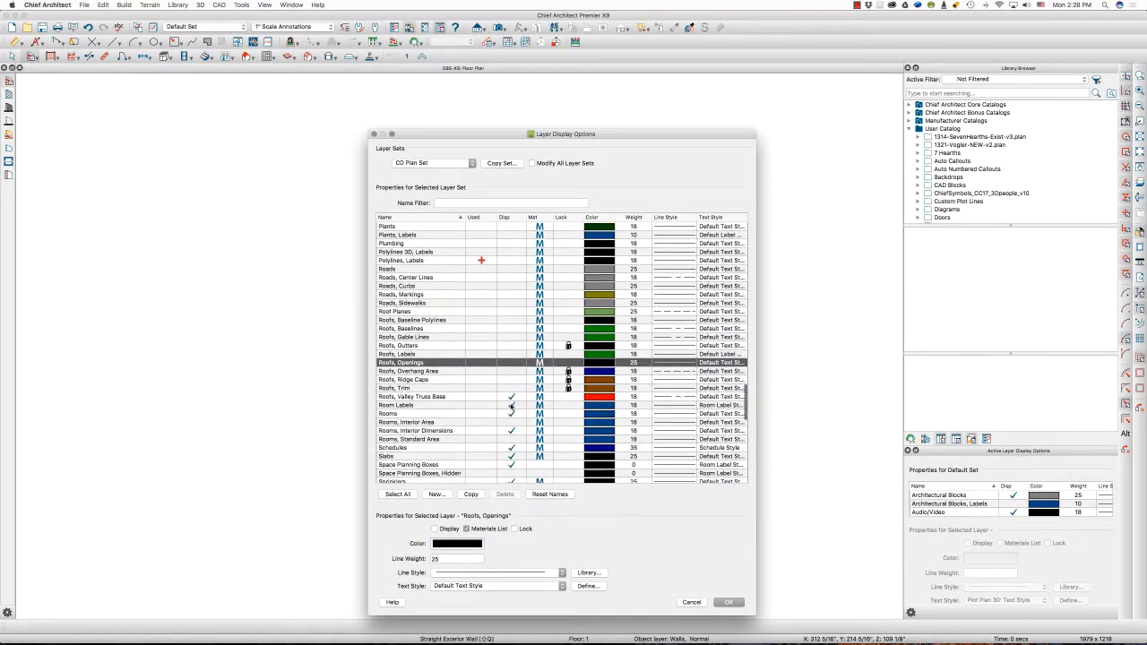
pyautogui.click(510, 397)
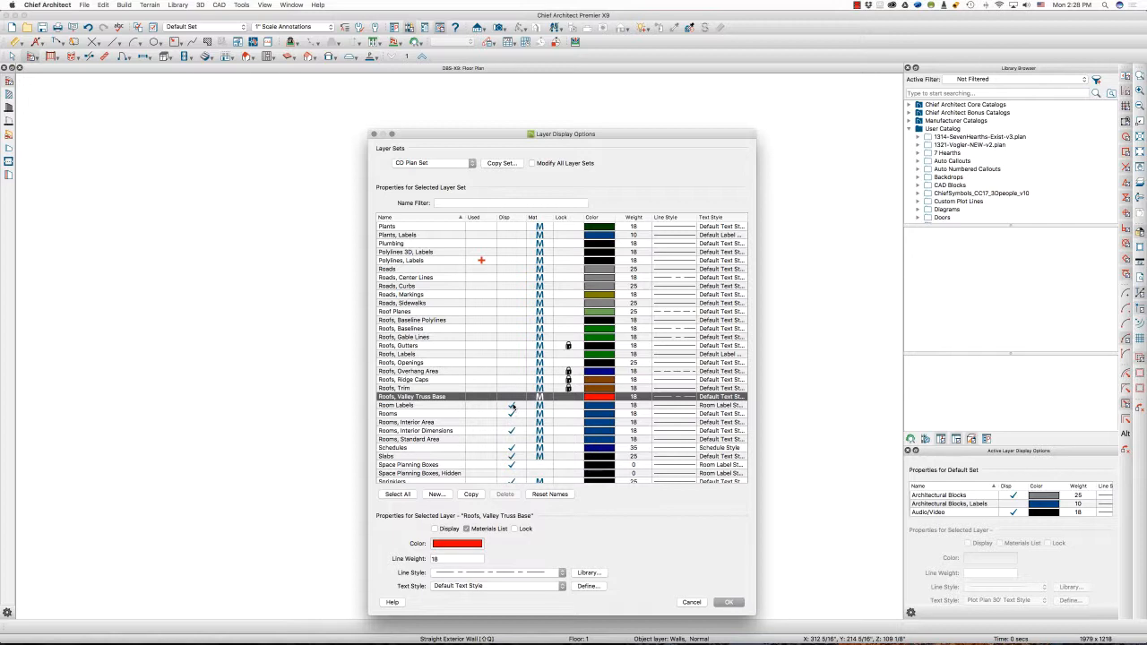
# Turn off the display of the Rooms and Space Planning Boxes layers
pyautogui.click(512, 414)
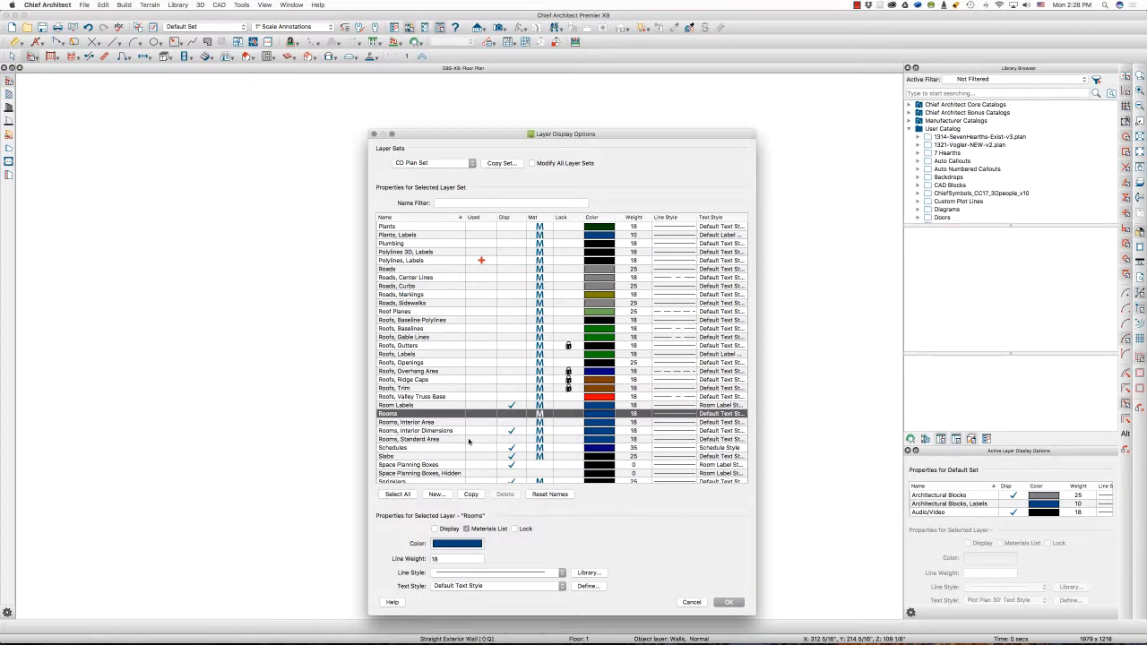
pyautogui.scroll(-1, 514, 433)
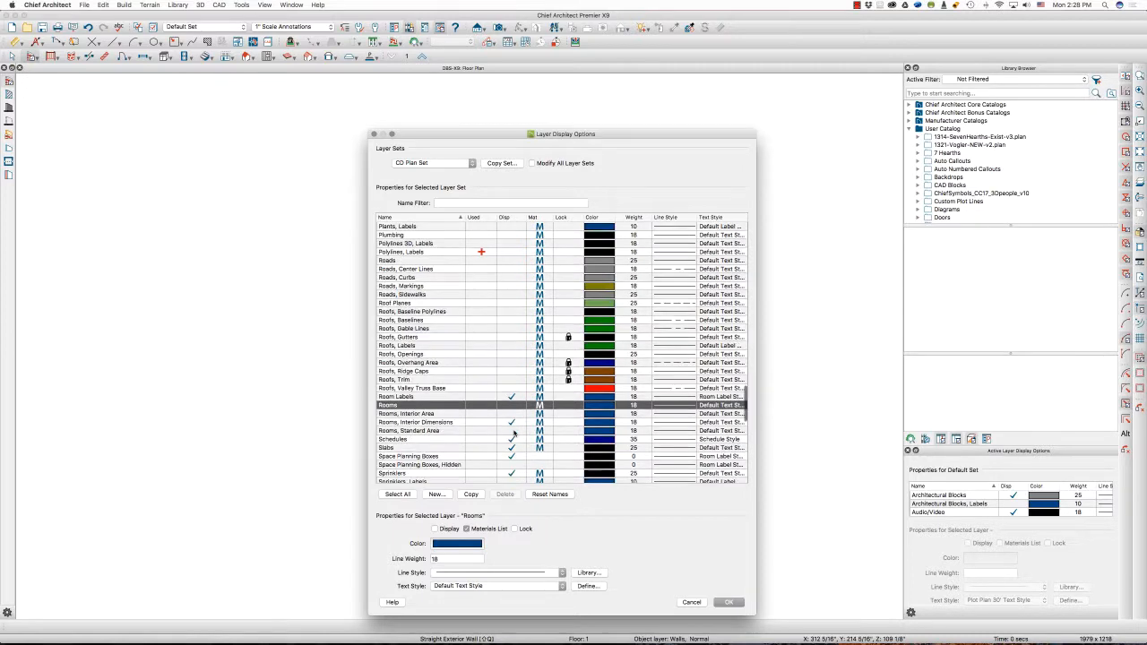
pyautogui.scroll(-2, 512, 421)
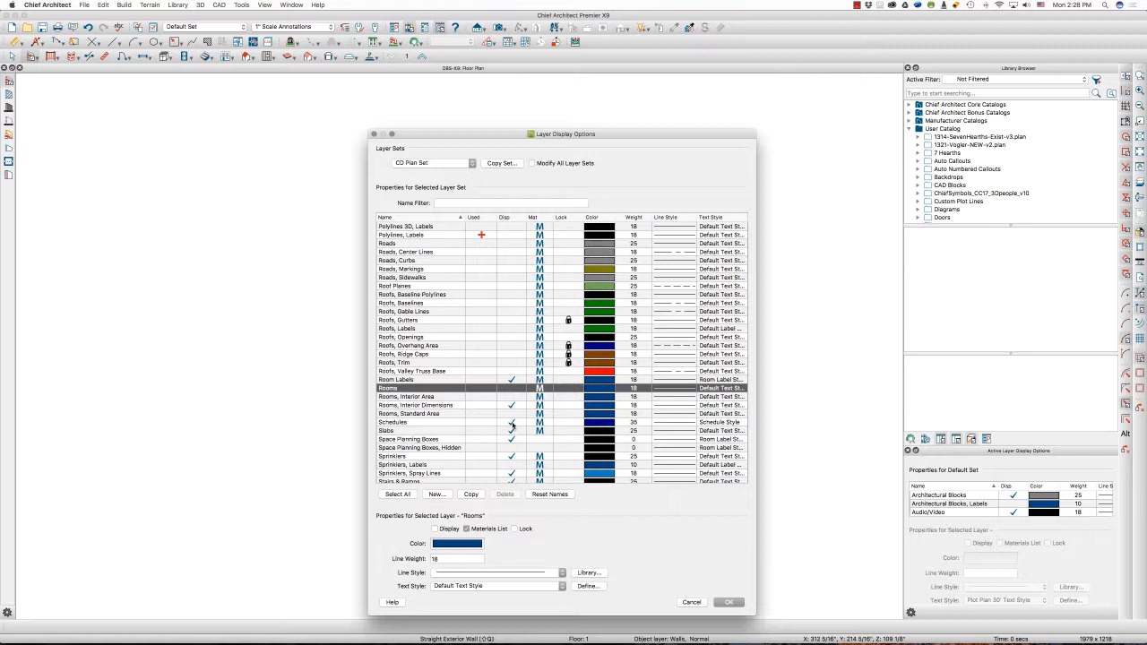
pyautogui.scroll(-2, 513, 430)
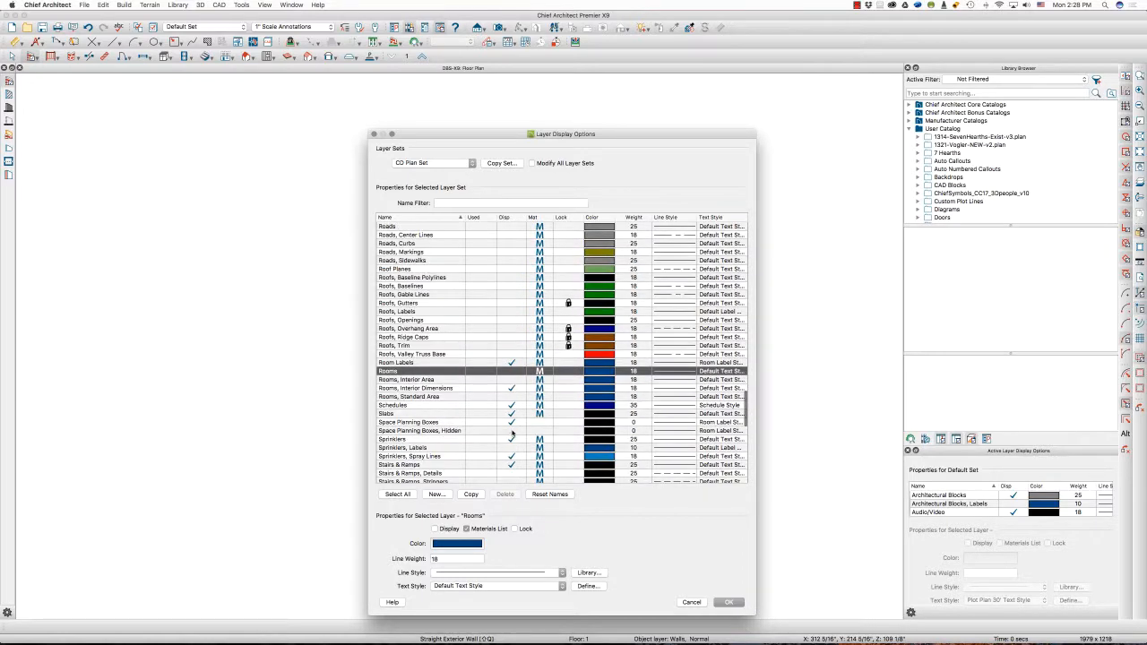
pyautogui.click(512, 423)
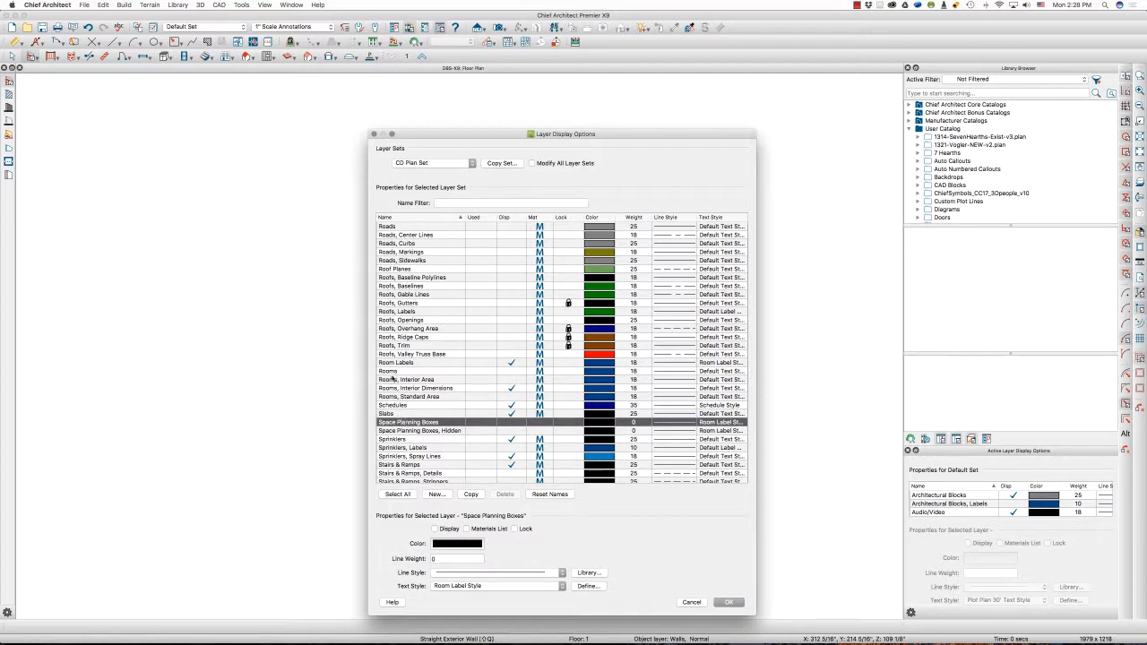
# Turn off the display of the Sprinklers and "Sprinklers, Spray Lines" layers
pyautogui.scroll(-1, 474, 430)
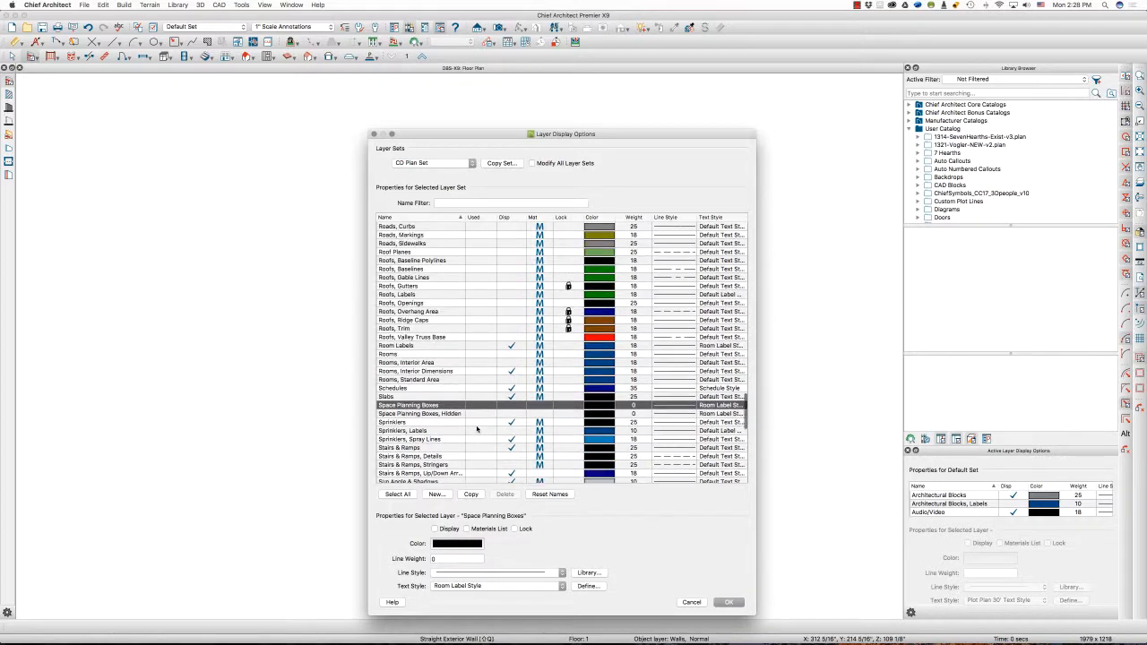
pyautogui.scroll(-1, 476, 429)
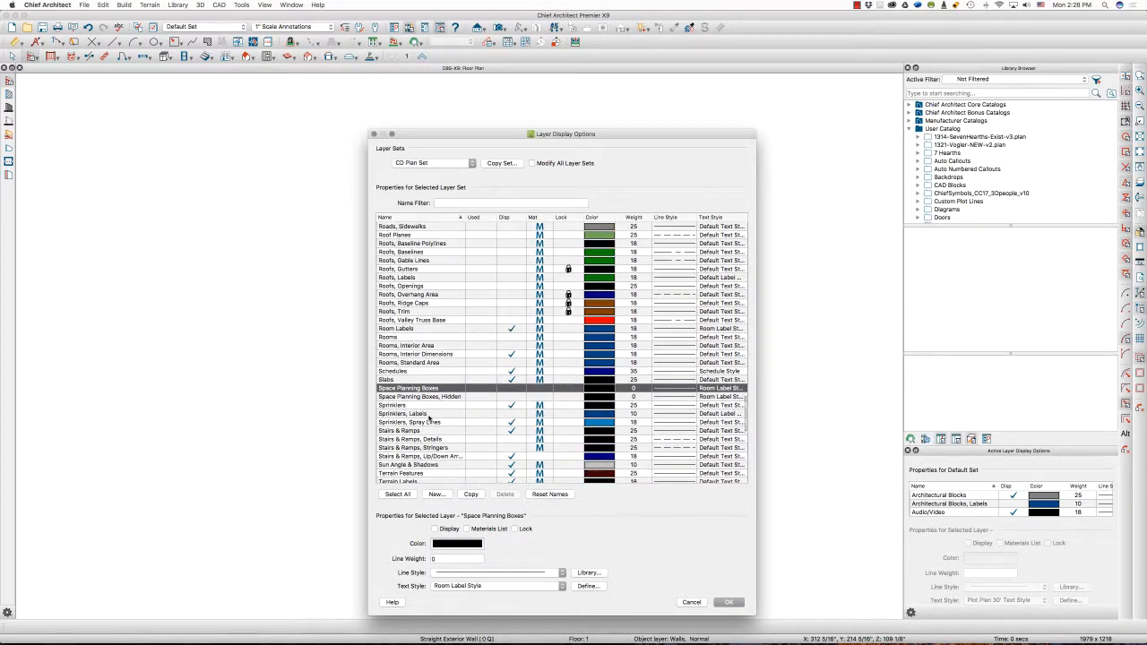
pyautogui.click(514, 407)
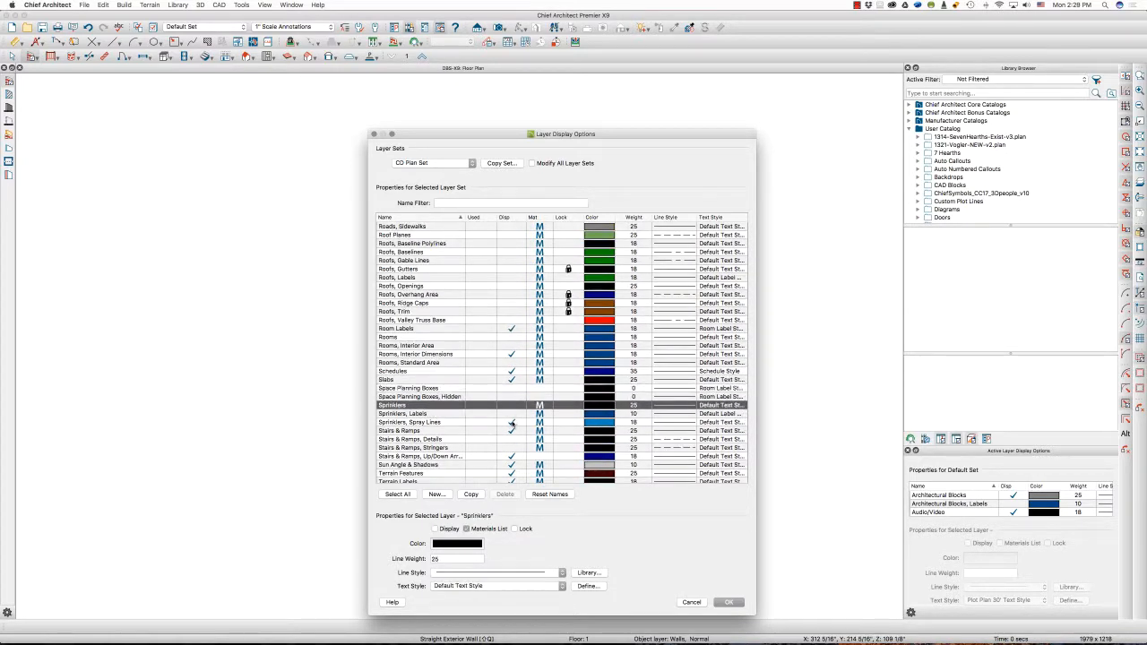
pyautogui.click(512, 424)
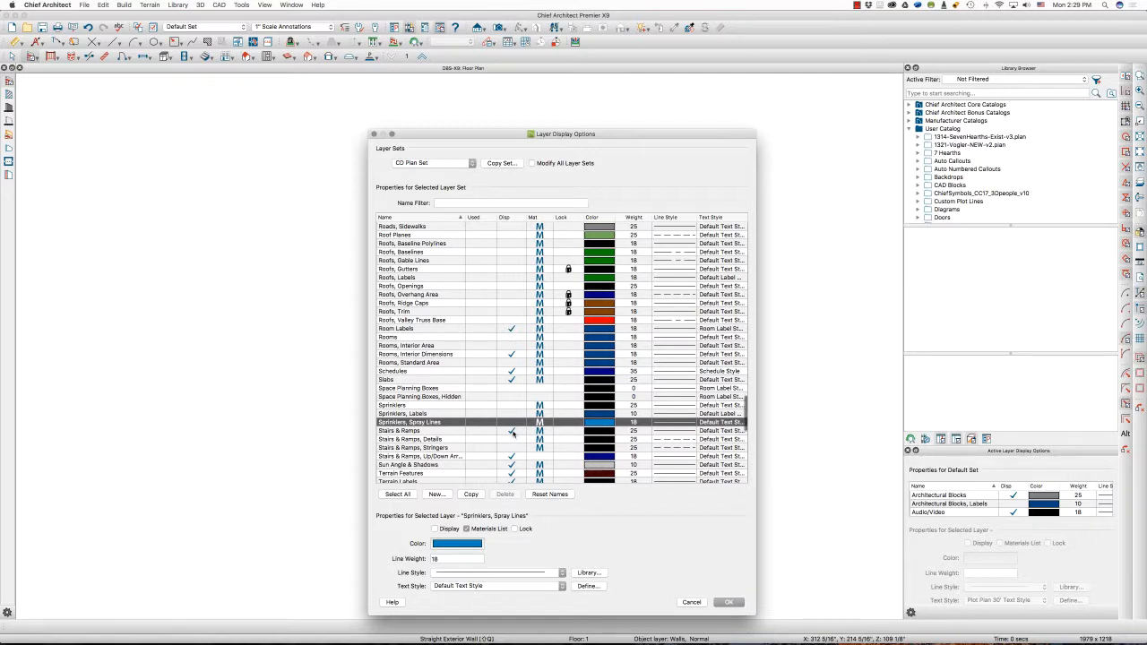
pyautogui.scroll(-1, 513, 425)
pyautogui.scroll(-1, 510, 421)
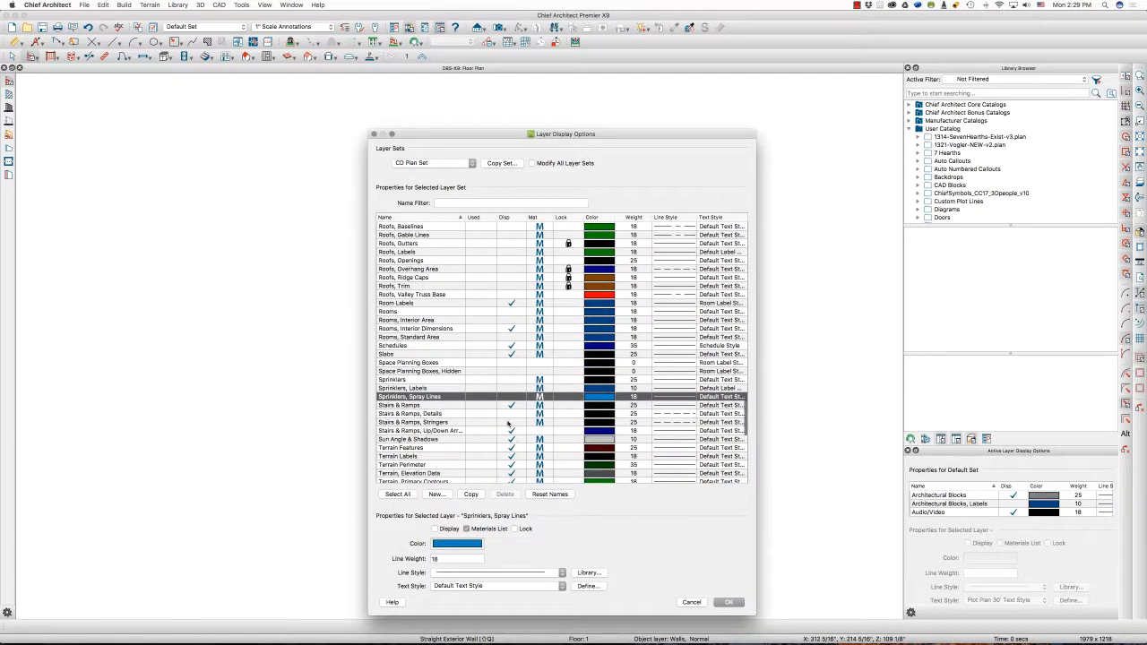
# Turn on the display of the "Stairs & Ramps, Details" layer and turn off Sun Angle & Shadows and all the Terrain layers
pyautogui.click(509, 415)
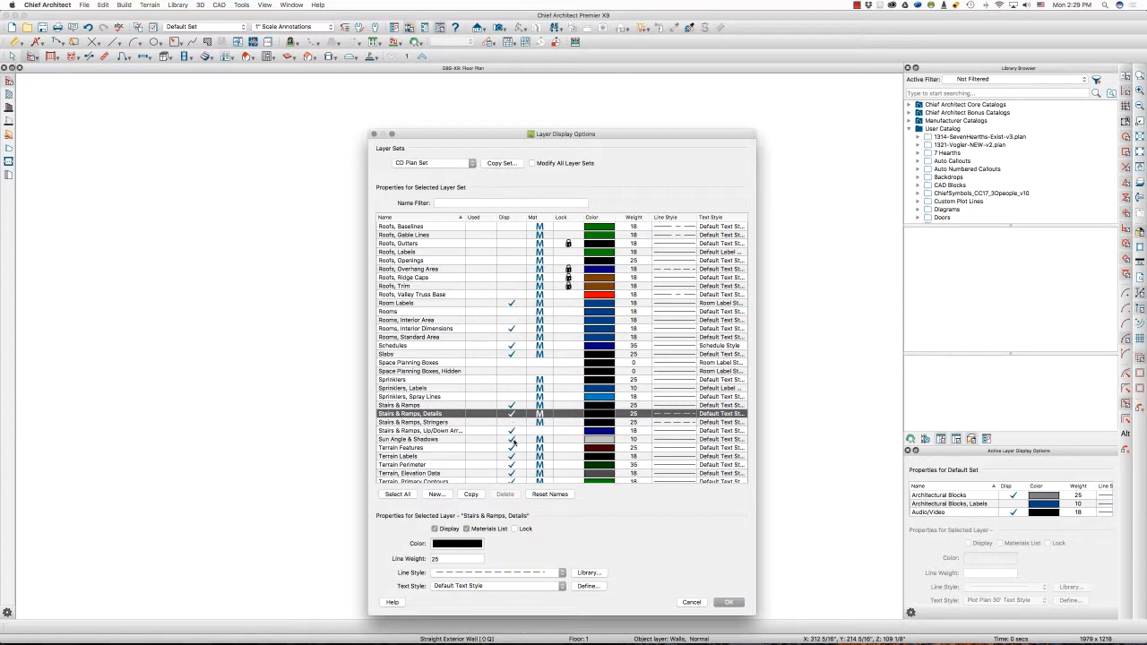
pyautogui.scroll(-3, 511, 433)
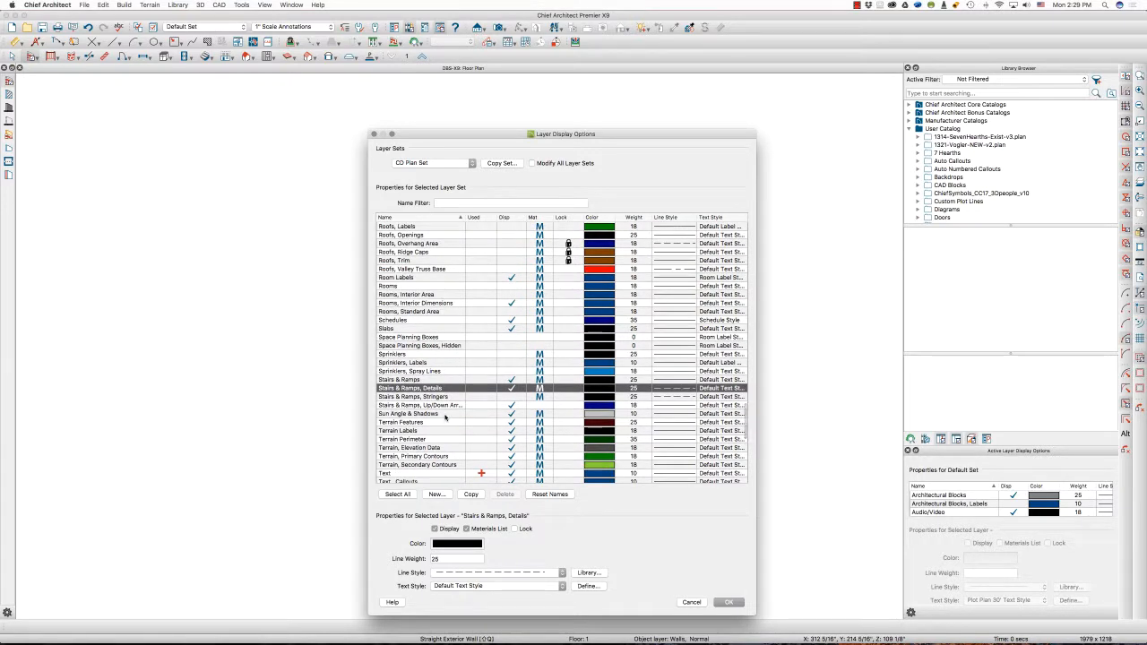
pyautogui.click(511, 417)
pyautogui.click(511, 422)
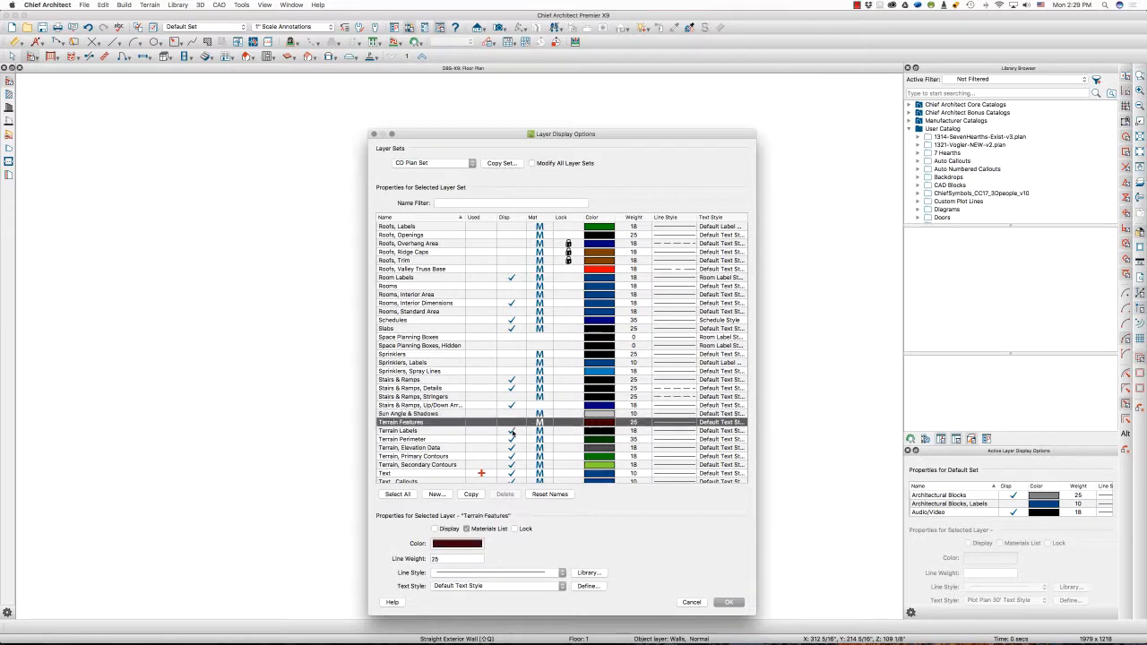
pyautogui.click(512, 430)
pyautogui.click(512, 439)
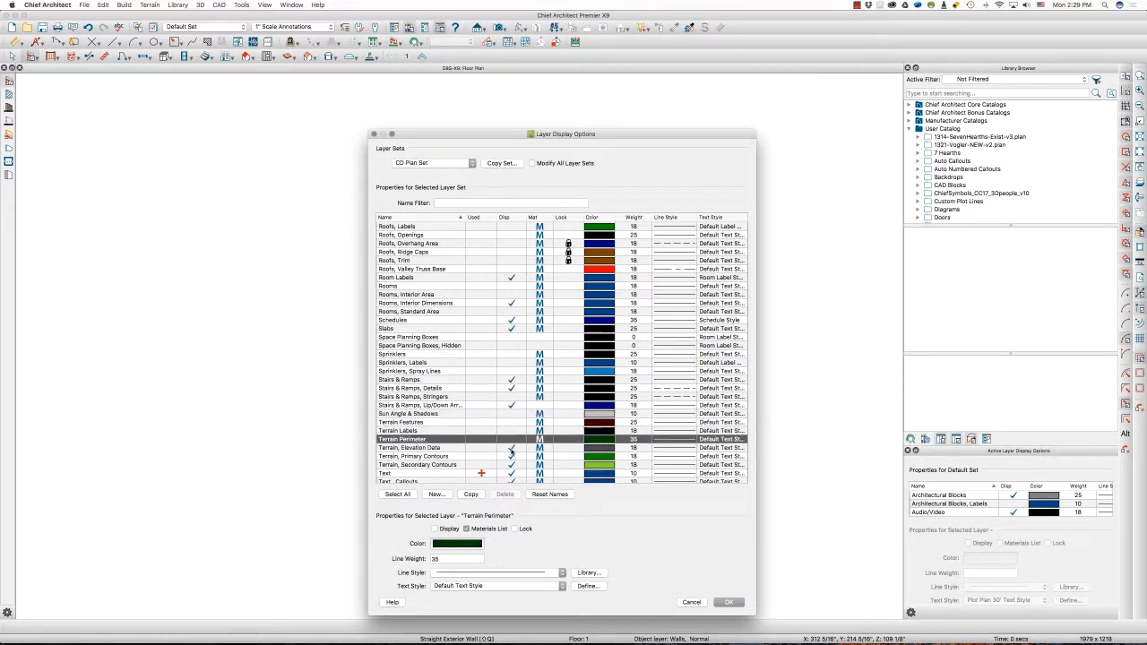
pyautogui.click(511, 448)
pyautogui.click(512, 464)
pyautogui.click(512, 456)
pyautogui.scroll(-3, 512, 453)
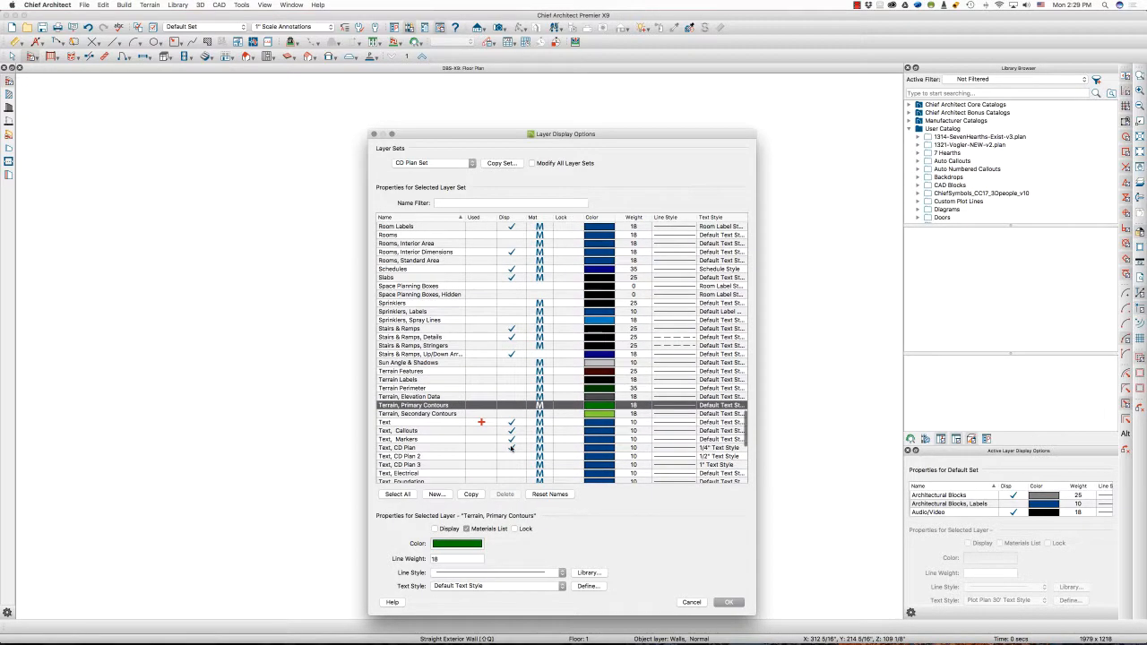
# Turn off the display of the Text layer and assign 1/4" Text Style to the "Text, Callouts" and "Text, Markers" layers
pyautogui.click(511, 423)
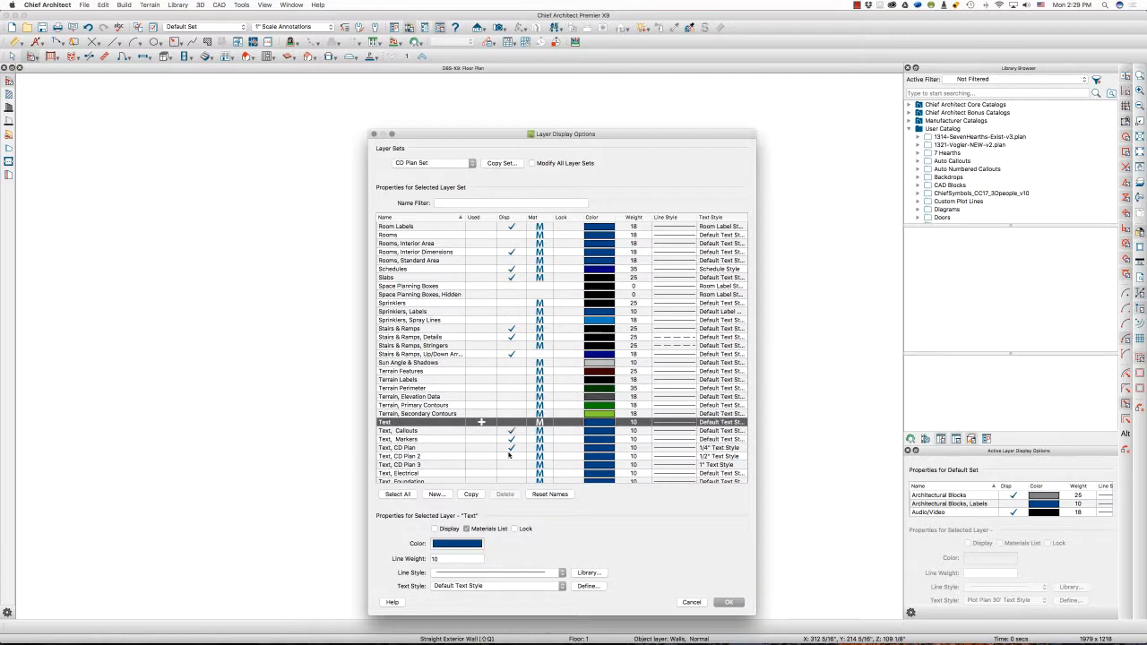
pyautogui.scroll(-1, 508, 455)
pyautogui.scroll(-1, 508, 455)
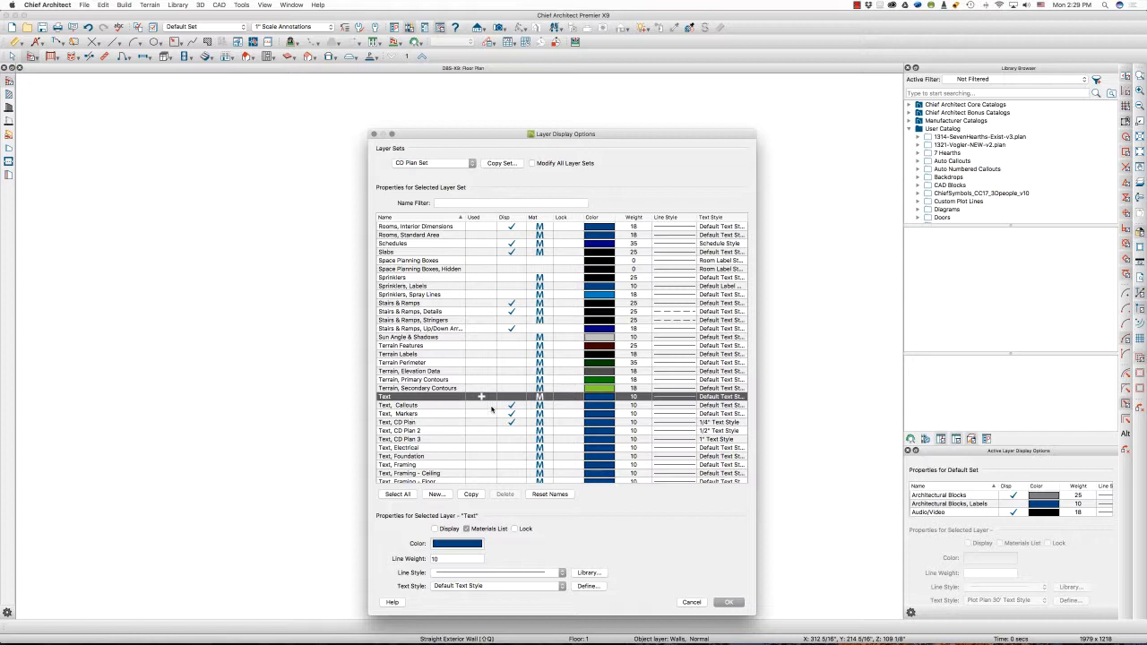
pyautogui.click(718, 408)
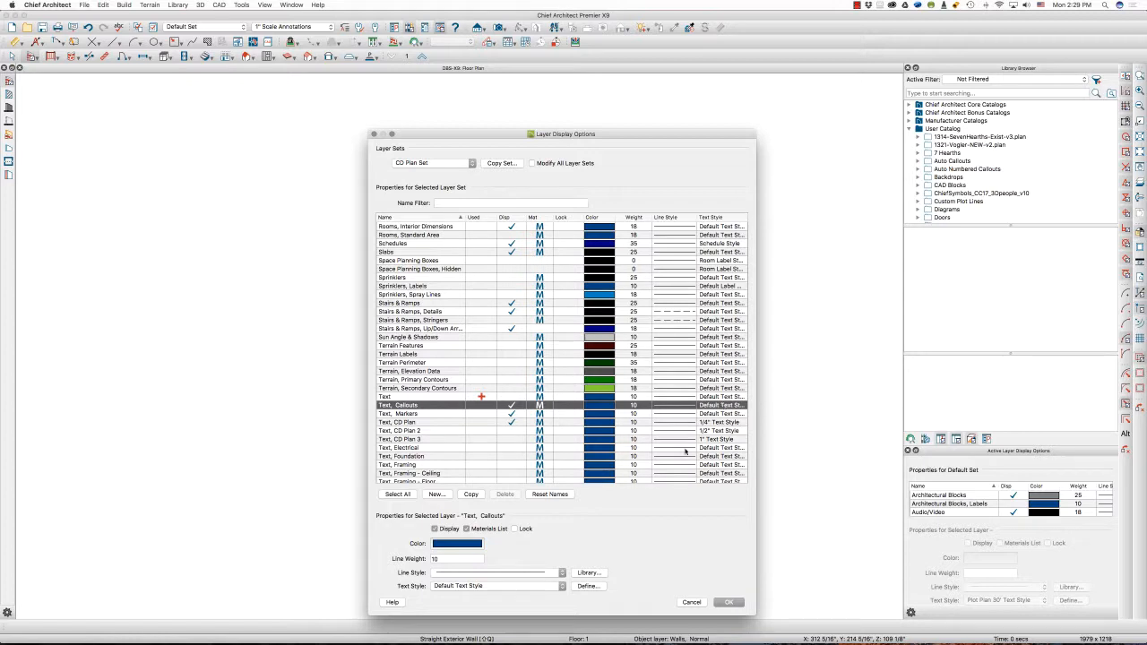
pyautogui.click(482, 586)
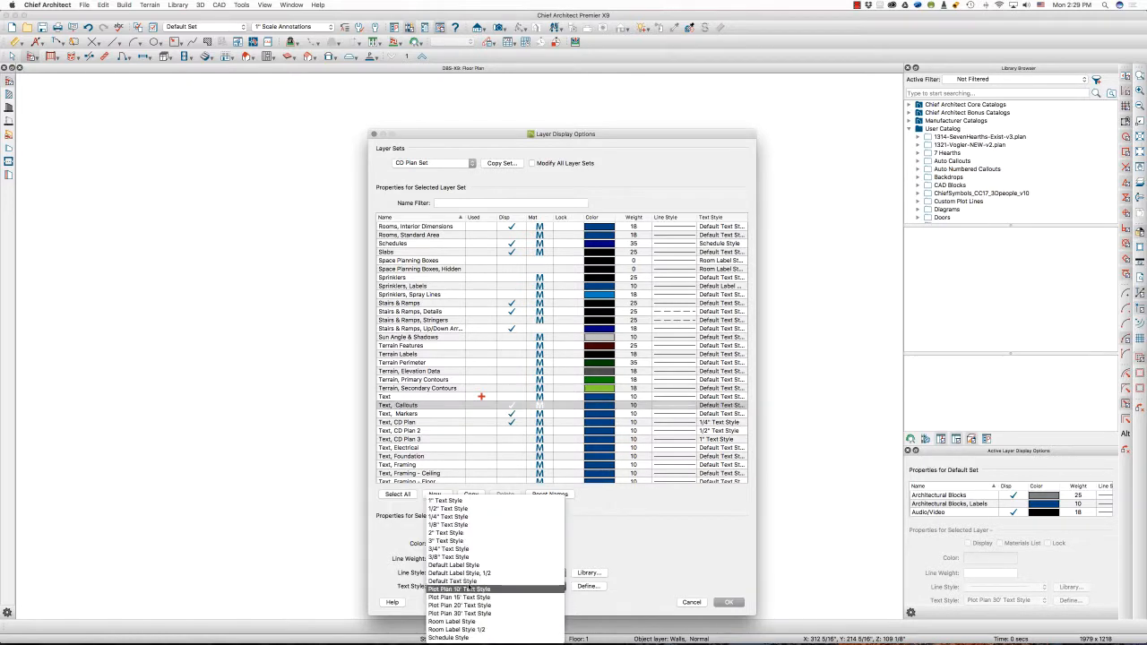
pyautogui.click(472, 516)
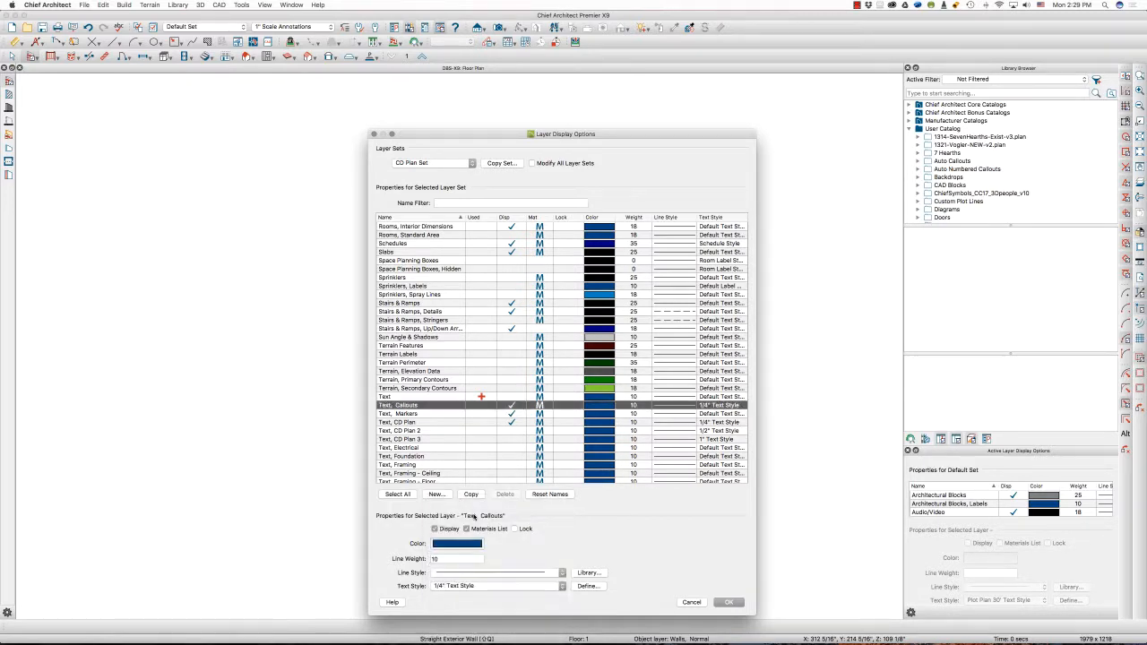
pyautogui.click(406, 414)
pyautogui.click(465, 585)
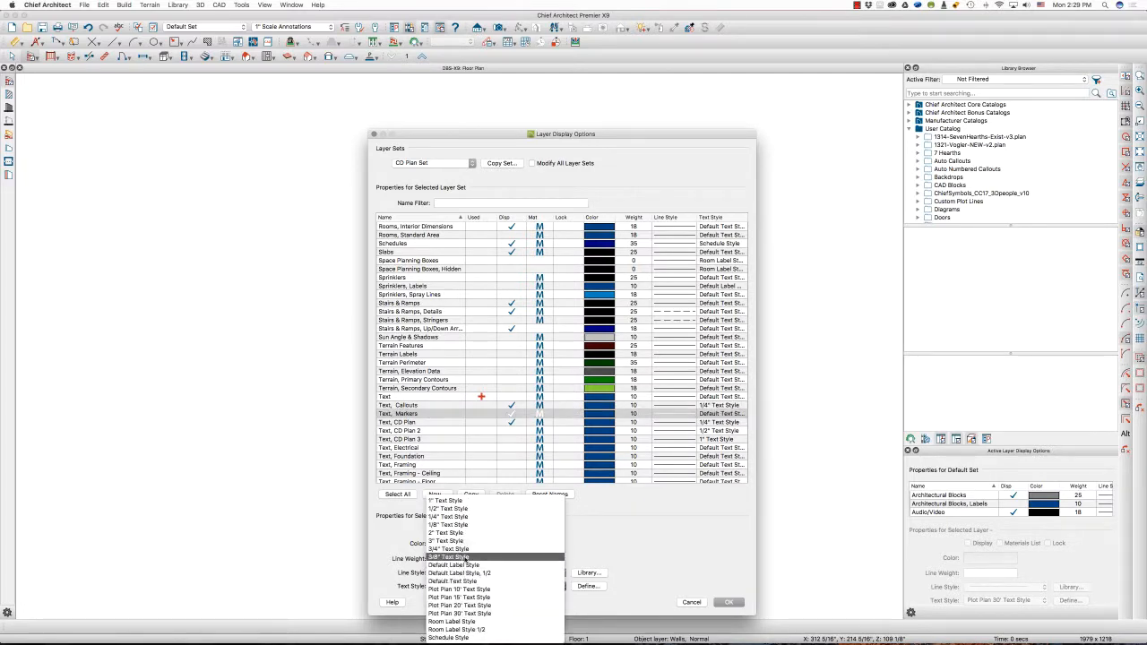
pyautogui.click(465, 518)
# Check the text styles assigned to the "Text, CD Plan", "Text, CD Plan 2" and "Text, CD Plan 3" layers
pyautogui.click(425, 423)
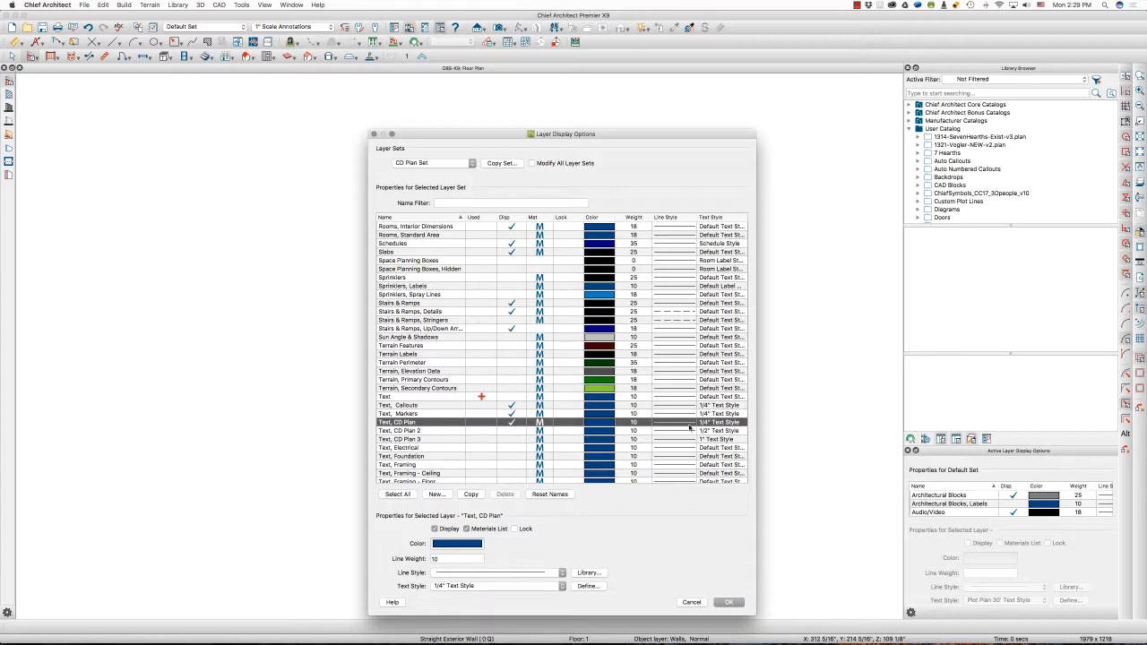
pyautogui.click(427, 434)
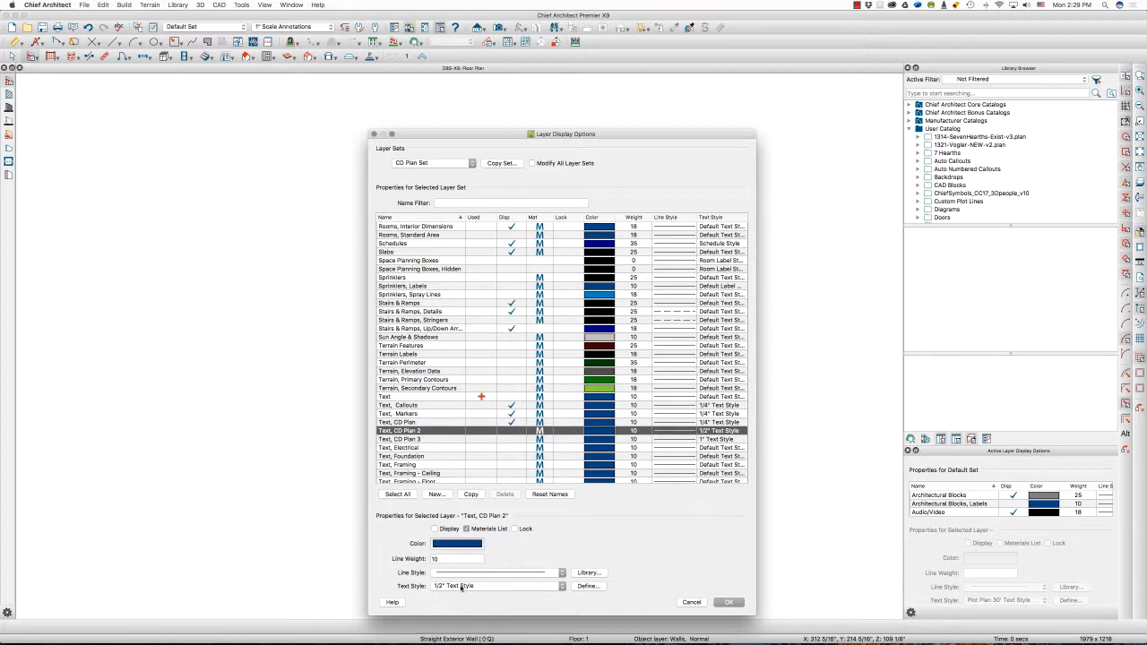
pyautogui.click(429, 440)
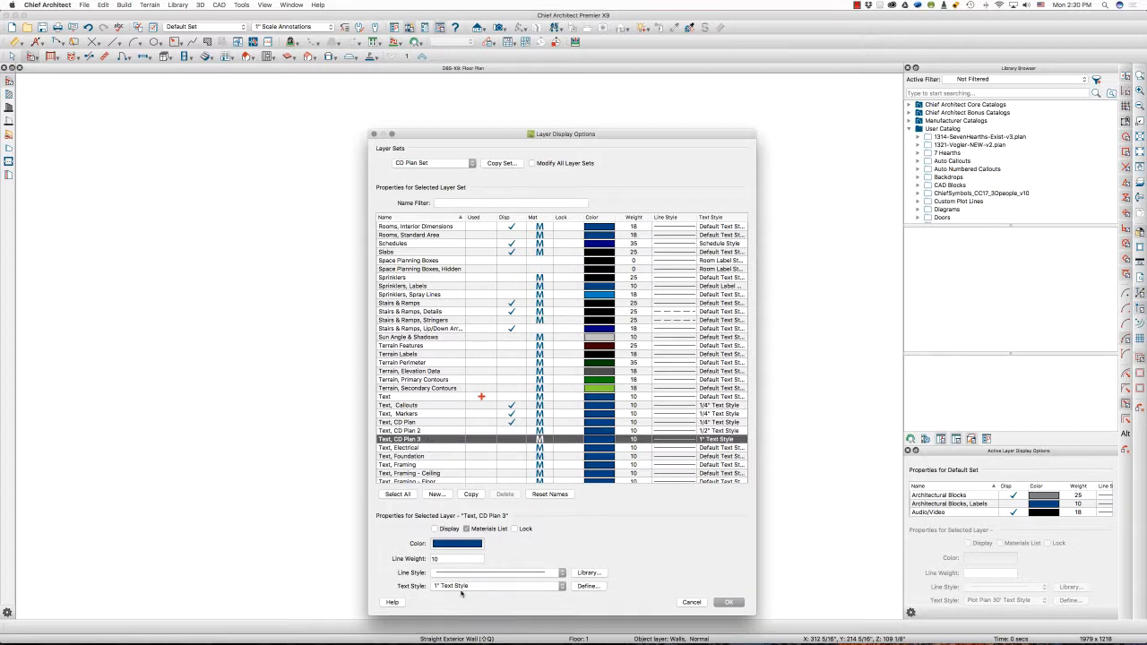
# Turn off Walkthrough Paths, "Walls, Attic" and "Walls, Invisible", turn on "Walls, Hatching", and accept the CD Plan Set layer changes
pyautogui.scroll(-3, 458, 457)
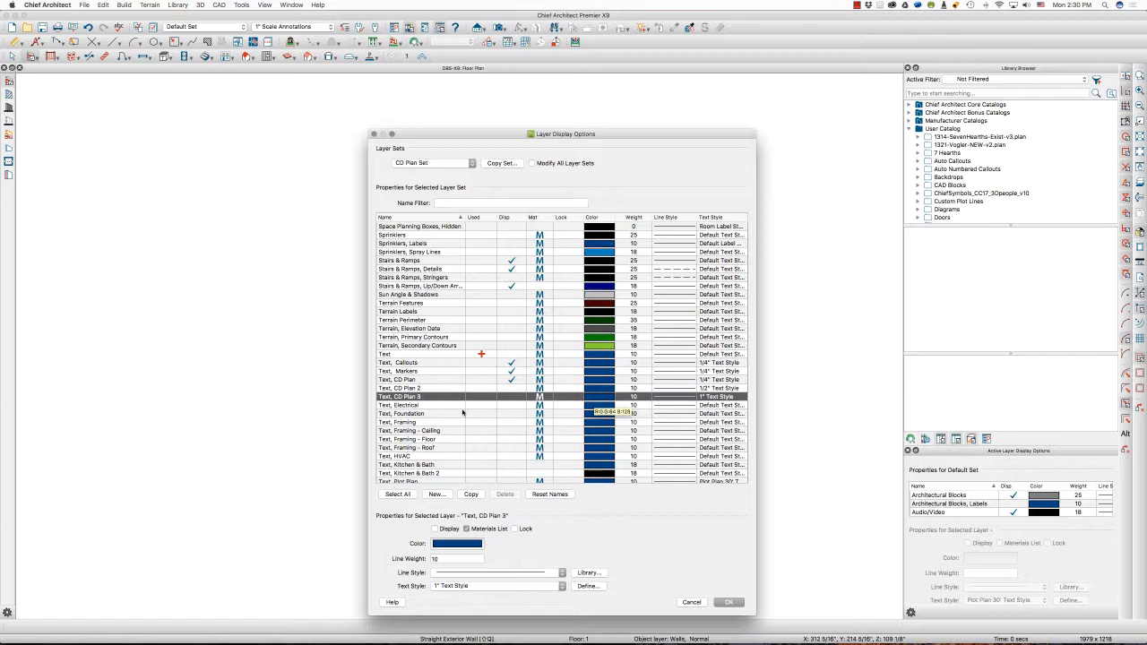
pyautogui.scroll(-5, 462, 413)
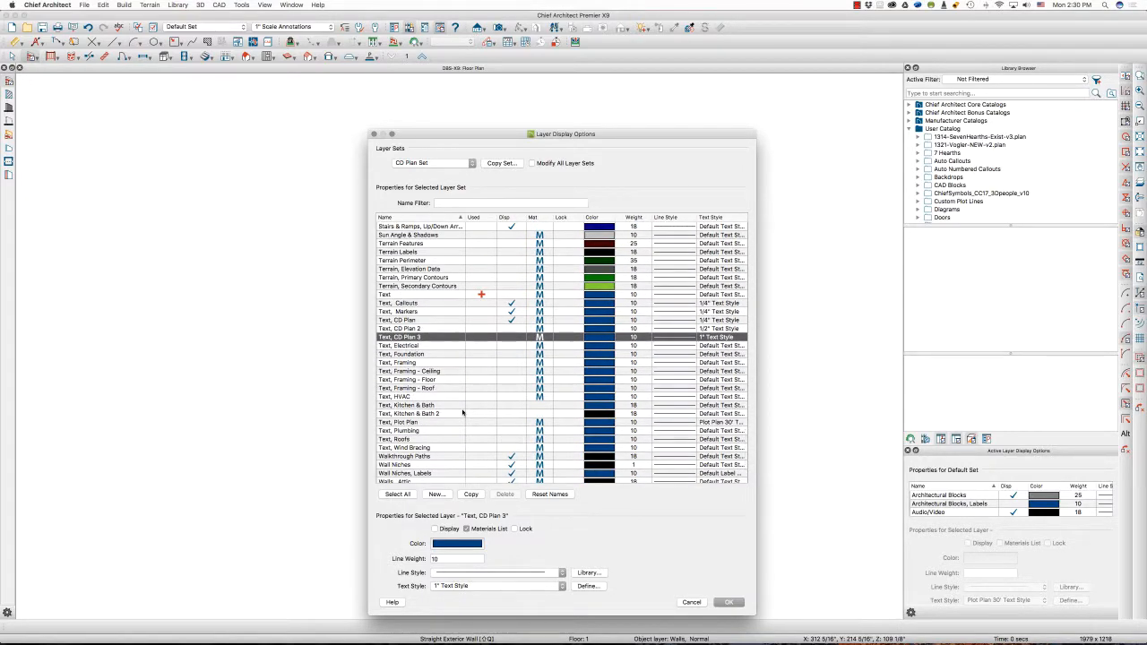
pyautogui.scroll(-4, 448, 377)
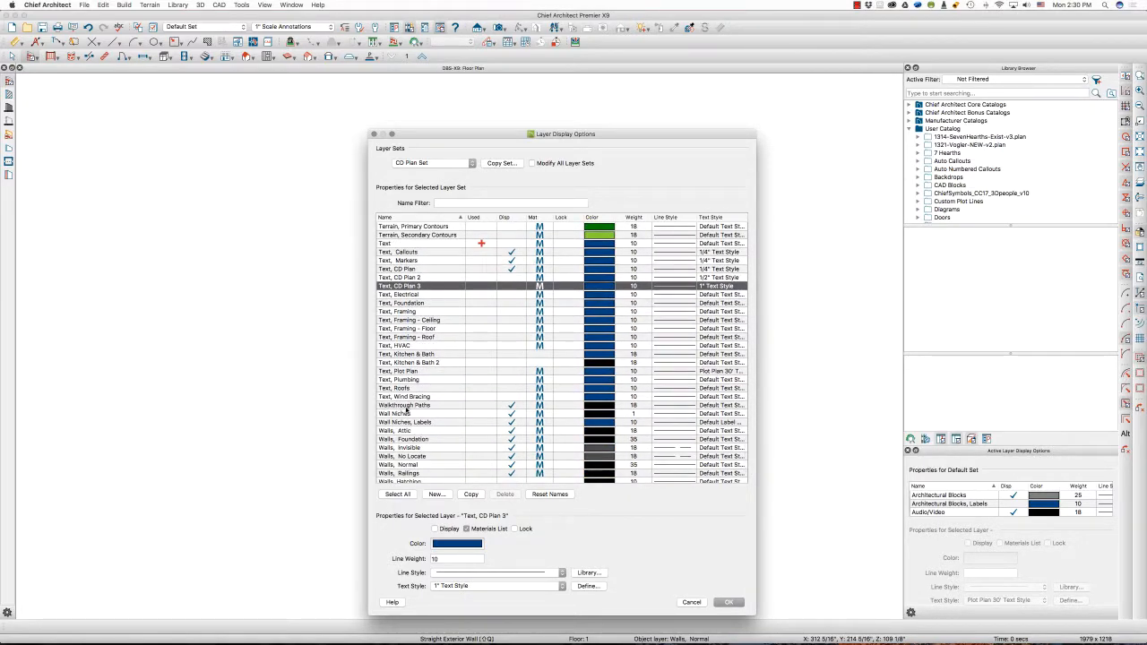
pyautogui.click(511, 408)
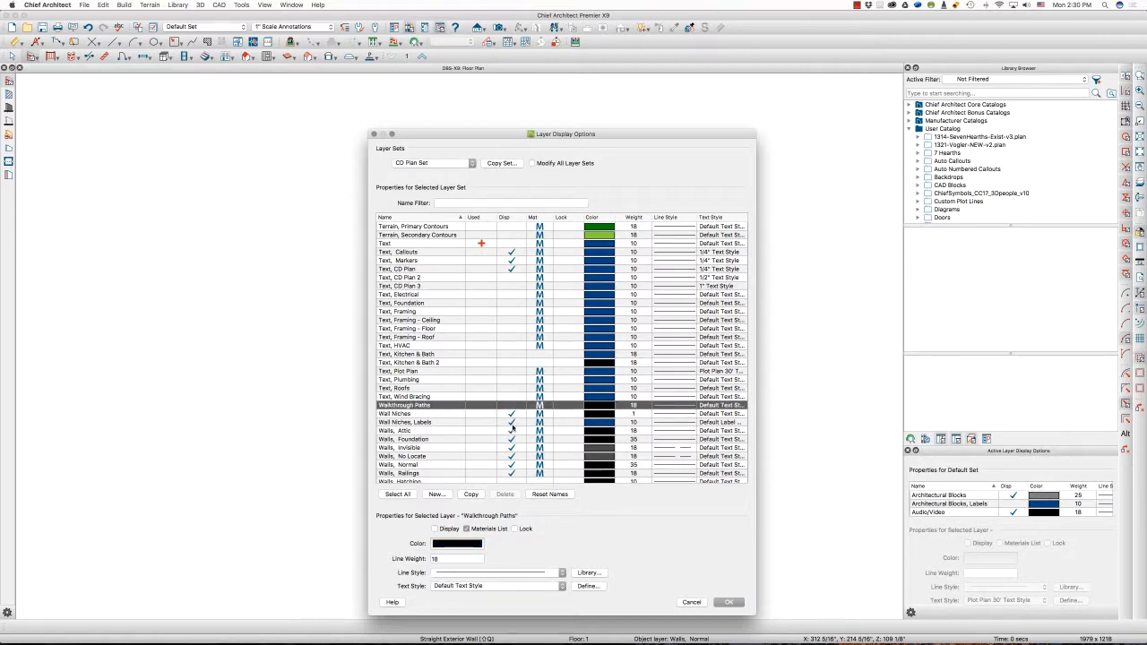
pyautogui.scroll(-1, 513, 434)
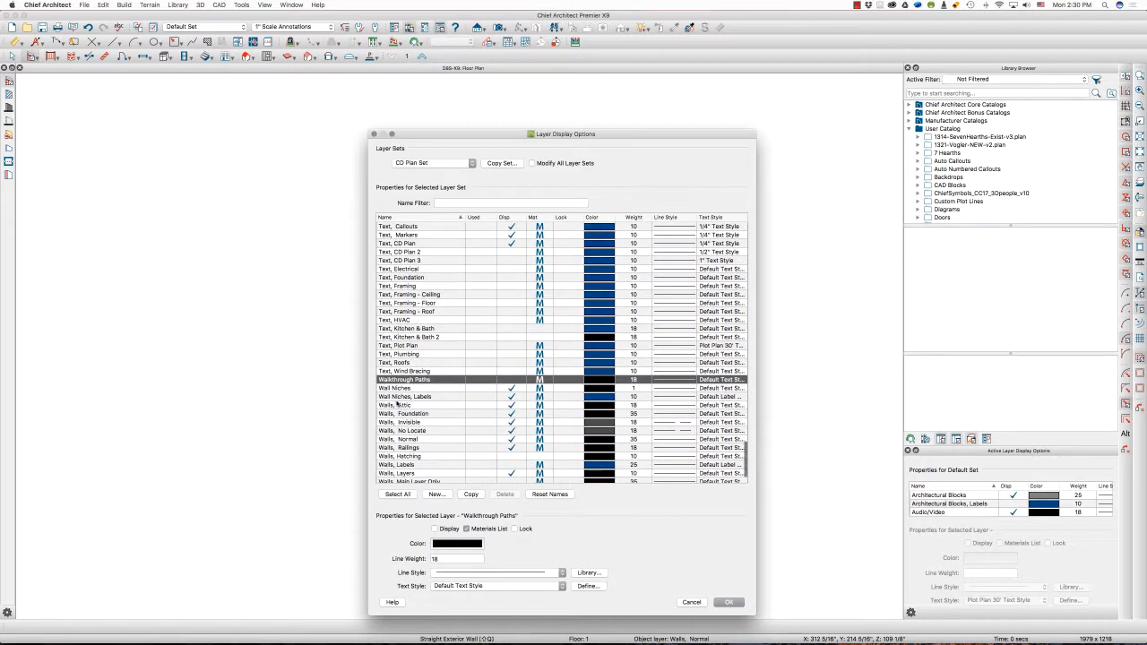
pyautogui.click(512, 405)
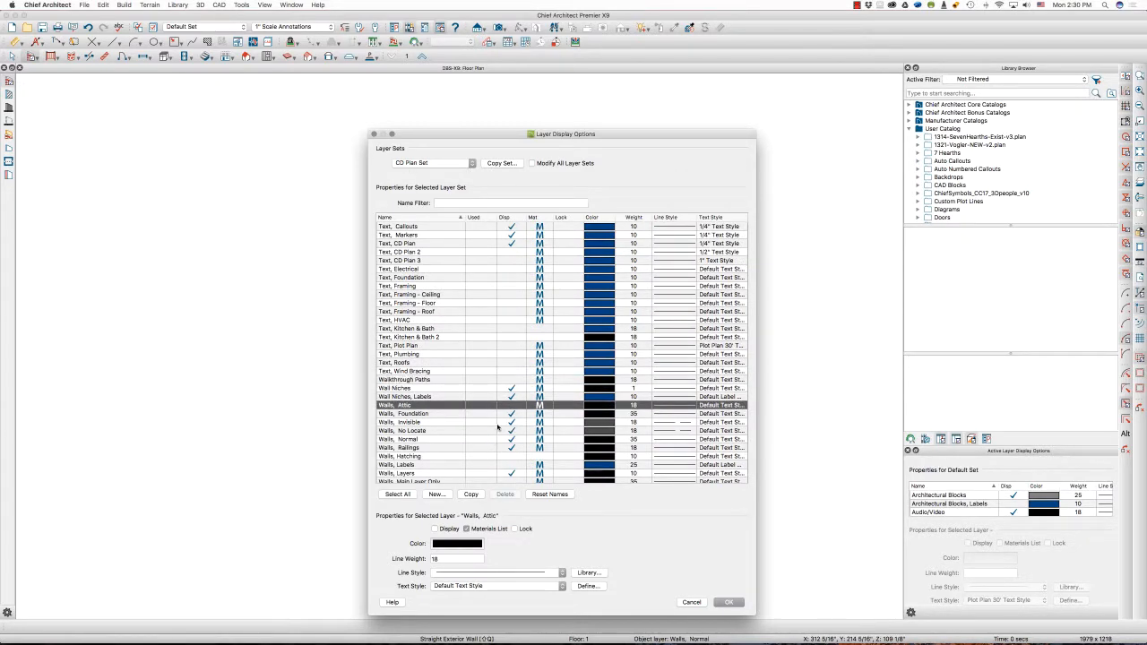
pyautogui.click(512, 422)
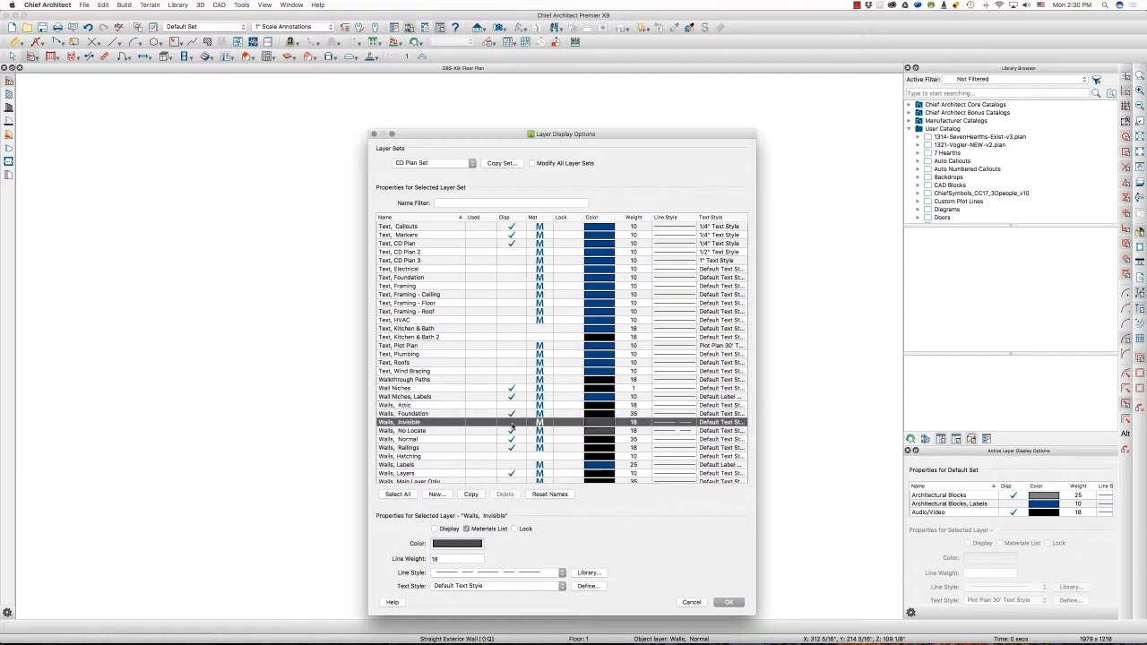
pyautogui.scroll(-2, 511, 436)
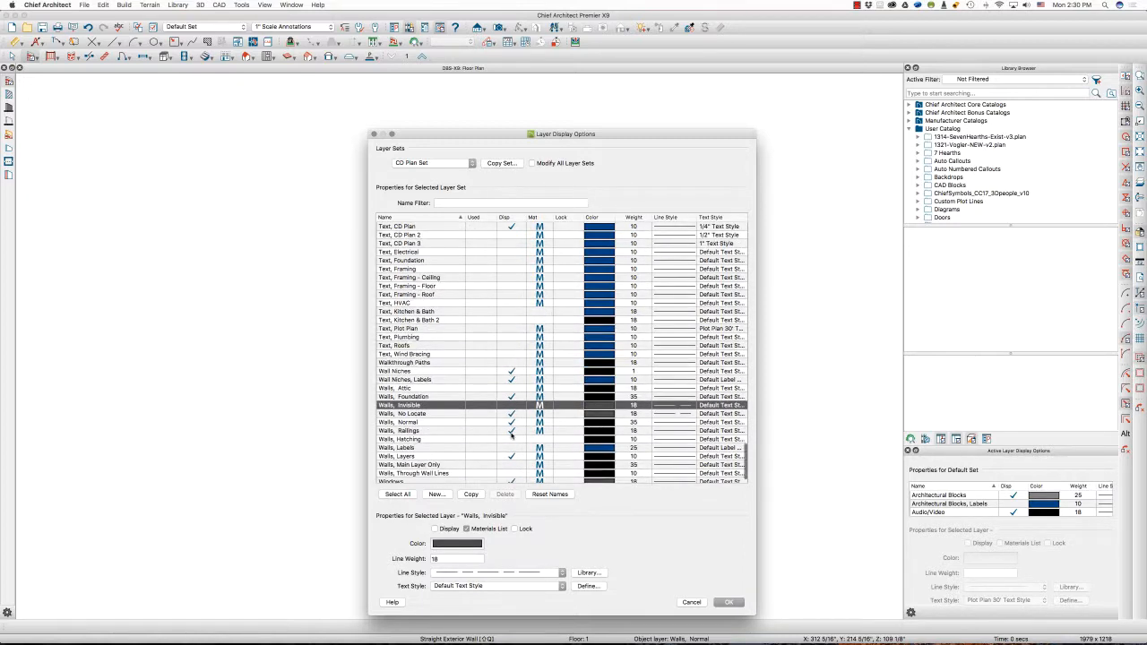
pyautogui.click(510, 440)
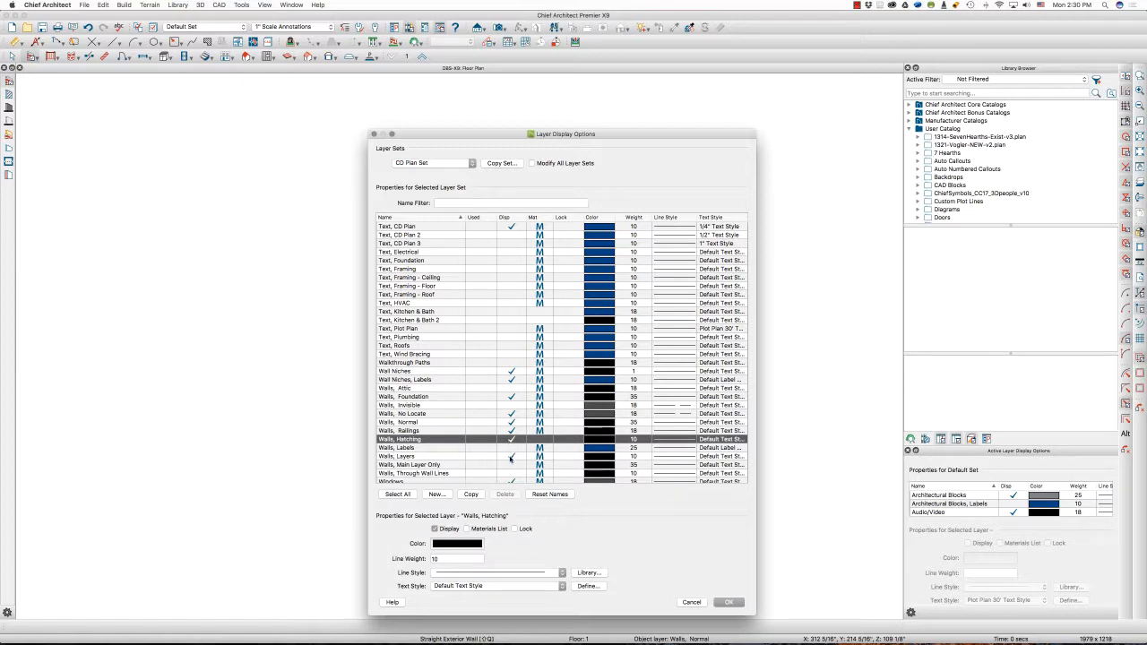
pyautogui.scroll(-1, 514, 456)
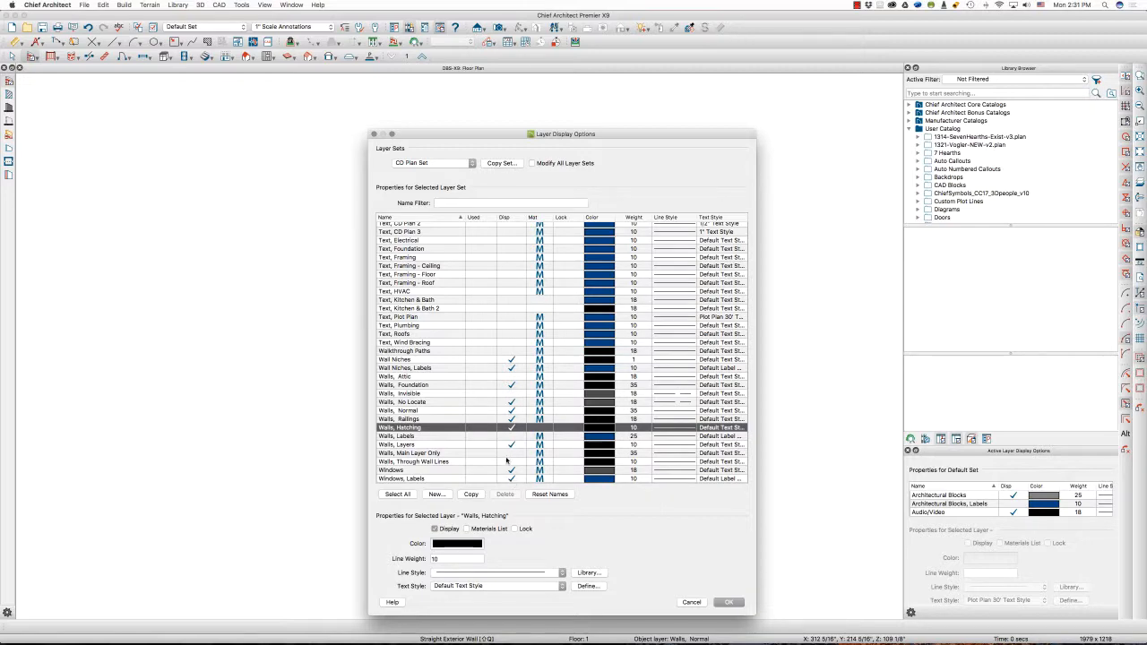
pyautogui.scroll(15, 506, 460)
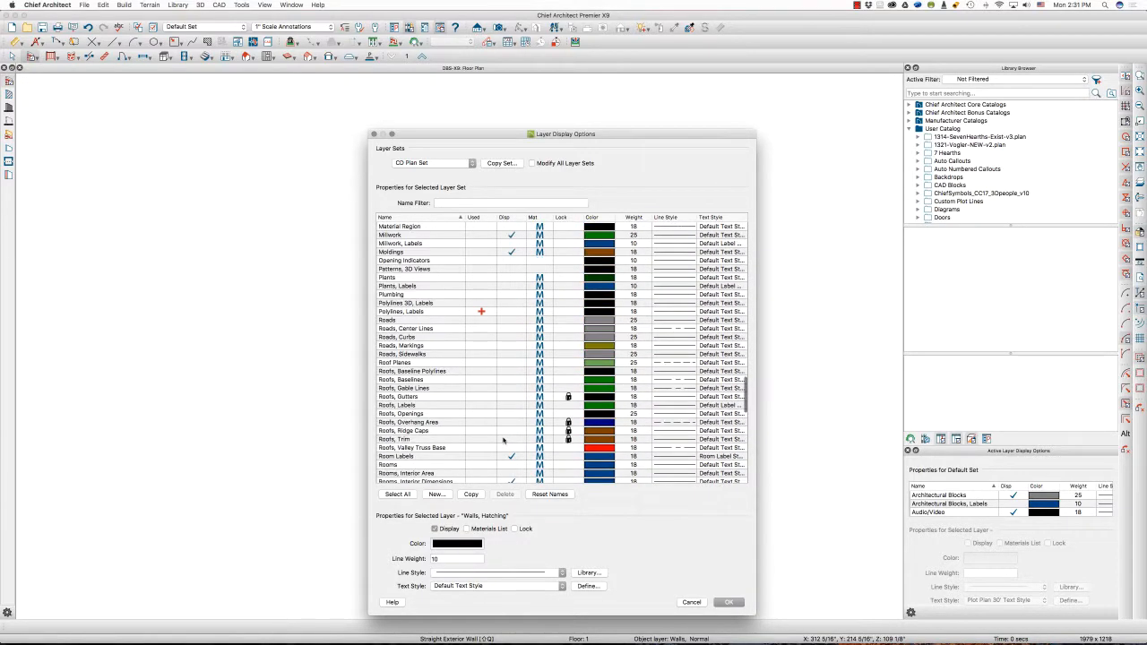
pyautogui.scroll(10, 504, 440)
pyautogui.click(729, 602)
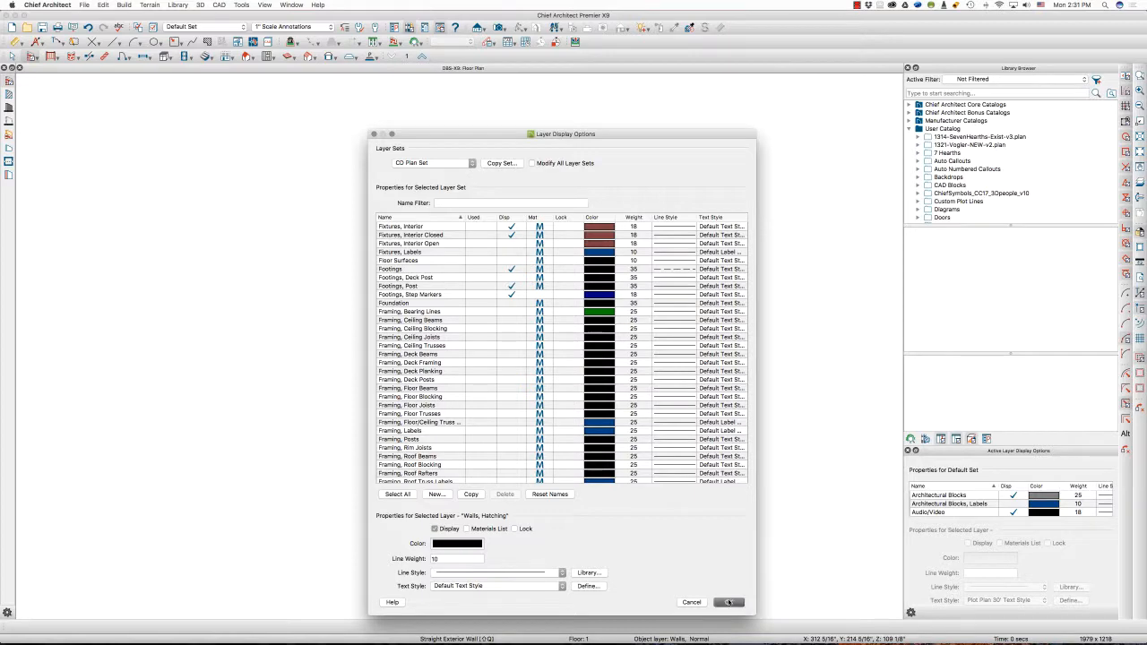
# Review the CD Plan Set in the layer display options and keep Default Set as the plan's active layer set
pyautogui.click(153, 27)
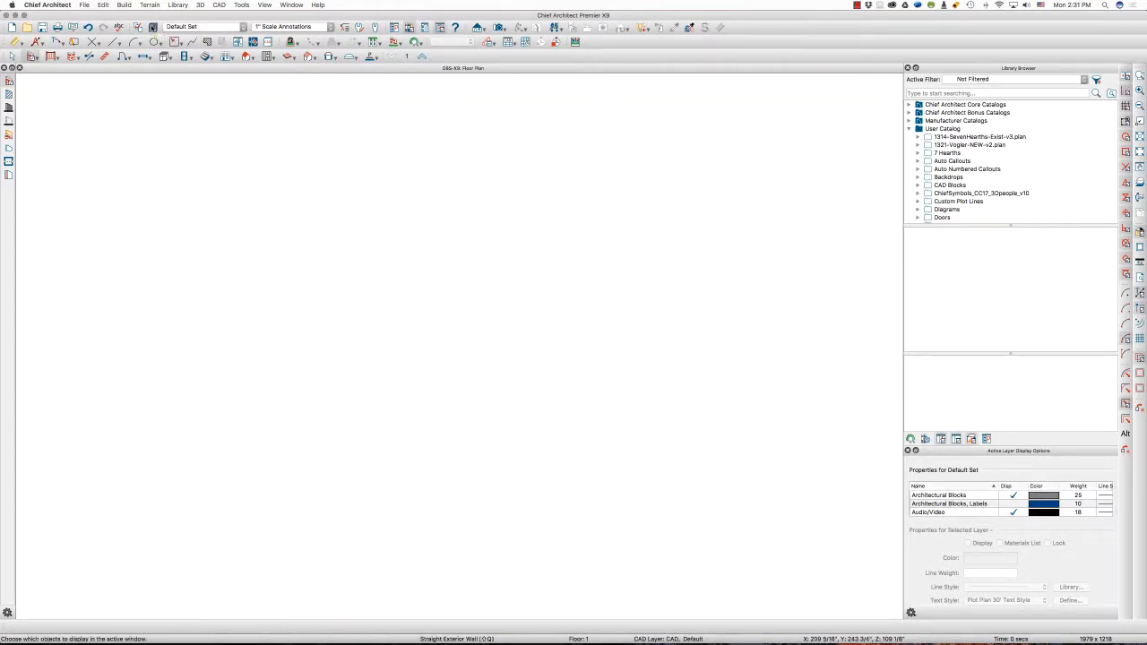
pyautogui.click(452, 163)
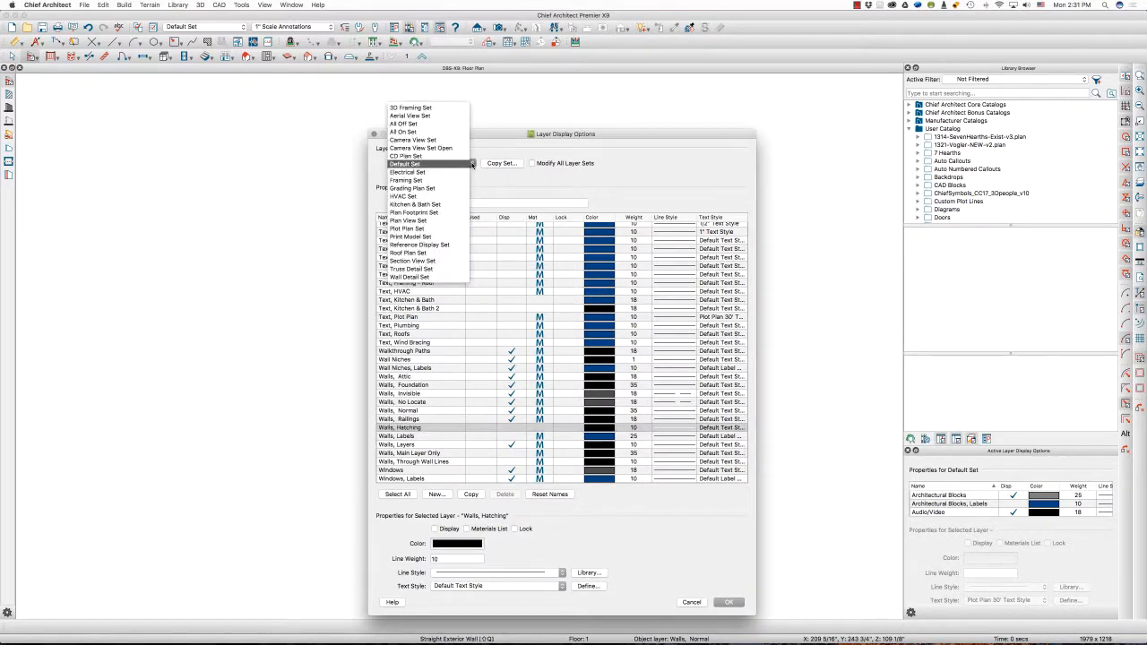
pyautogui.click(457, 158)
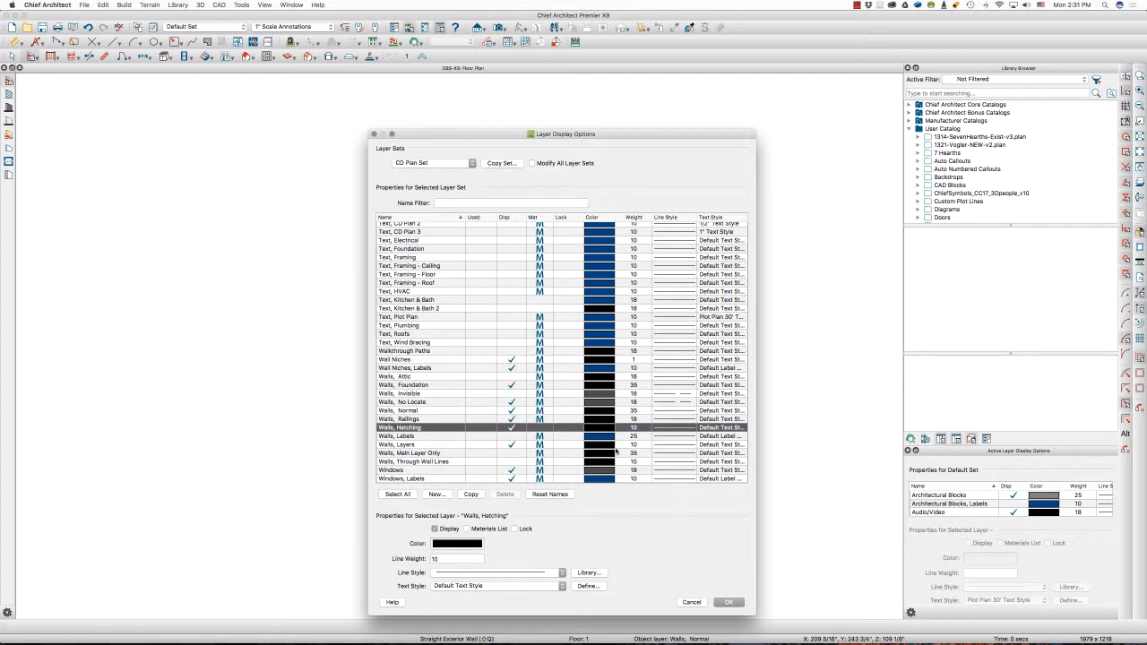
pyautogui.click(729, 603)
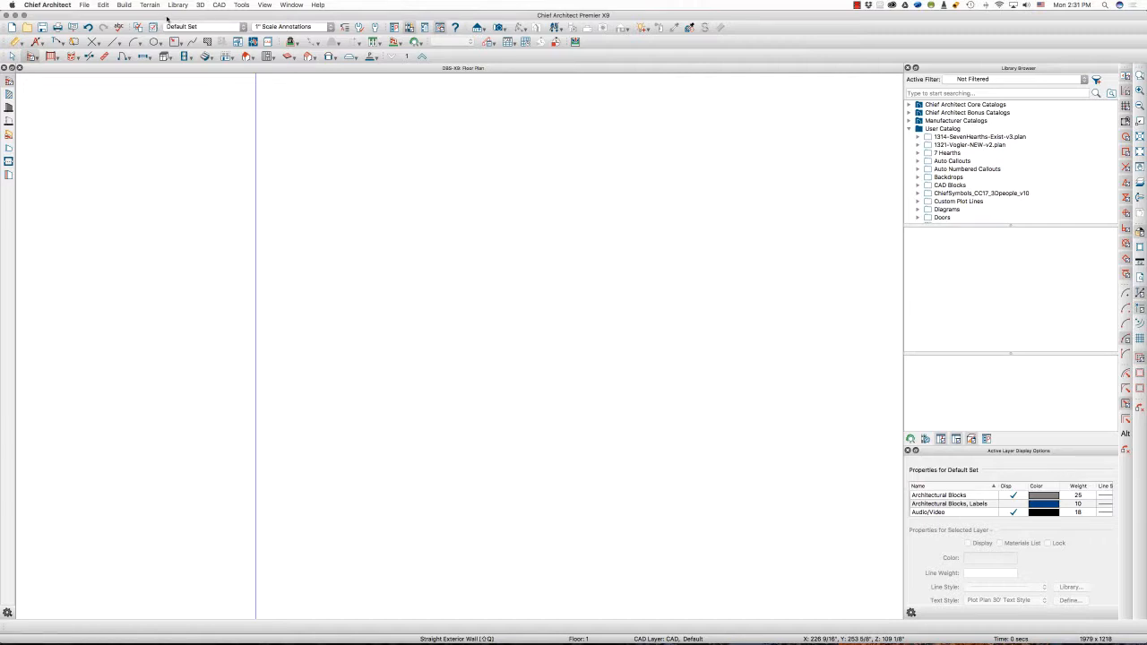
pyautogui.click(193, 26)
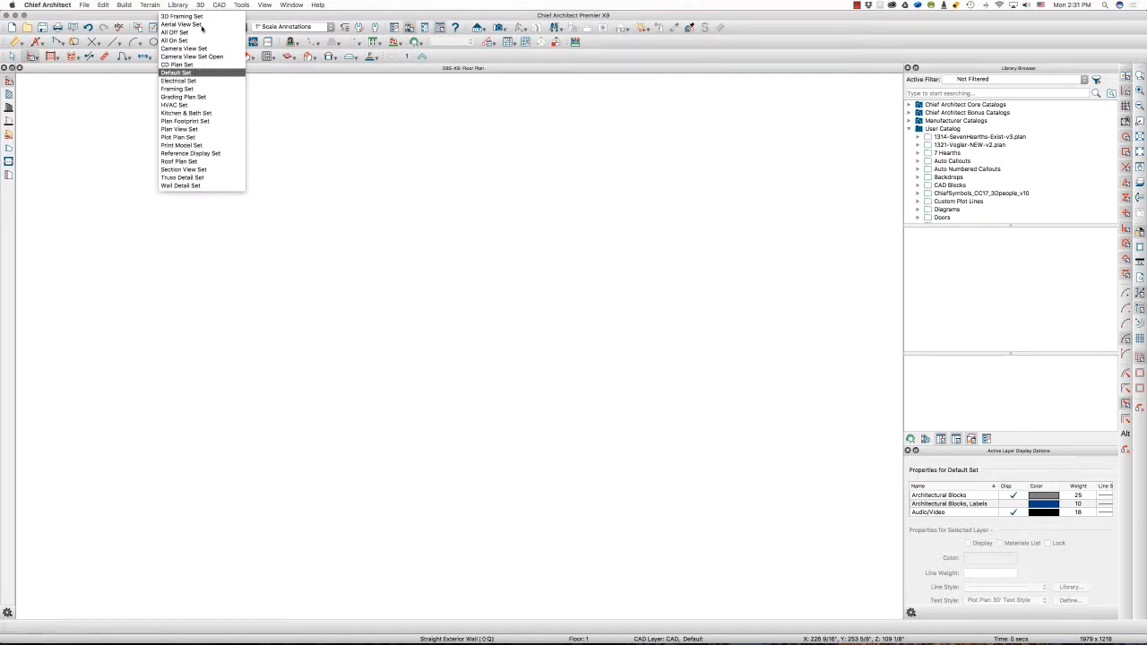
pyautogui.click(195, 72)
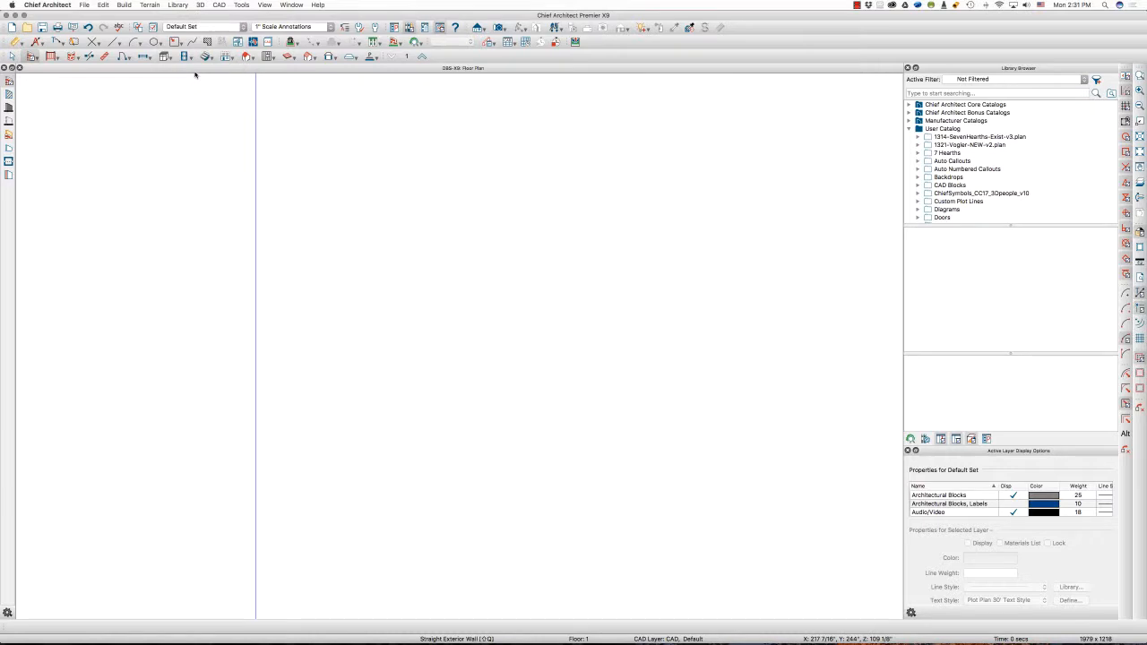
# Reopen the layer display options and show the layer properties of the Reference Display Set
pyautogui.click(152, 28)
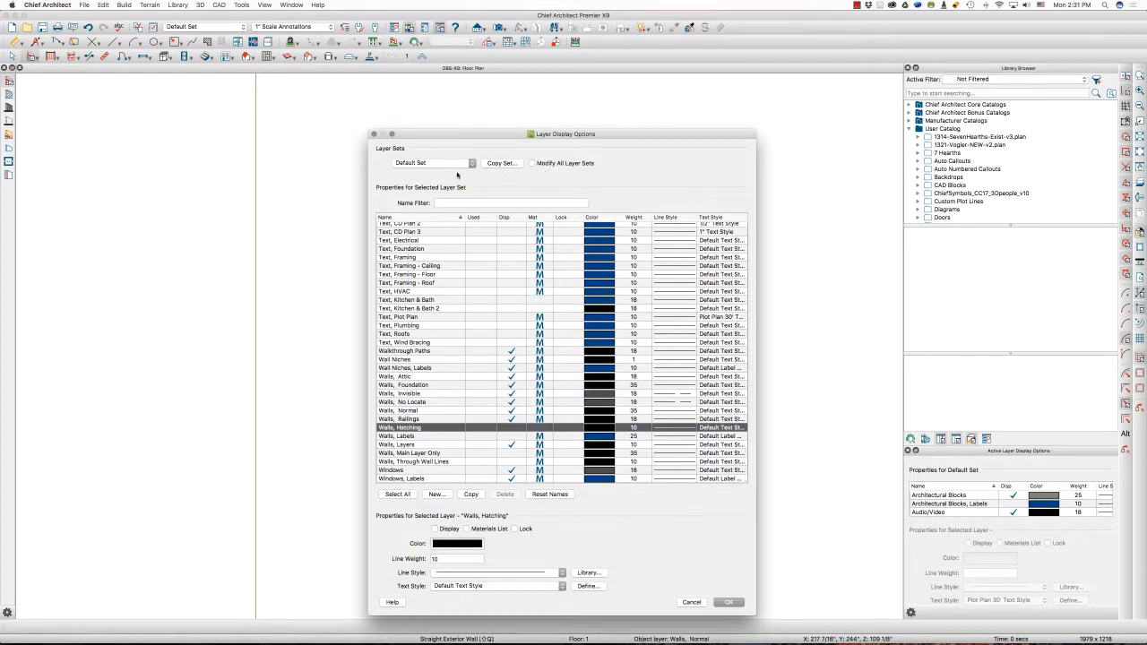
pyautogui.click(453, 163)
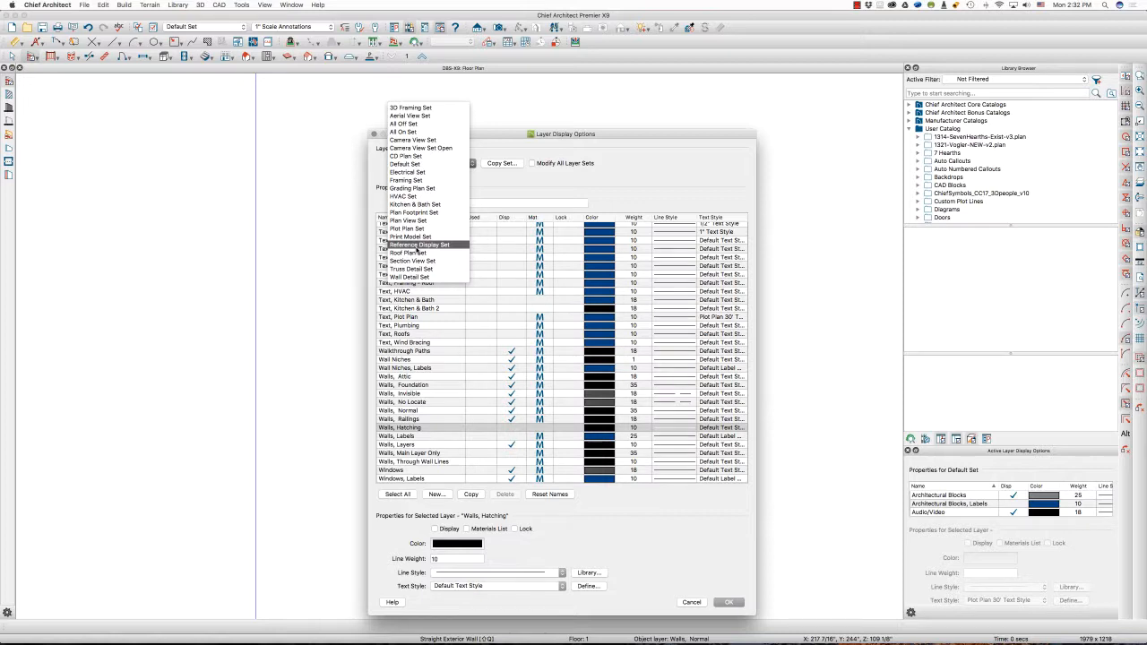
pyautogui.click(417, 246)
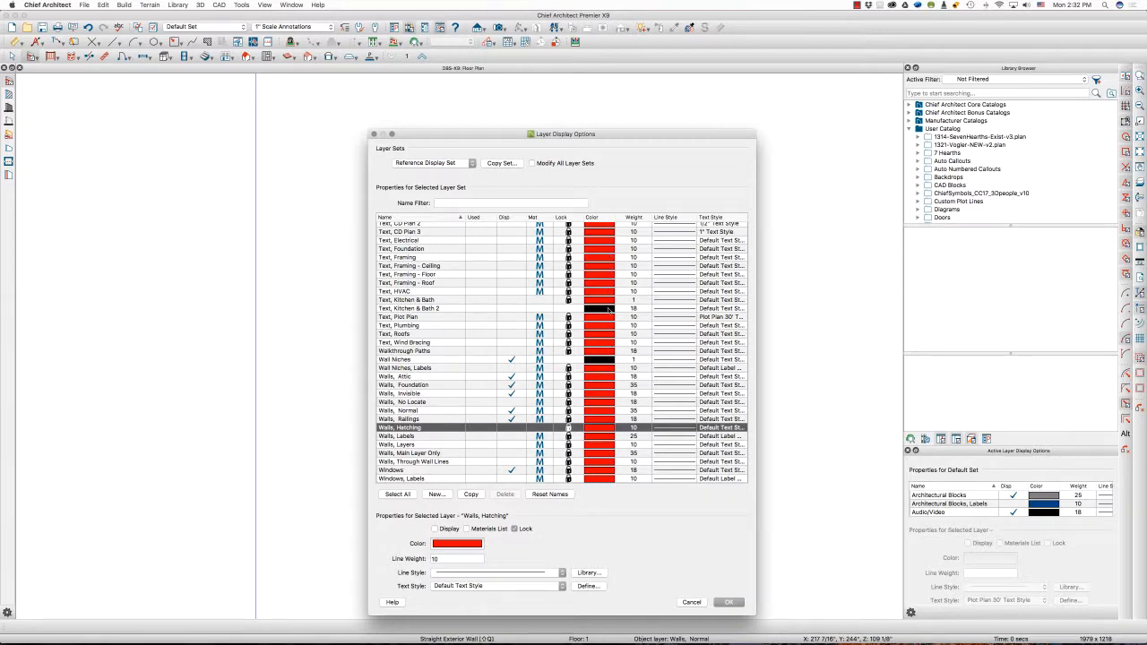
# Examine the colors, locks and display states of the layers in the Reference Display Set
pyautogui.scroll(6, 609, 309)
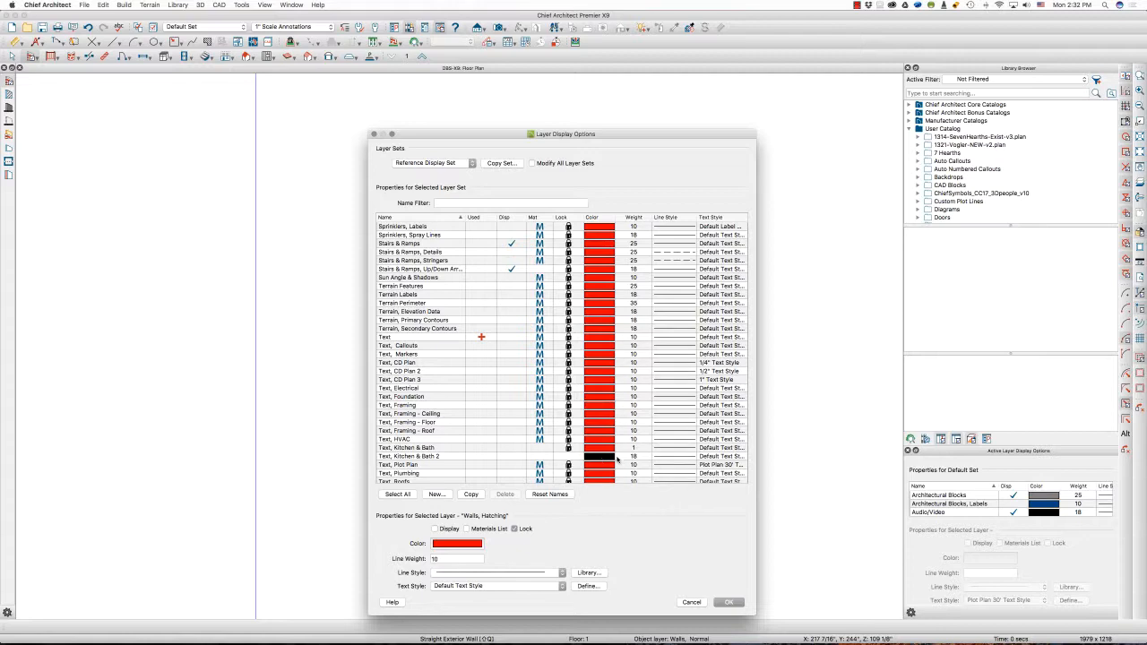
pyautogui.scroll(15, 593, 273)
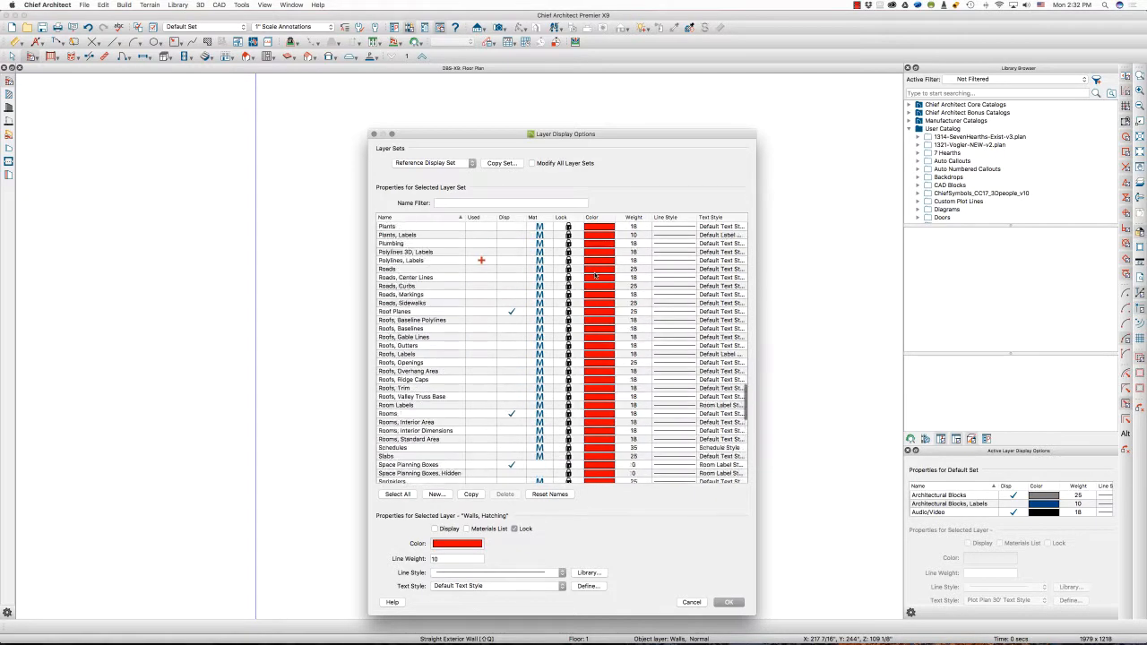
pyautogui.scroll(4, 594, 275)
pyautogui.scroll(-3, 595, 275)
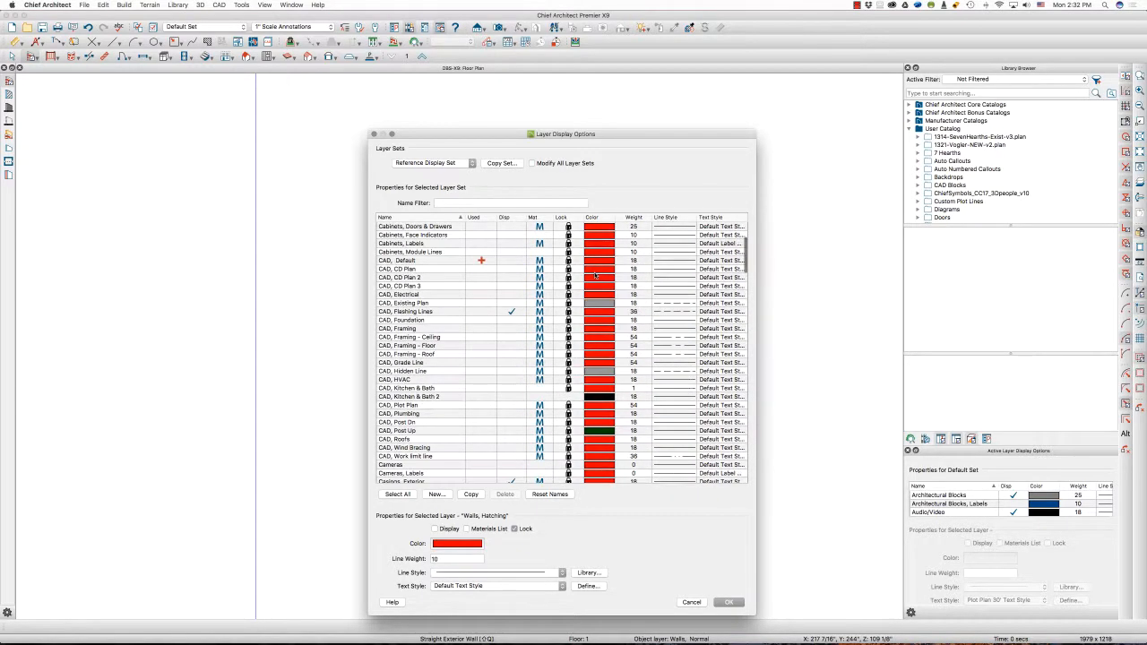
pyautogui.scroll(-20, 595, 275)
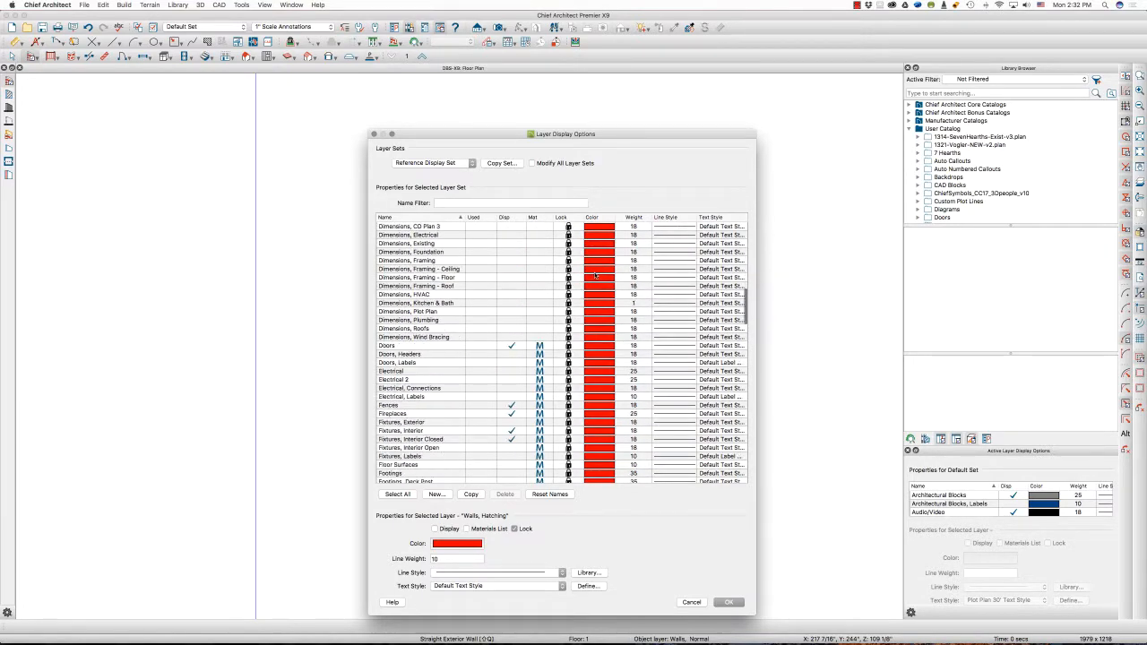
pyautogui.scroll(-15, 594, 275)
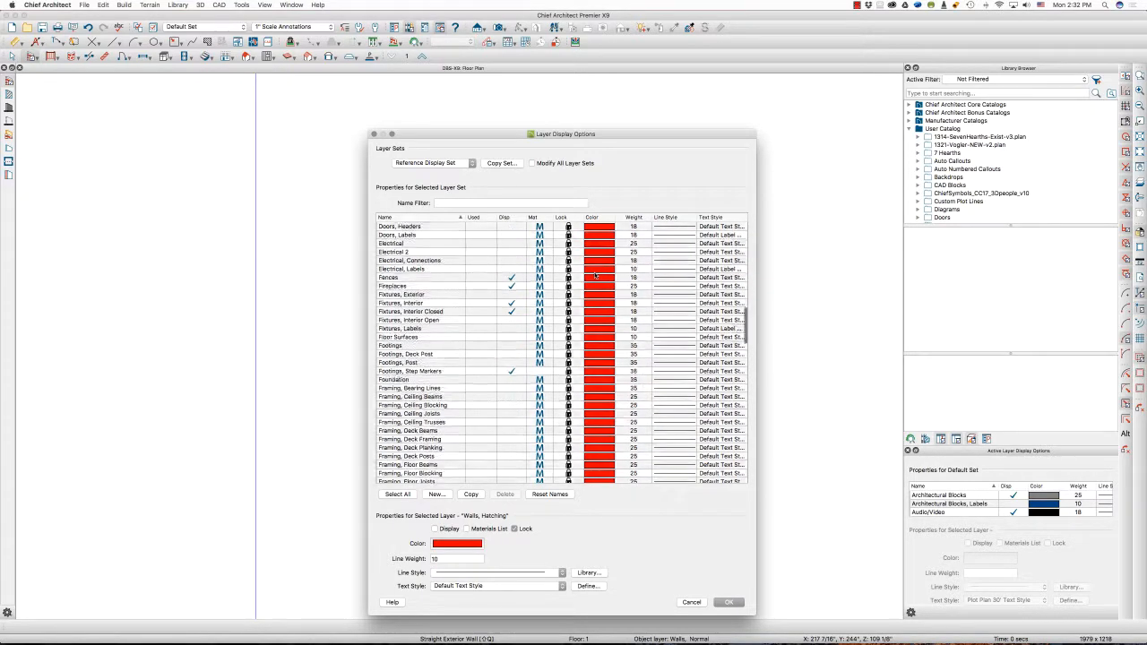
pyautogui.scroll(-15, 594, 275)
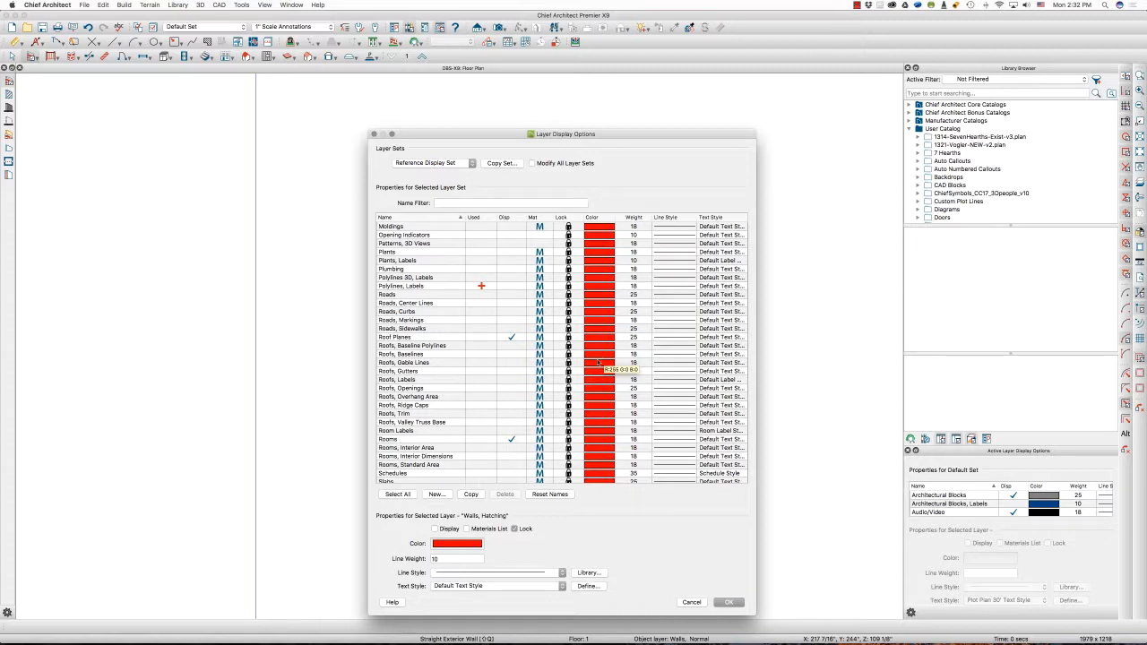
# Copy the CD Plan Set to a new layer set named "CD Plan Set 2"
pyautogui.click(426, 164)
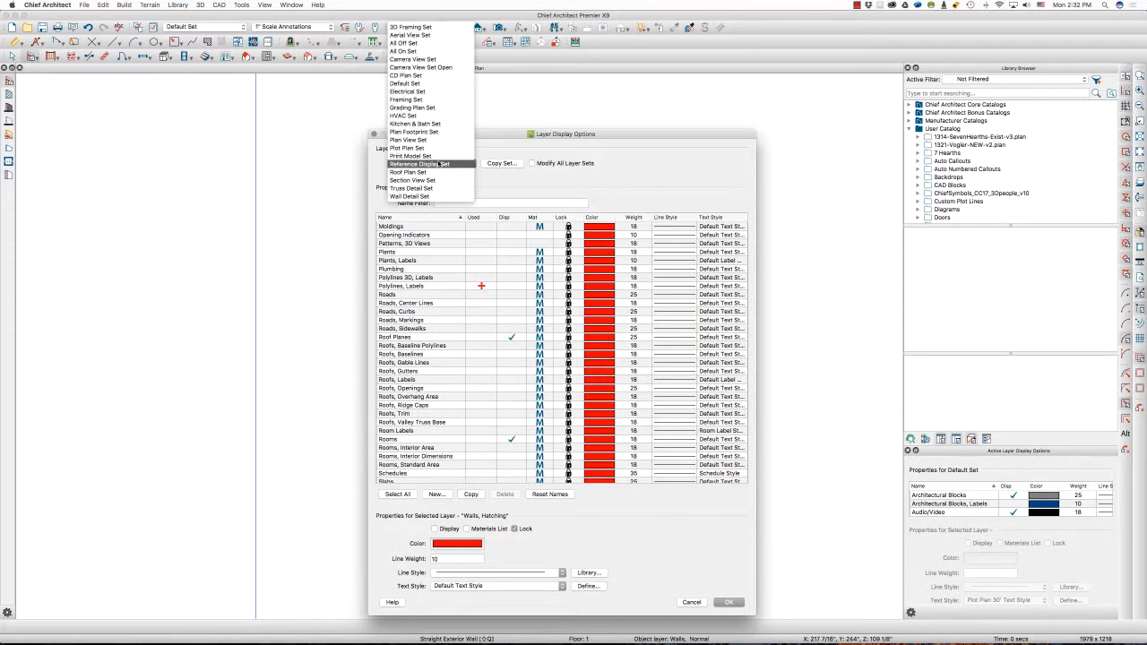
pyautogui.click(430, 76)
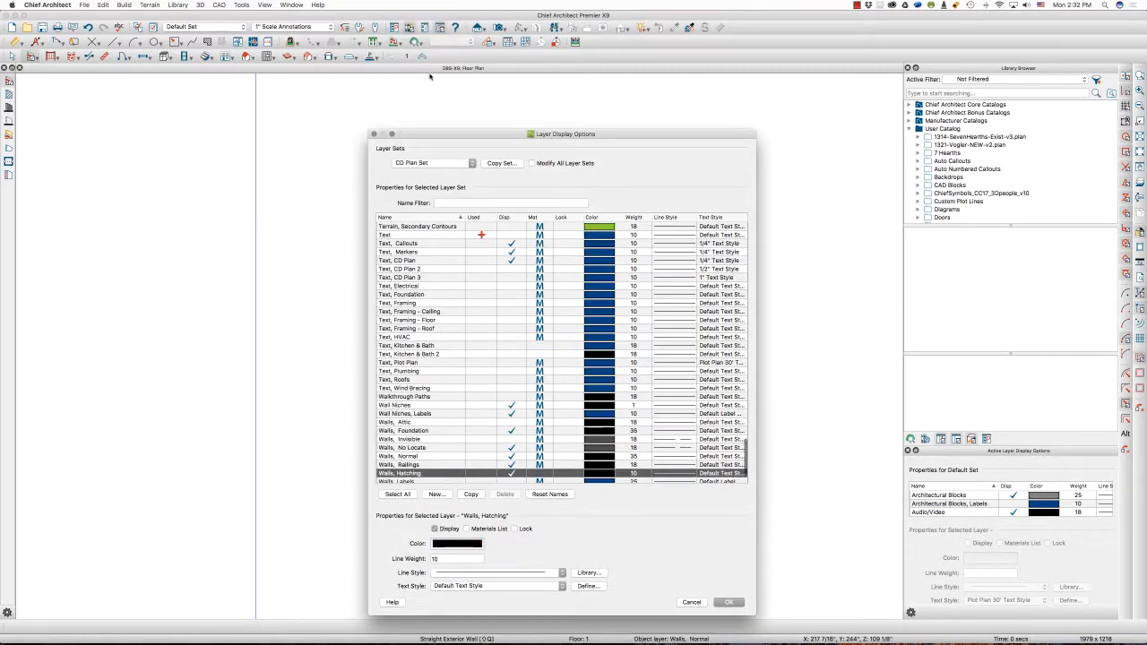
pyautogui.click(505, 164)
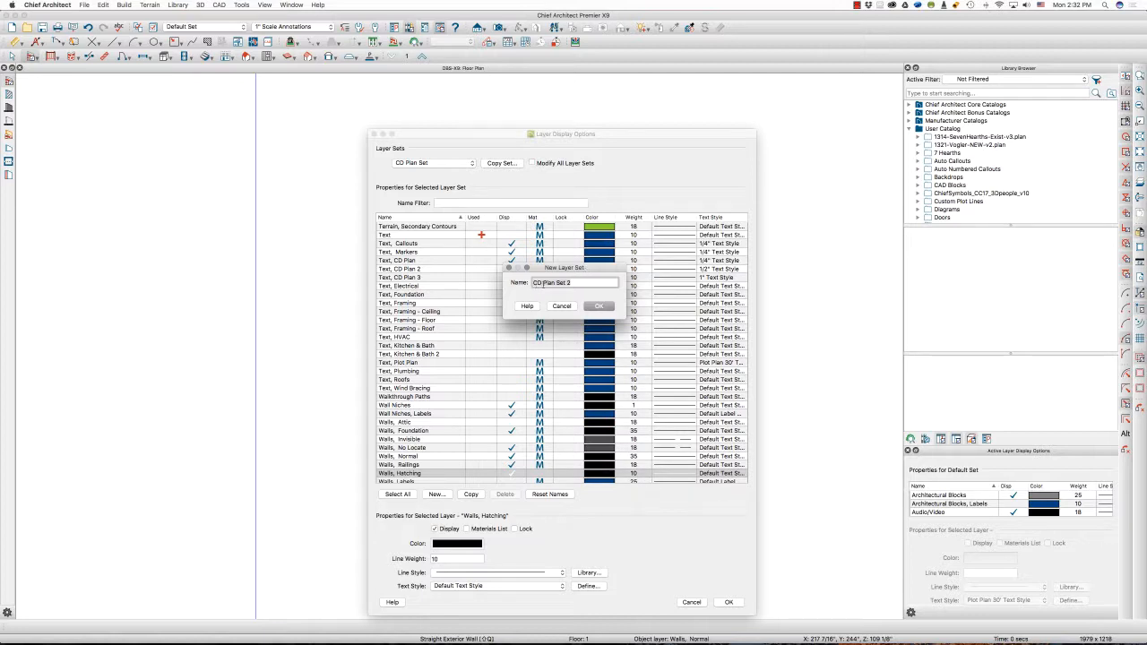
pyautogui.click(599, 306)
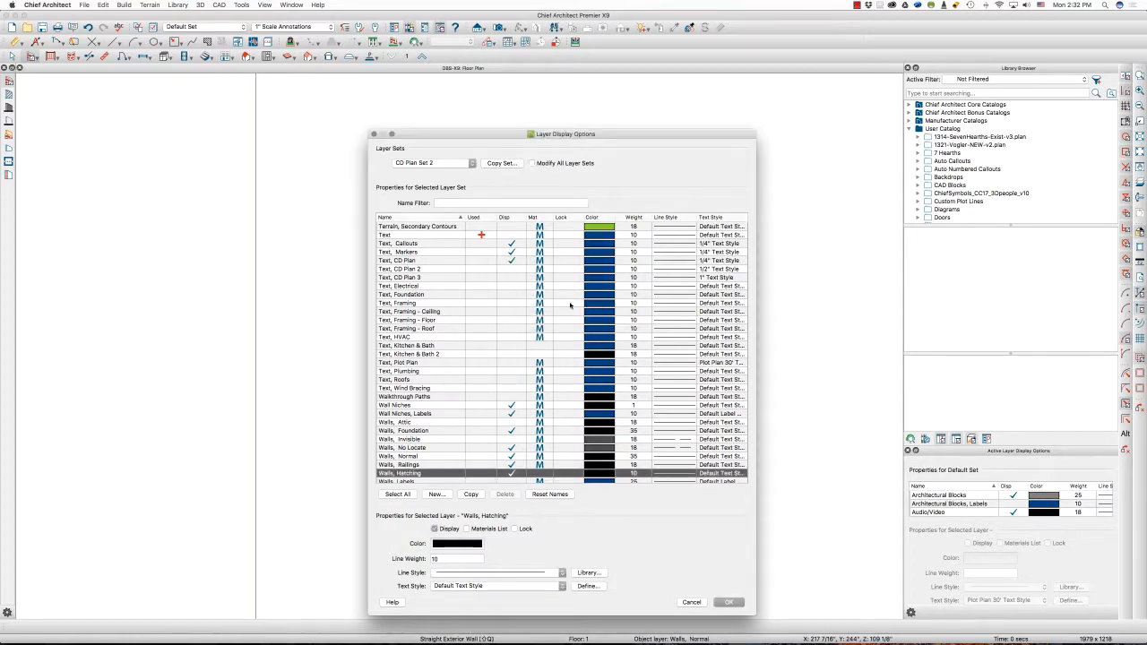
# In CD Plan Set 2, turn on "Cabinets, Labels" and display "CAD, CD Plan 2" instead of "CAD, CD Plan"
pyautogui.scroll(4, 458, 281)
pyautogui.scroll(20, 458, 281)
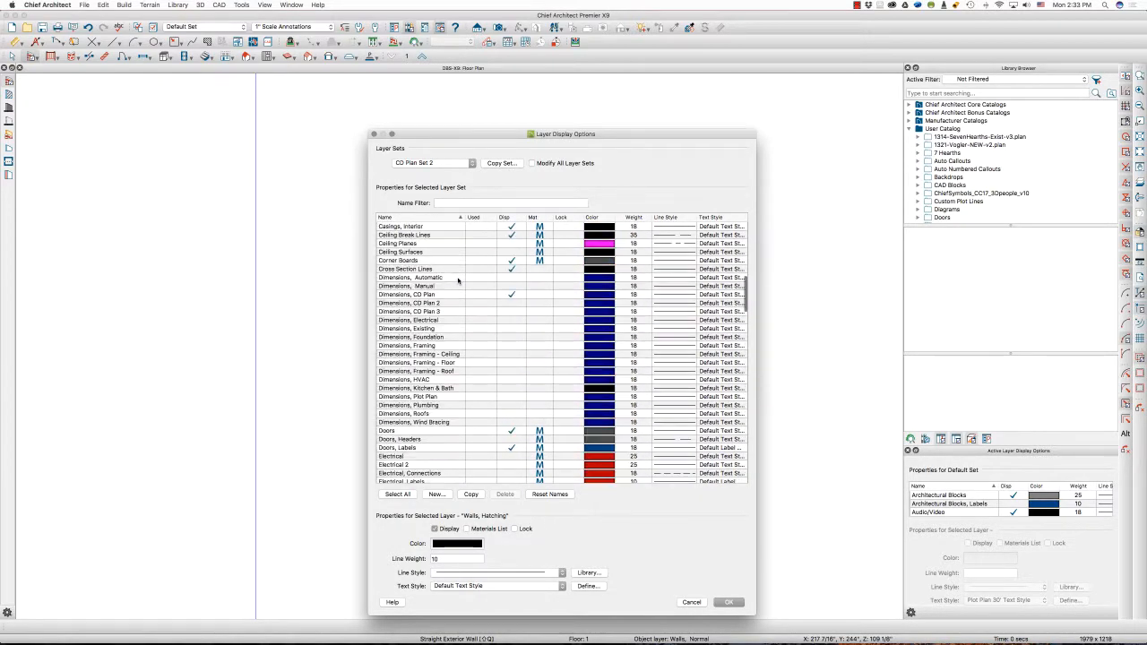
pyautogui.scroll(3, 458, 280)
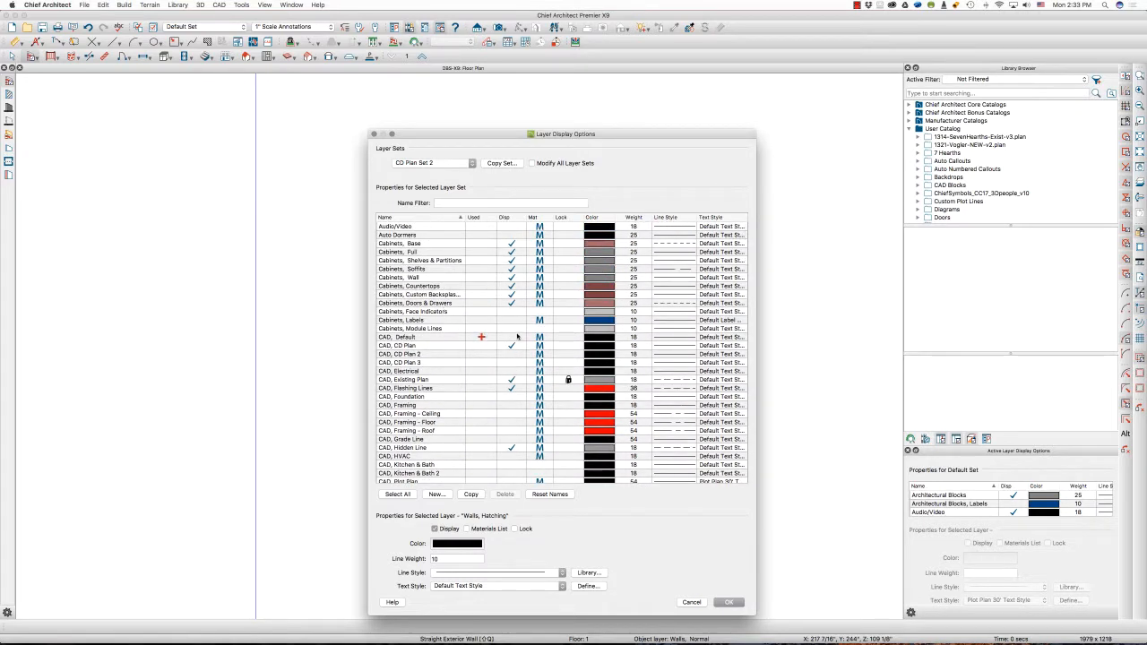
pyautogui.click(514, 320)
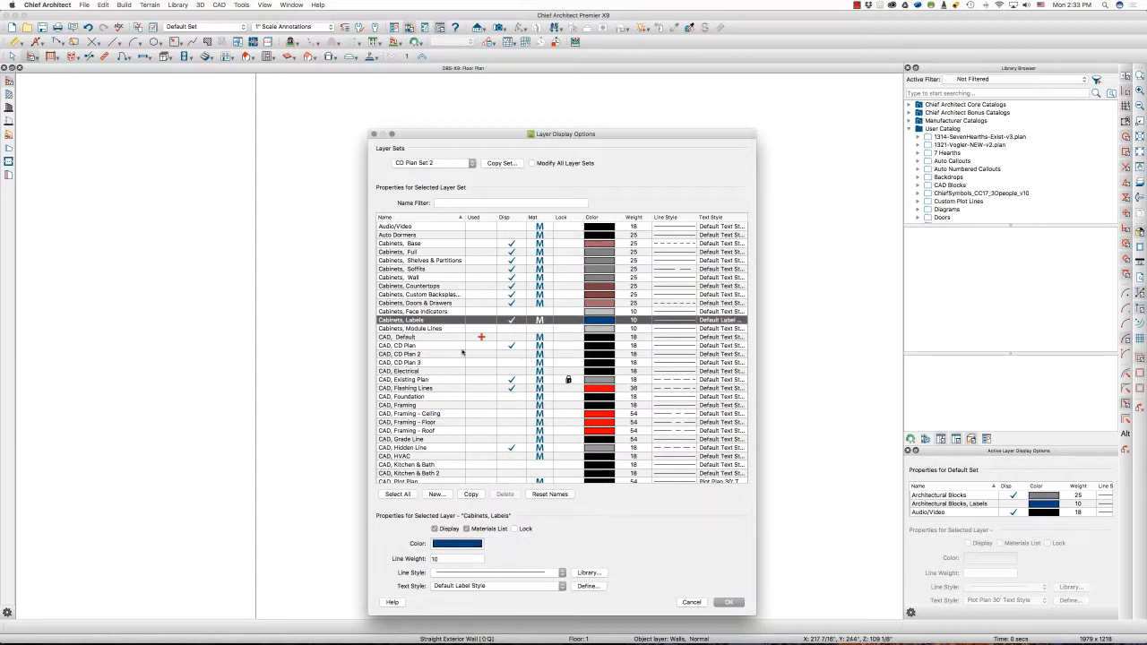
pyautogui.click(512, 345)
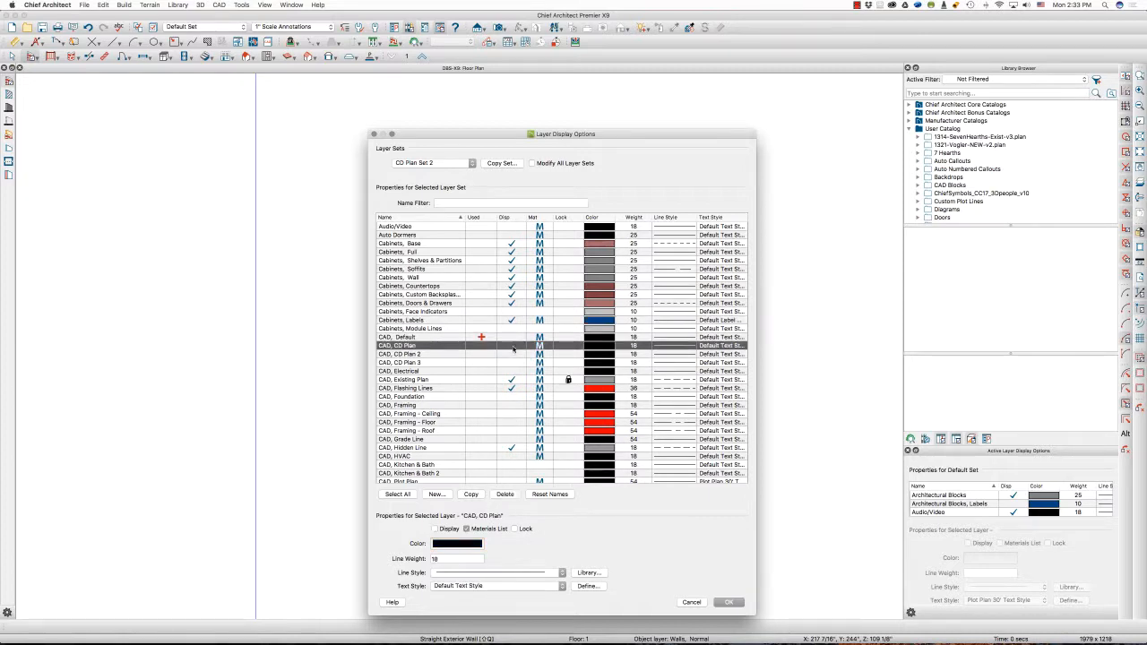
pyautogui.click(512, 354)
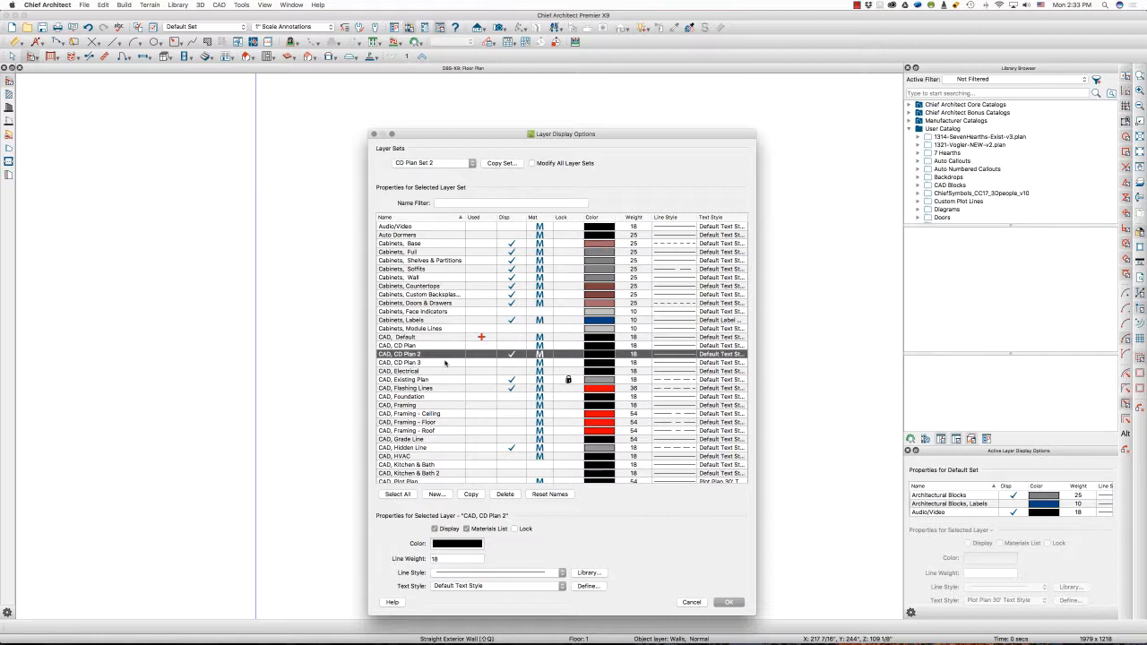
# Turn off the "Dimensions, CD Plan" layer and turn on "Dimensions, CD Plan 2" in CD Plan Set 2
pyautogui.scroll(-2, 445, 362)
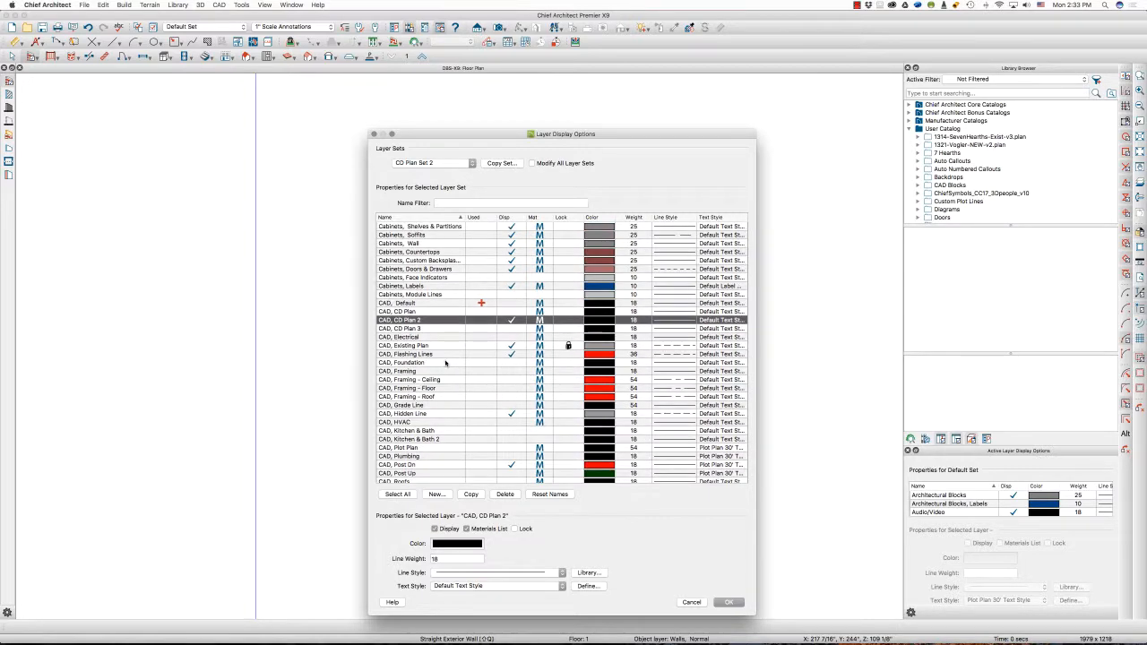
pyautogui.press('d')
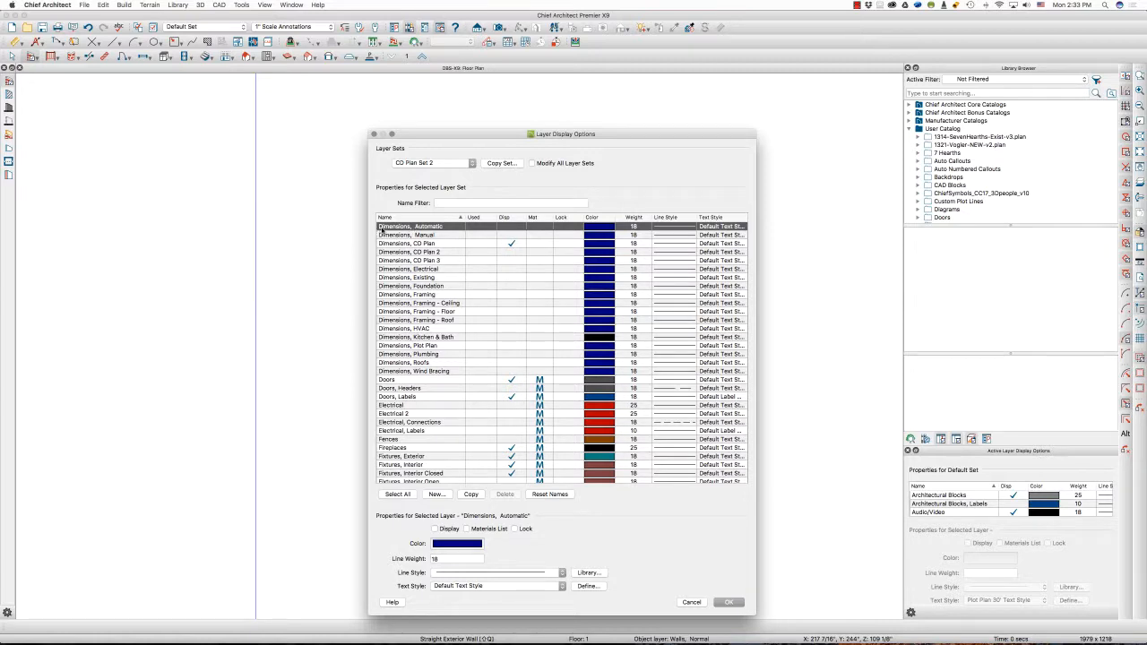
pyautogui.click(517, 245)
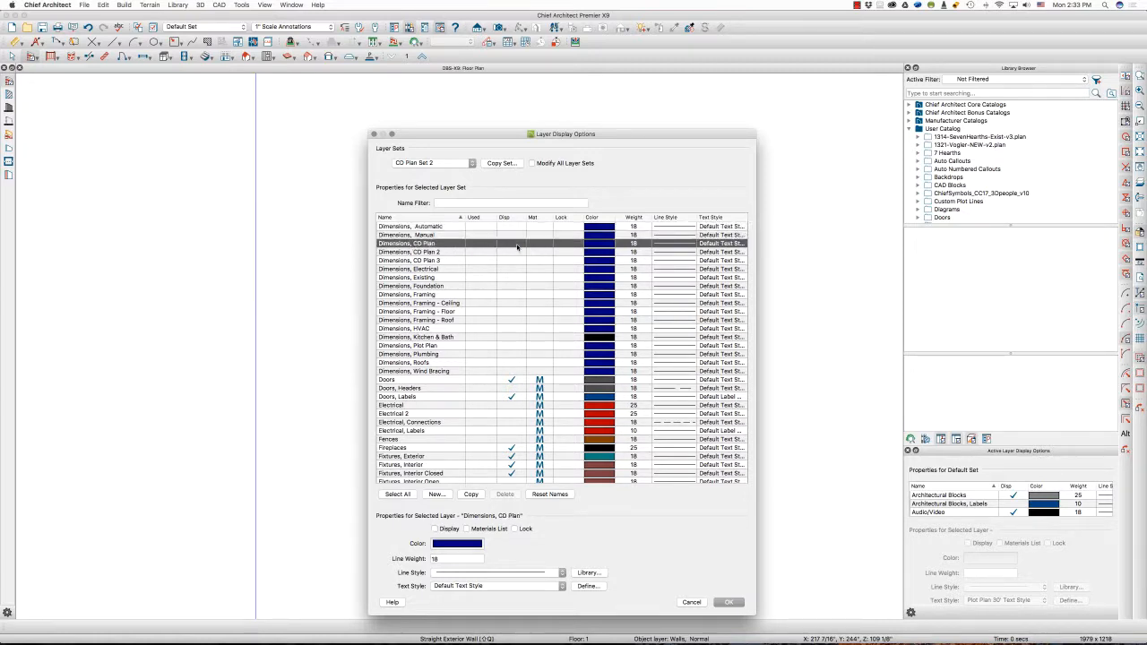
pyautogui.click(513, 254)
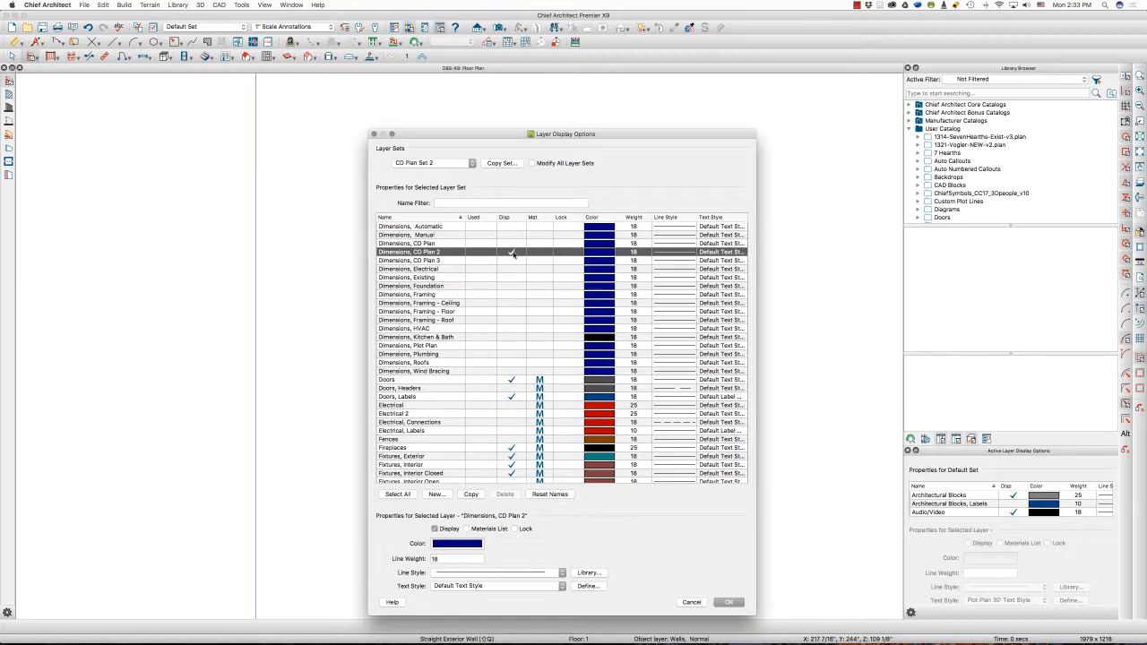
# Turn off the "Text, CD Plan" layer and turn on "Text, CD Plan 2" in CD Plan Set 2
pyautogui.press('t')
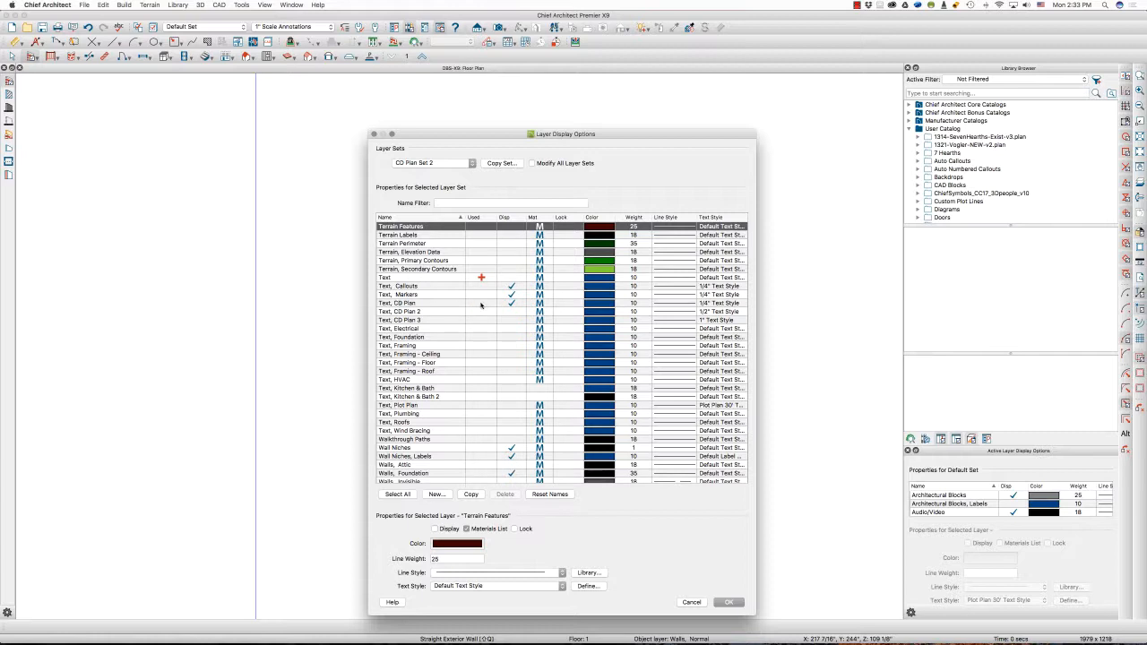
pyautogui.click(509, 305)
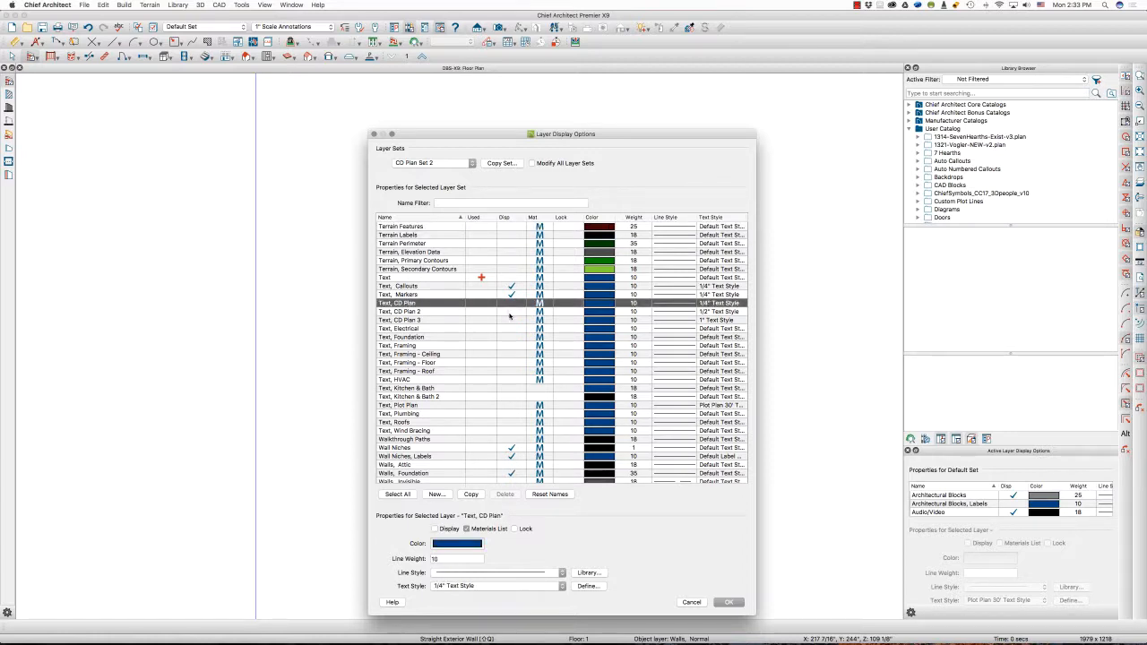
pyautogui.click(509, 313)
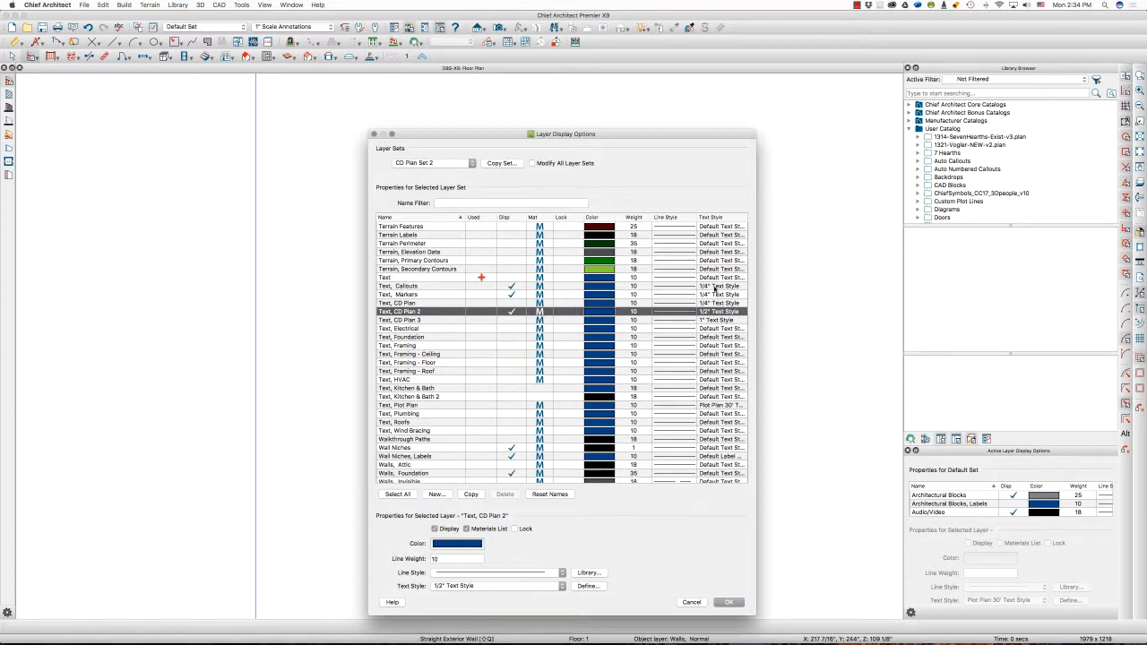
# Assign the 1/2" Text Style to the "Text, Callouts" and "Text, Markers" layers together
pyautogui.click(419, 287)
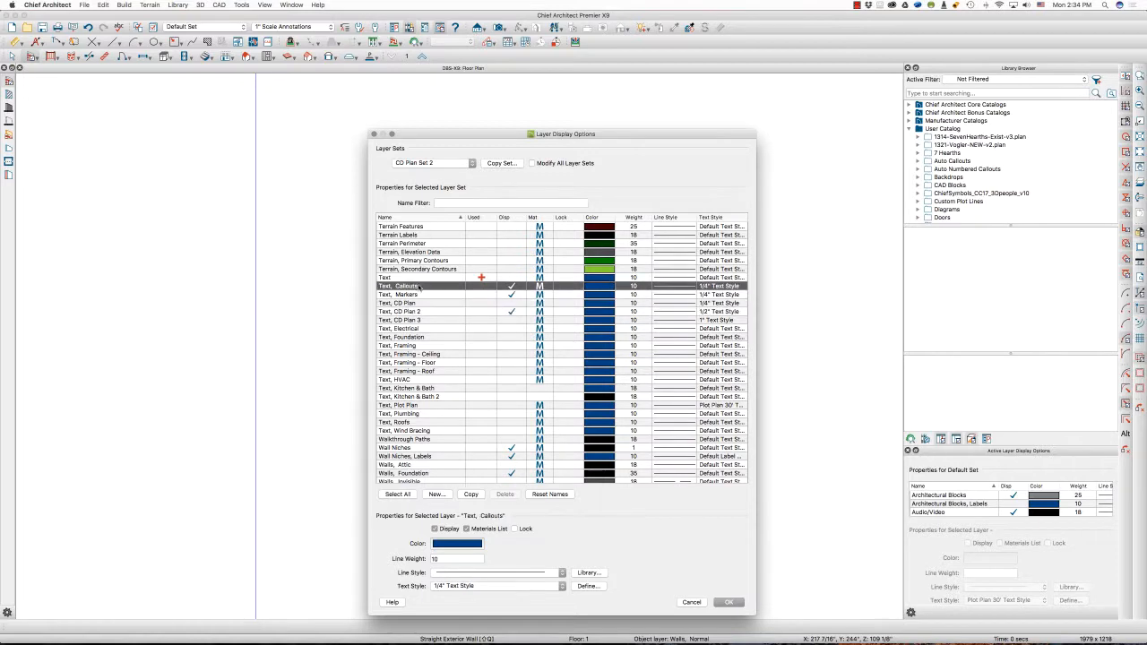
pyautogui.keyDown('shift'); pyautogui.click(418, 296); pyautogui.keyUp('shift')
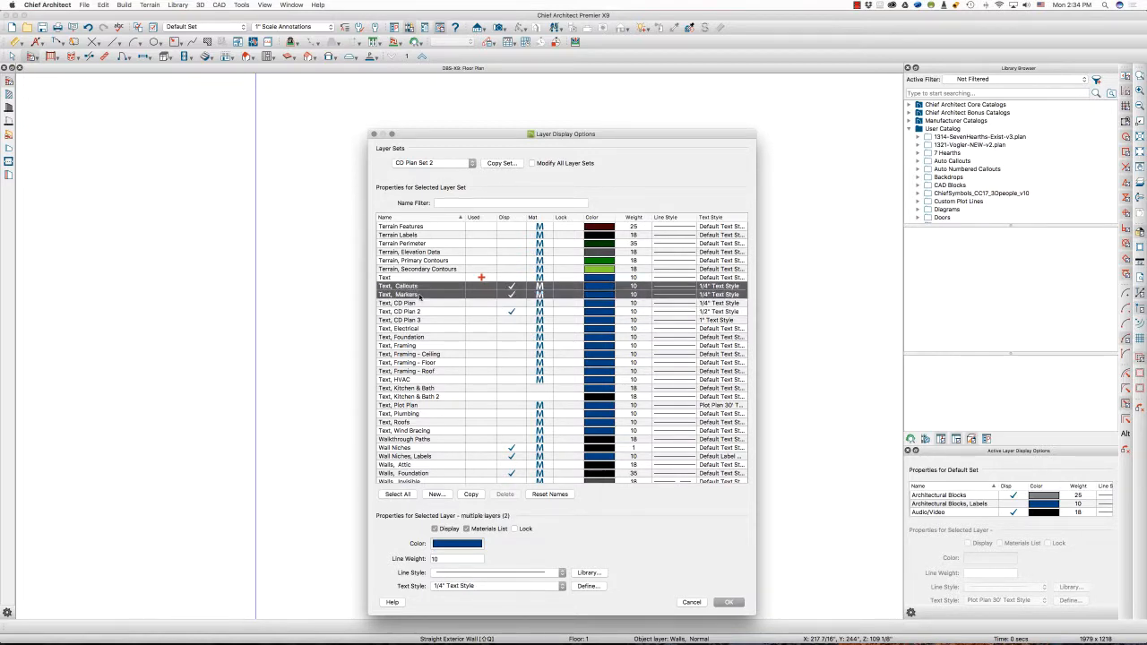
pyautogui.click(454, 587)
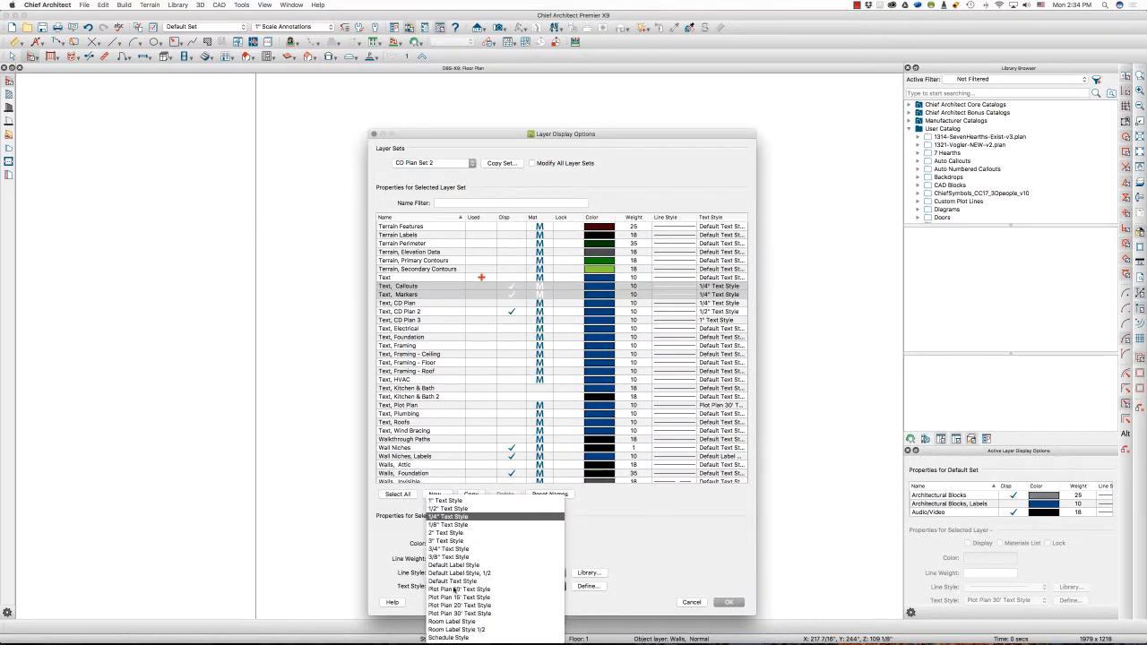
pyautogui.click(458, 509)
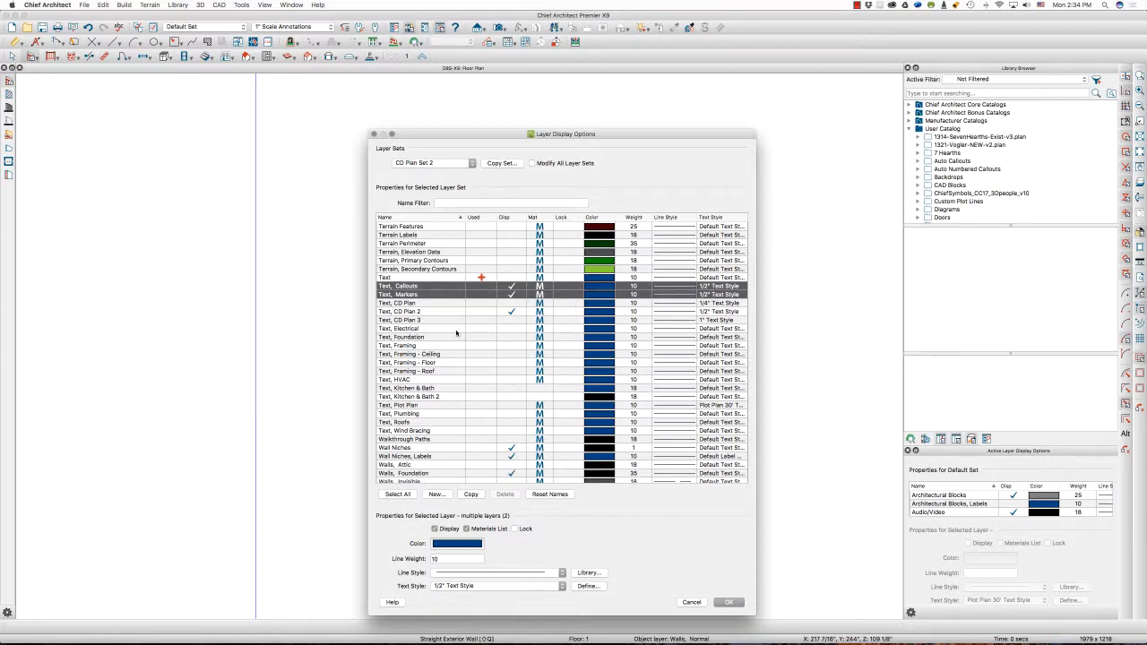
# Set the text style of the "Windows, Labels" layer to "Default Label Style, 1/2"
pyautogui.scroll(-4, 455, 337)
pyautogui.scroll(-1, 454, 338)
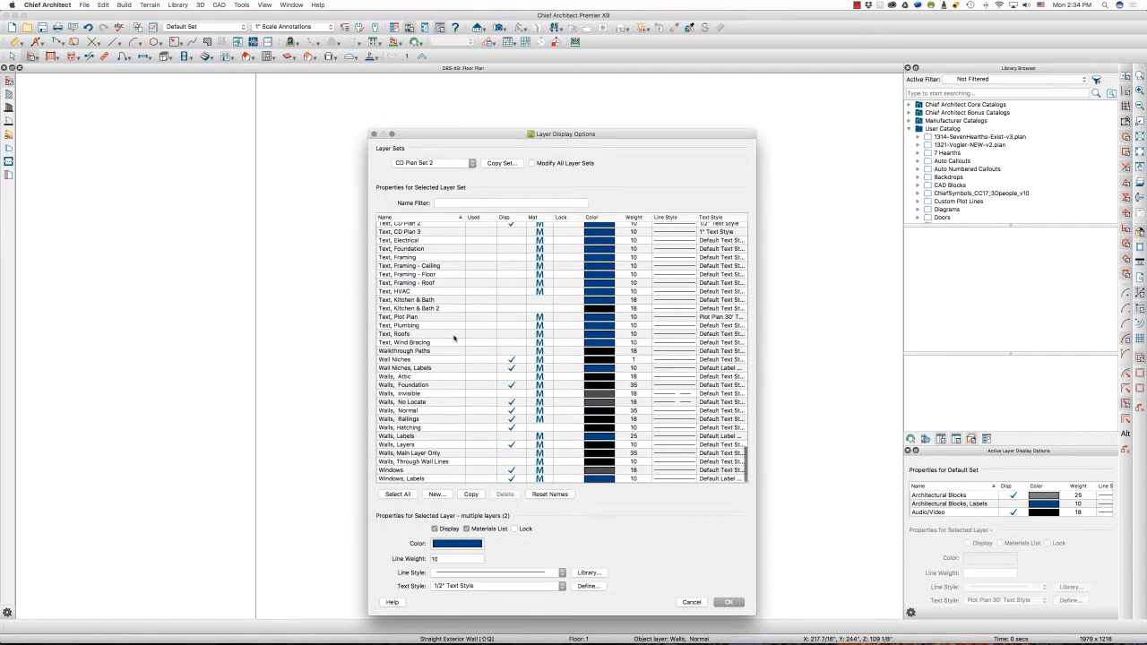
pyautogui.click(430, 479)
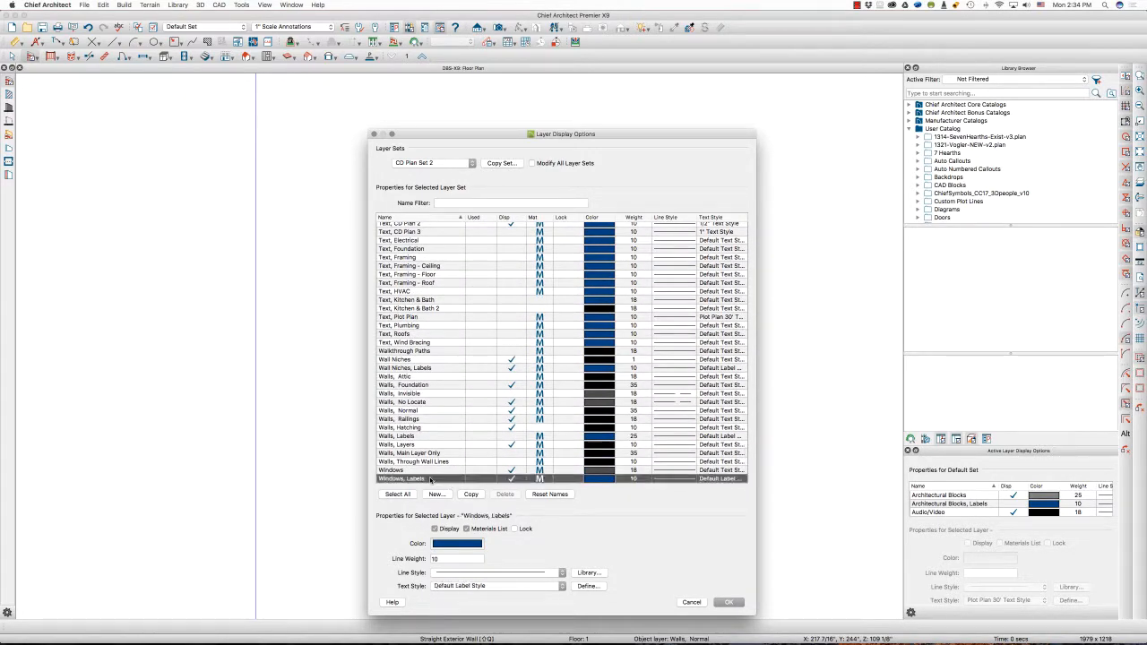
pyautogui.click(455, 587)
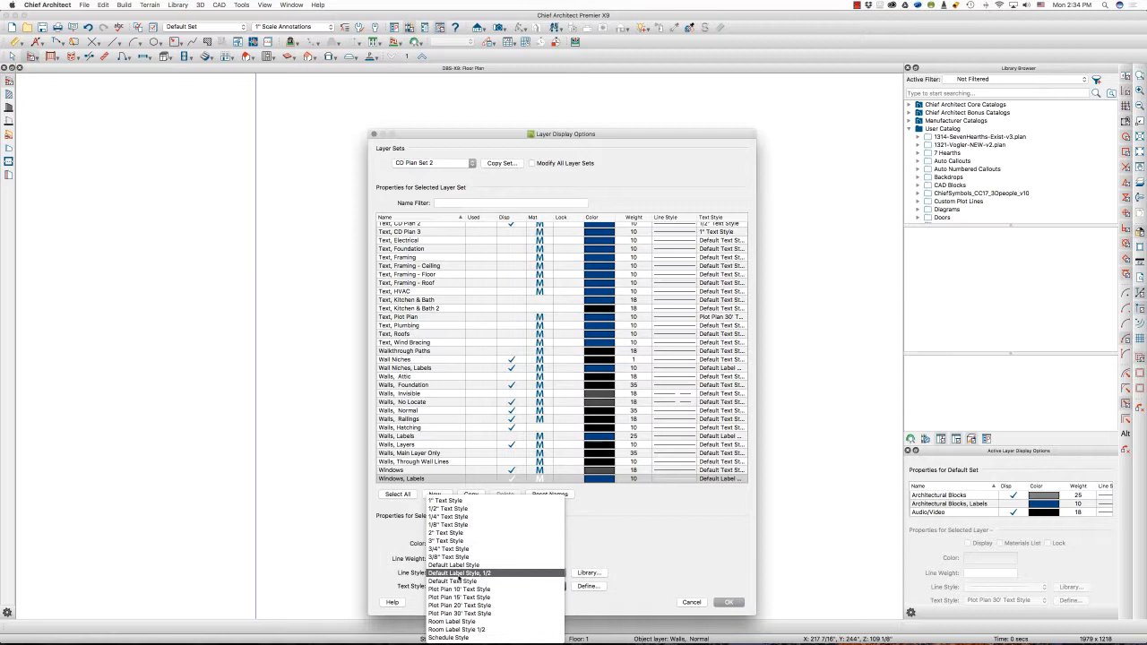
pyautogui.click(458, 573)
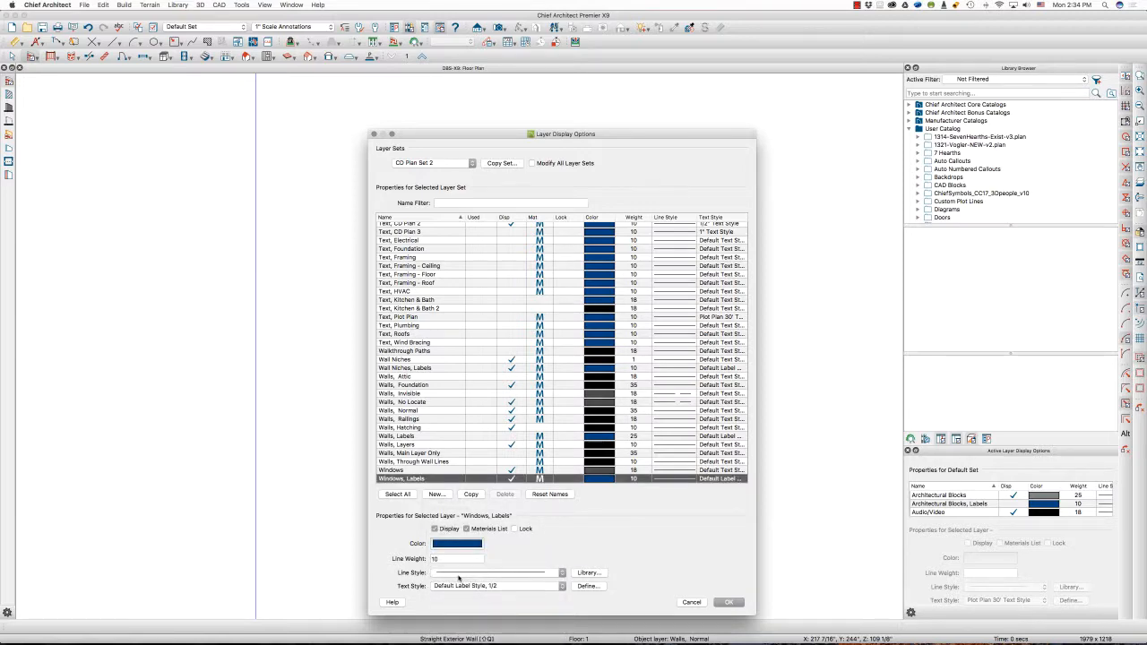
# Set the text style of the "Doors, Labels" layer to "Default Label Style, 1/2"
pyautogui.scroll(15, 437, 453)
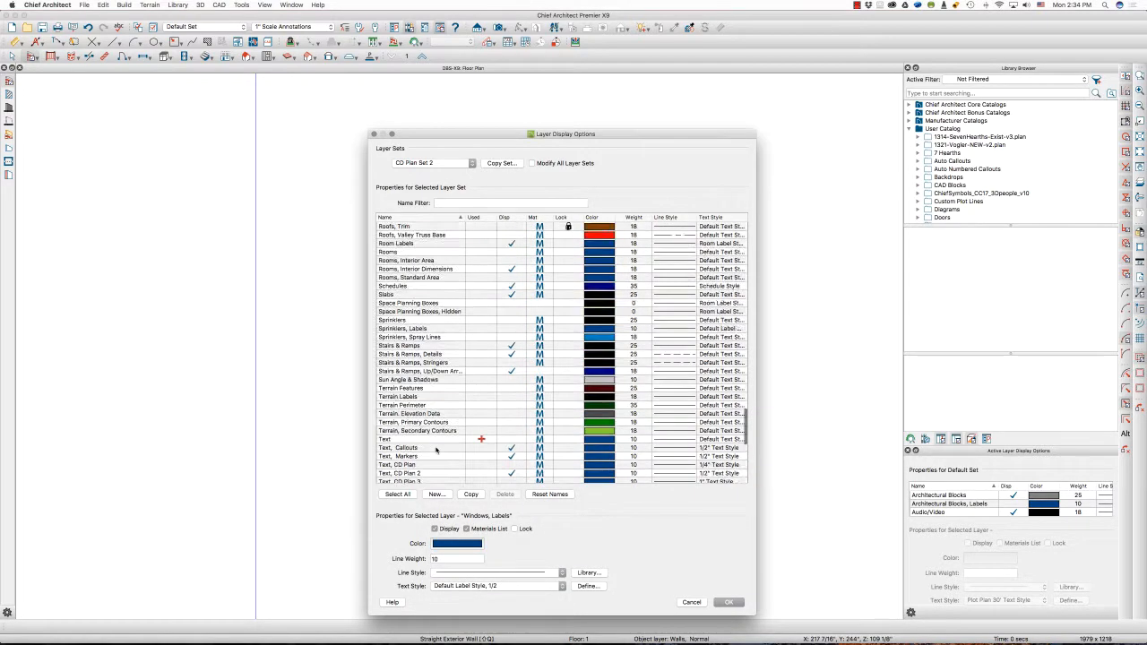
pyautogui.click(427, 414)
pyautogui.scroll(10, 427, 418)
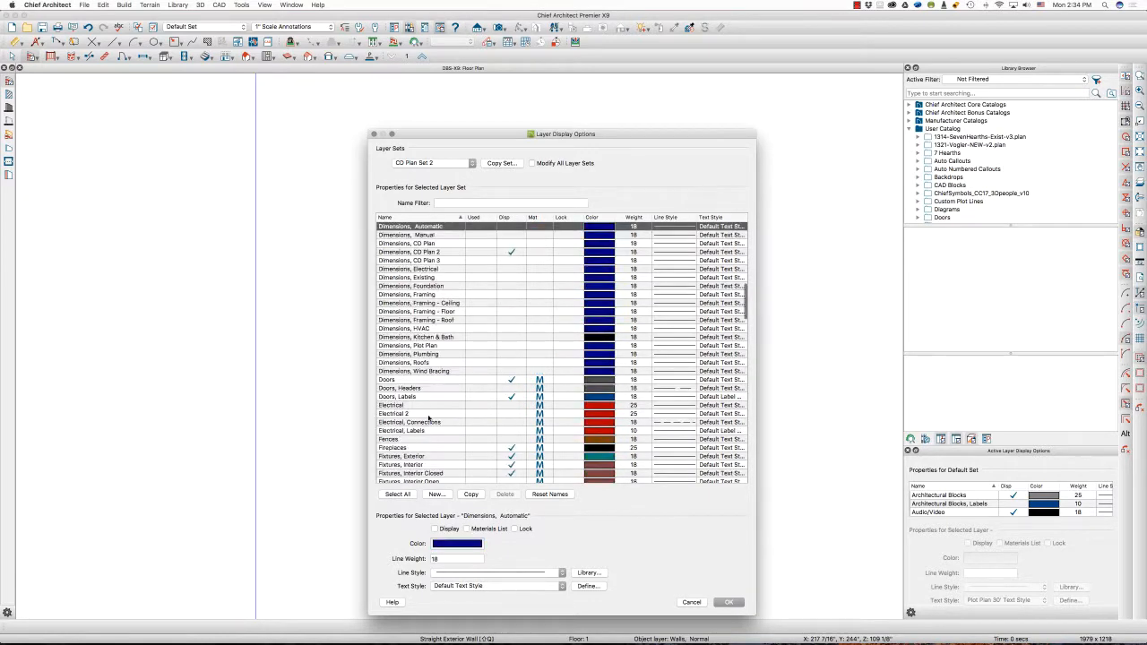
pyautogui.click(424, 396)
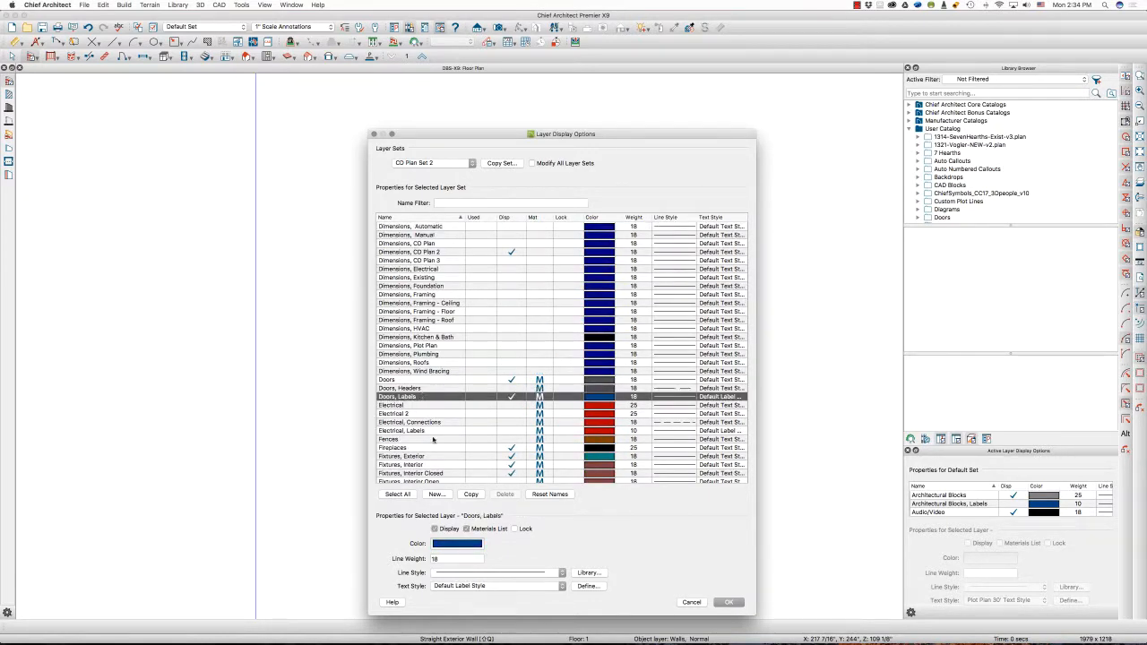
pyautogui.click(452, 585)
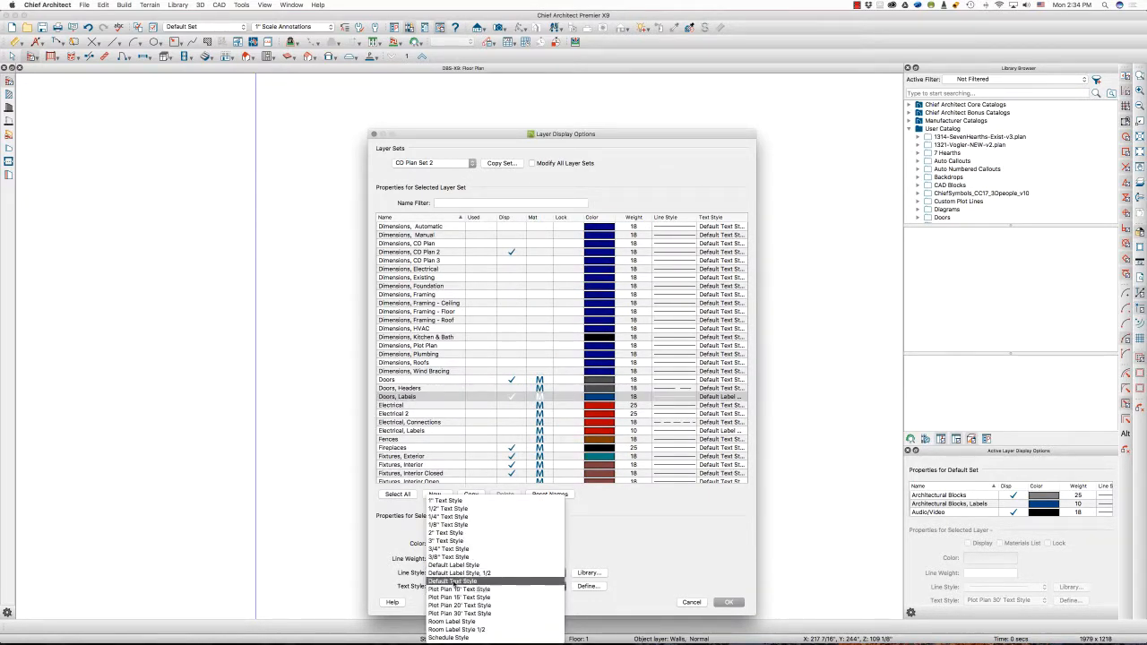
pyautogui.click(459, 574)
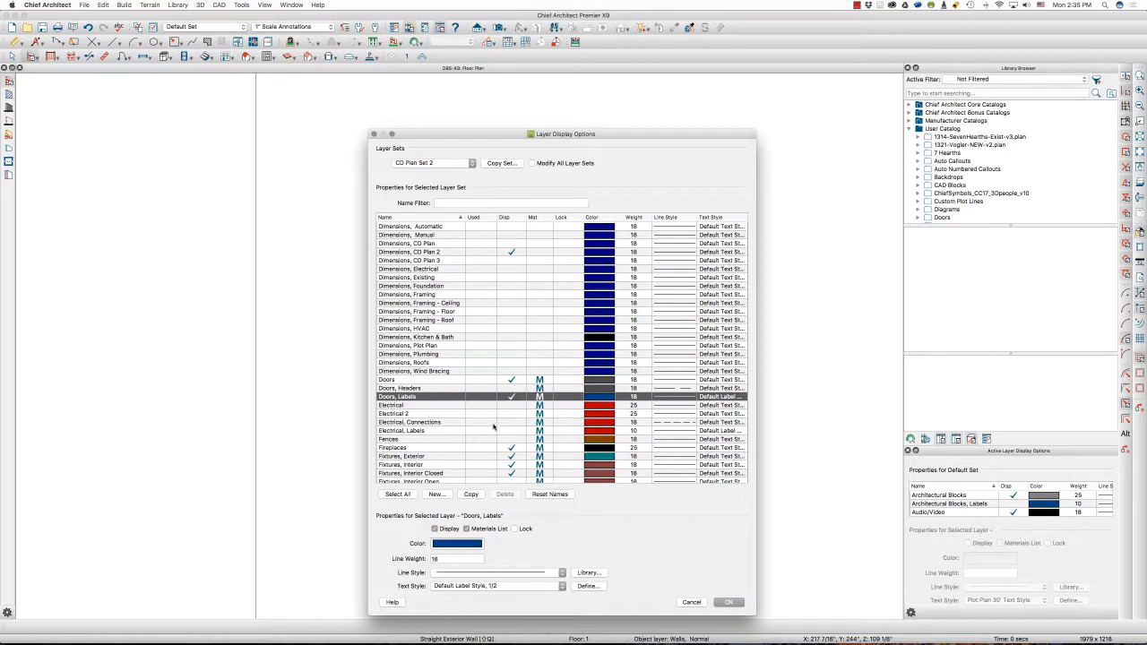
# Check the remaining layers of CD Plan Set 2 down to the window labels and accept the layer display changes
pyautogui.scroll(-3, 478, 436)
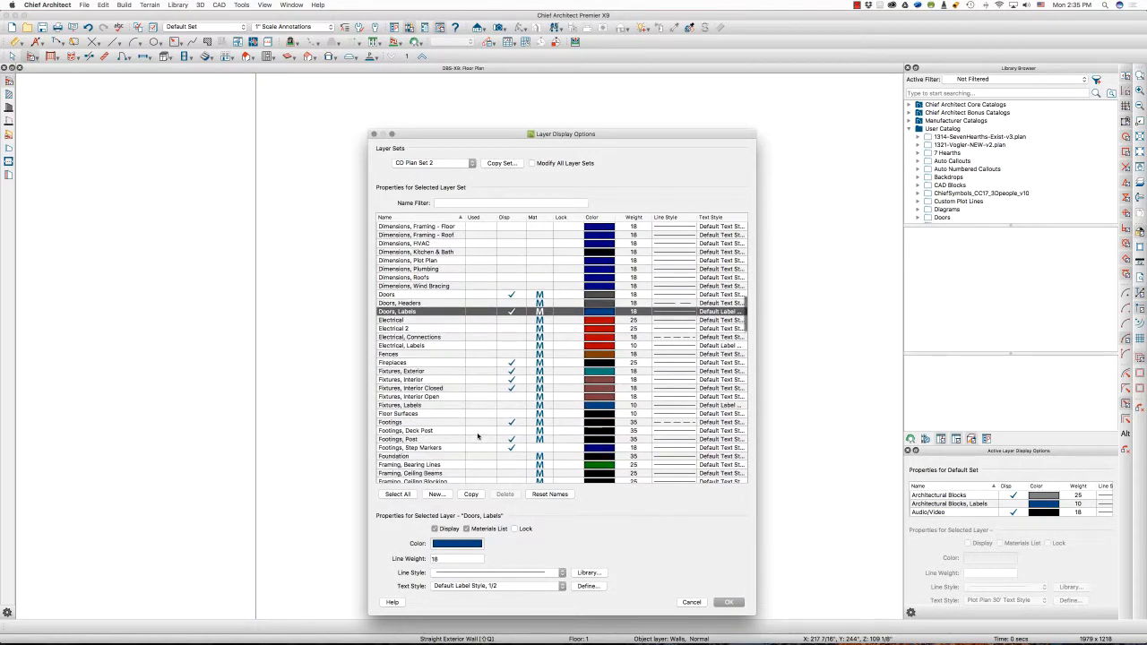
pyautogui.scroll(-3, 477, 437)
pyautogui.scroll(-3, 477, 437)
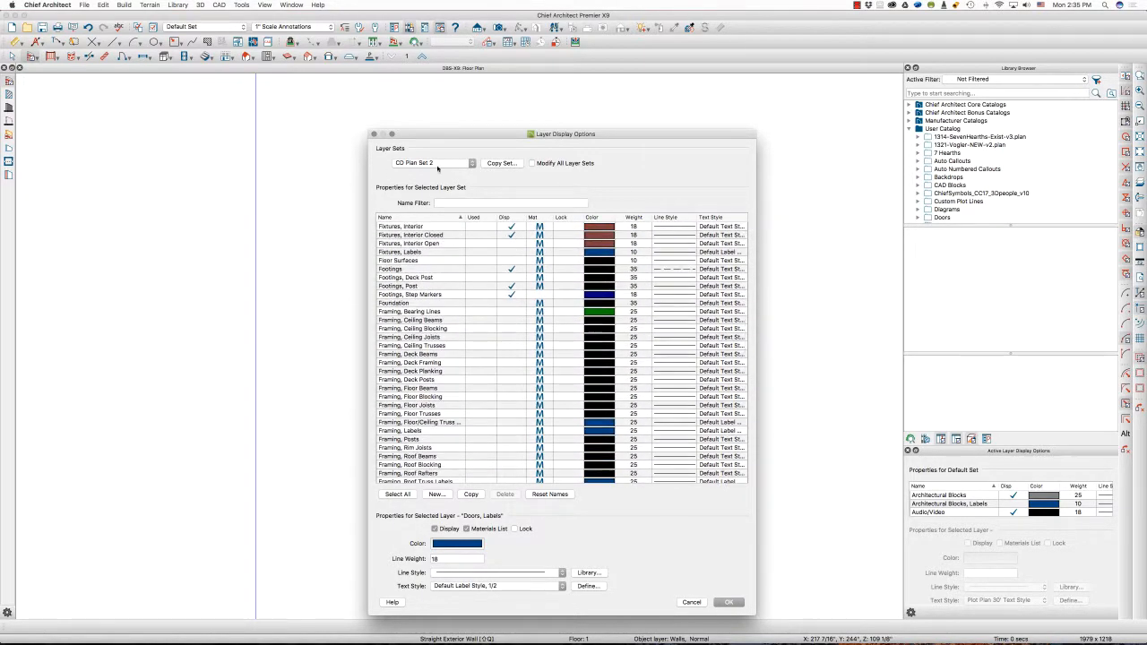
pyautogui.scroll(-10, 473, 395)
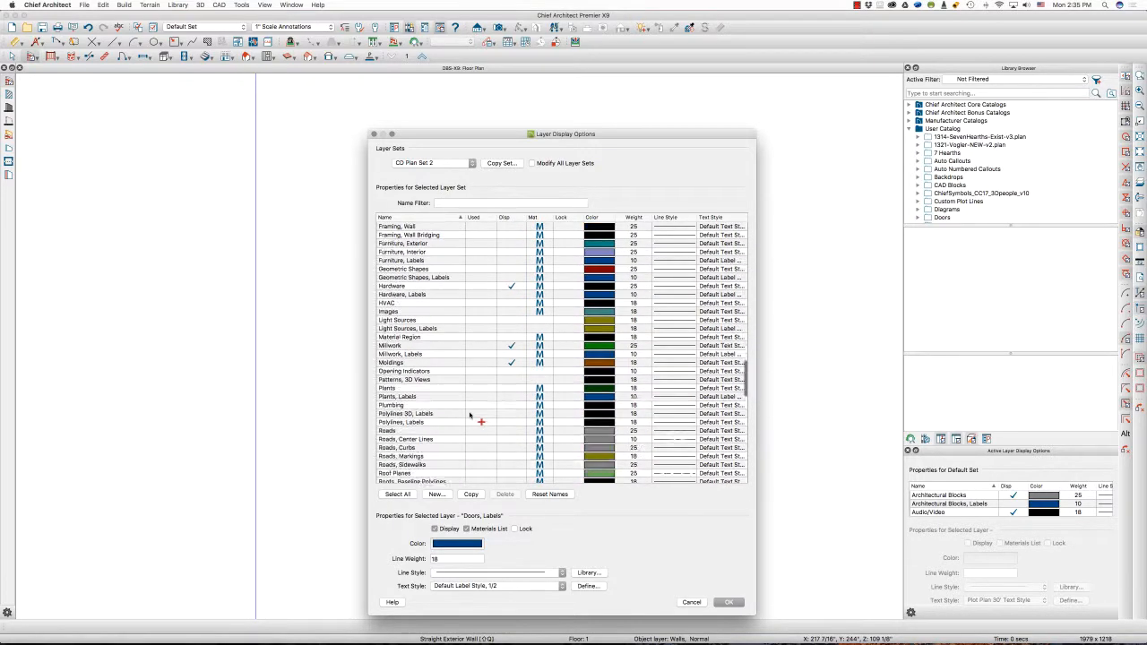
pyautogui.scroll(-6, 470, 414)
pyautogui.scroll(-4, 469, 453)
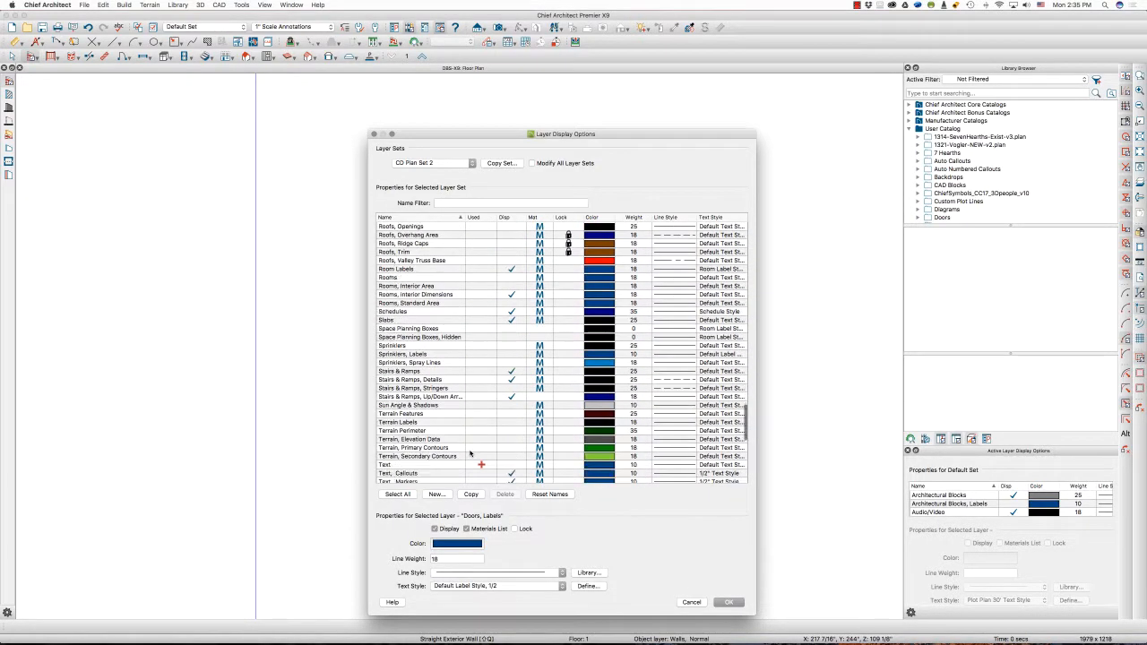
pyautogui.scroll(-7, 469, 453)
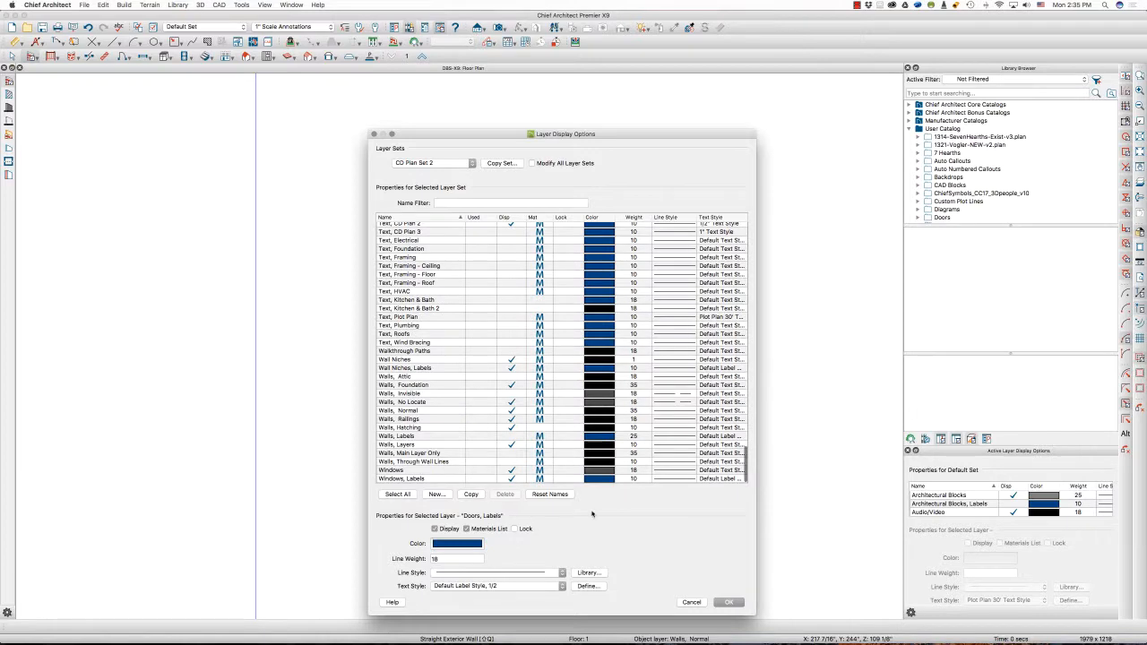
pyautogui.click(728, 602)
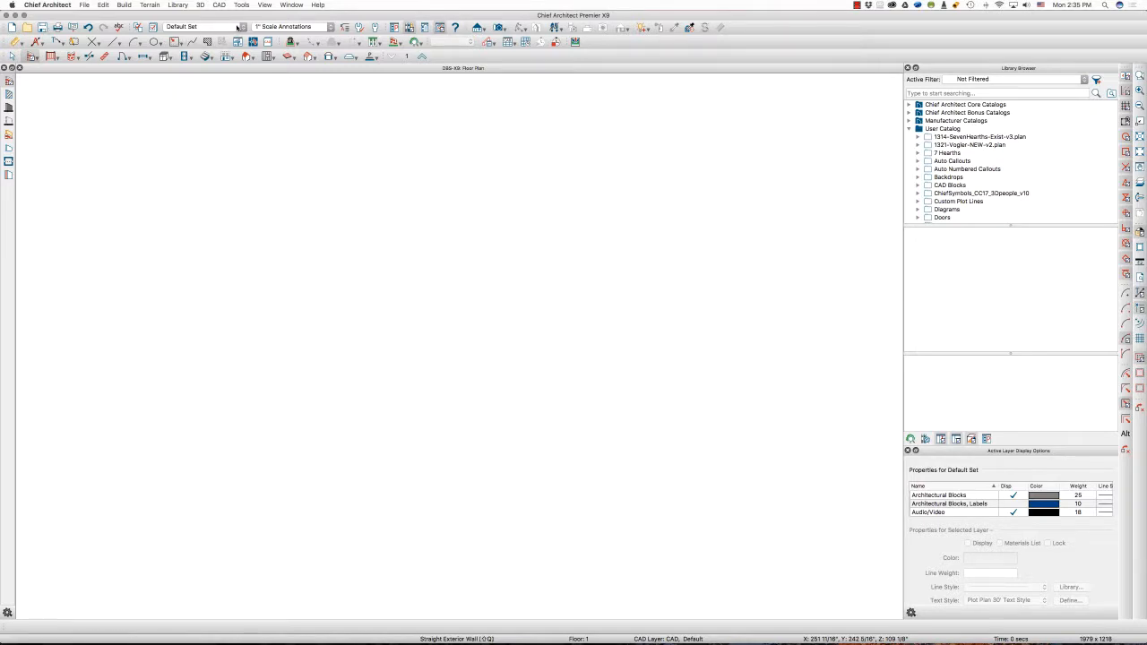
# Copy the CD Plan Set 2 layer set to a new layer set named "CD Plan Set 3"
pyautogui.click(152, 28)
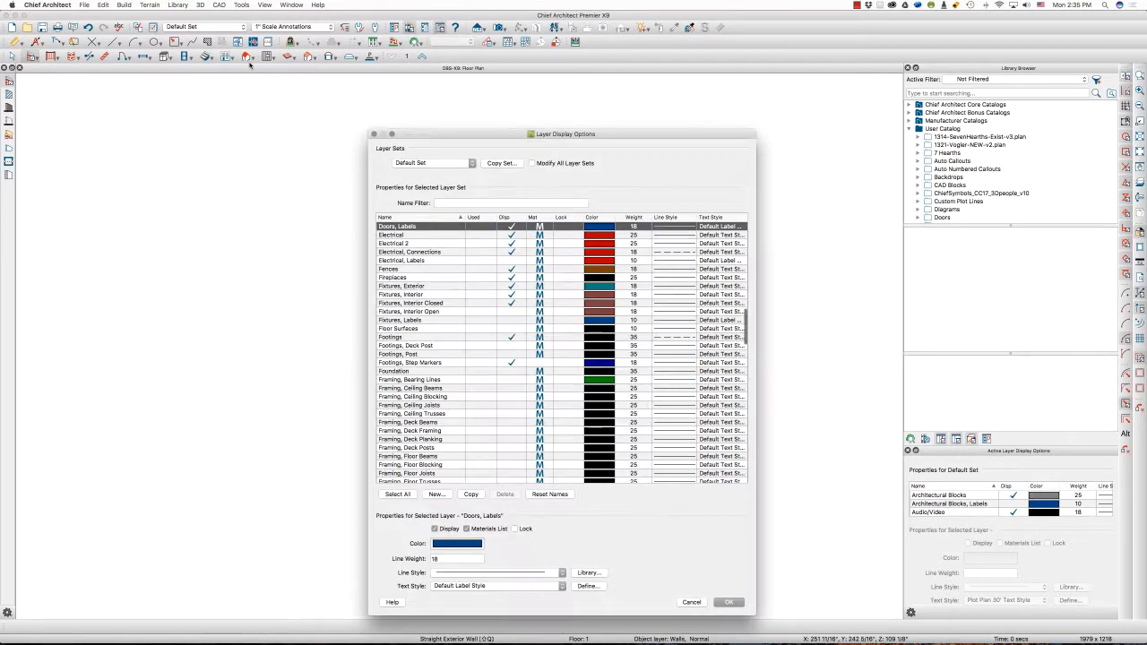
pyautogui.click(472, 165)
pyautogui.click(458, 157)
pyautogui.click(501, 163)
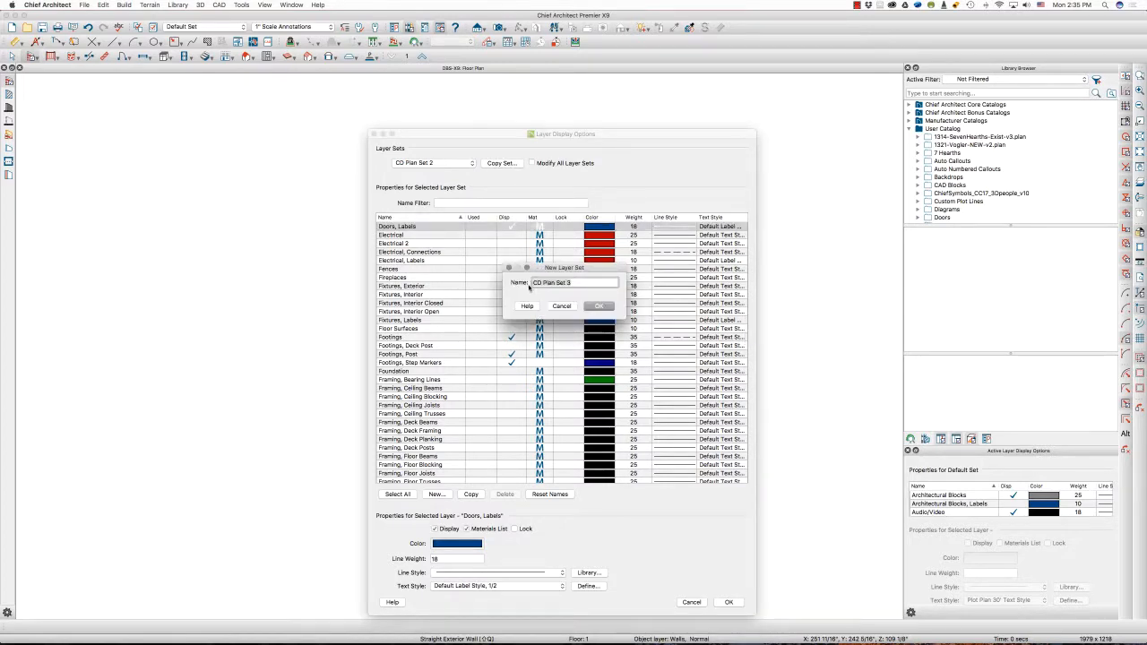
pyautogui.click(598, 307)
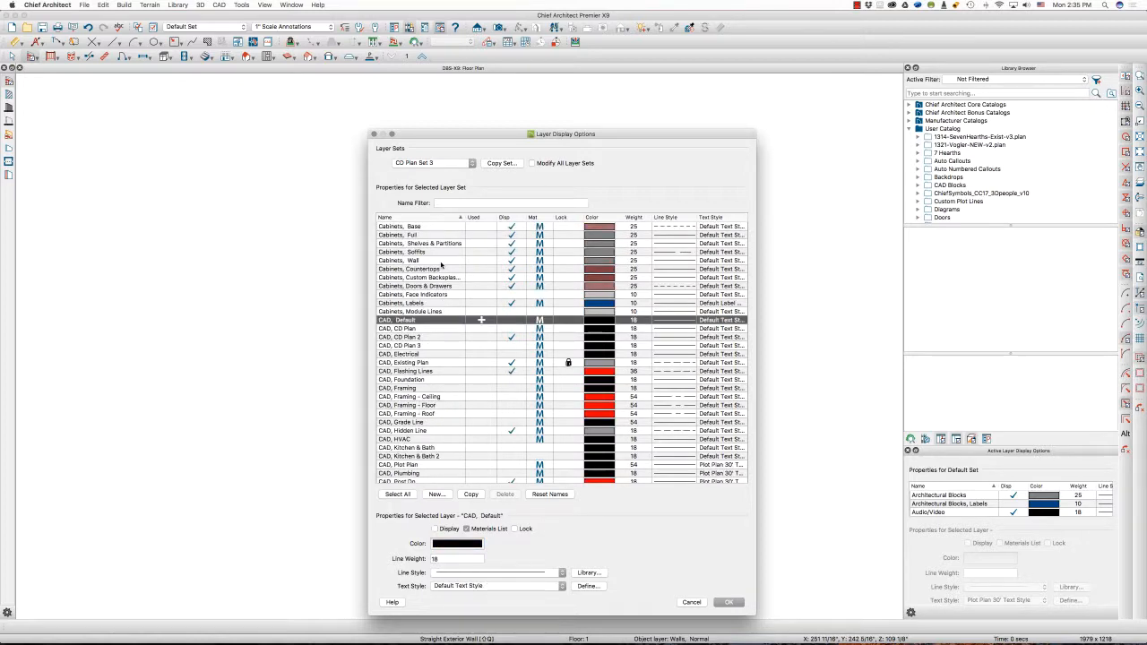
# In CD Plan Set 3, display "CAD, CD Plan 3" and hide "CAD, CD Plan 2", "Cabinets, Labels" and "CAD, Existing Plan"
pyautogui.click(511, 338)
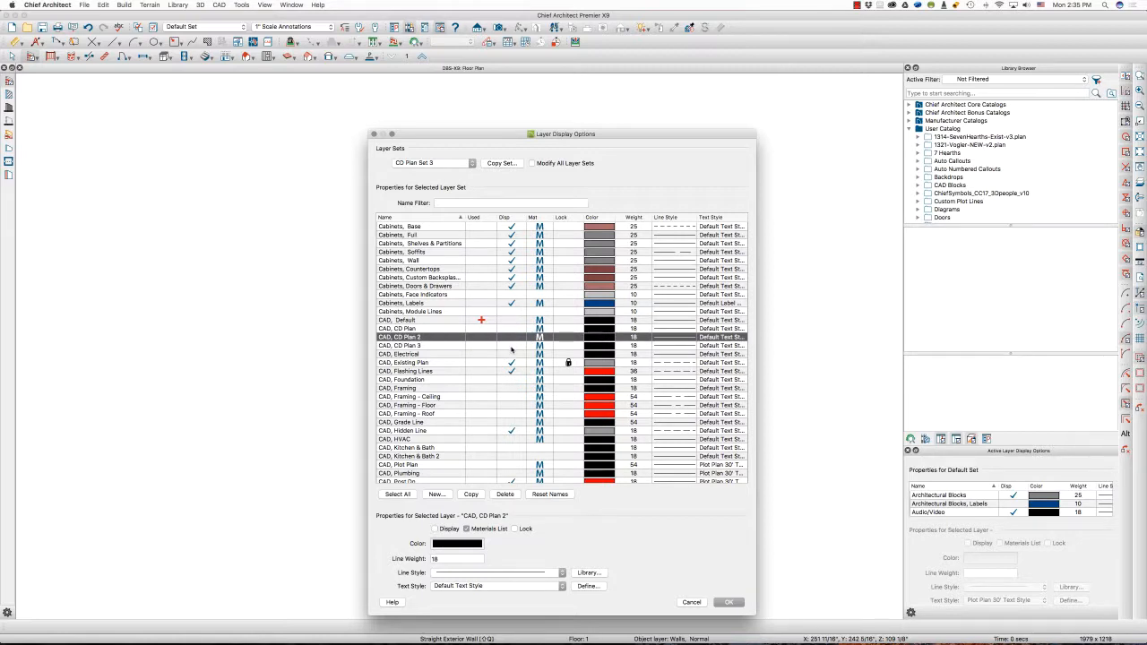
pyautogui.click(511, 347)
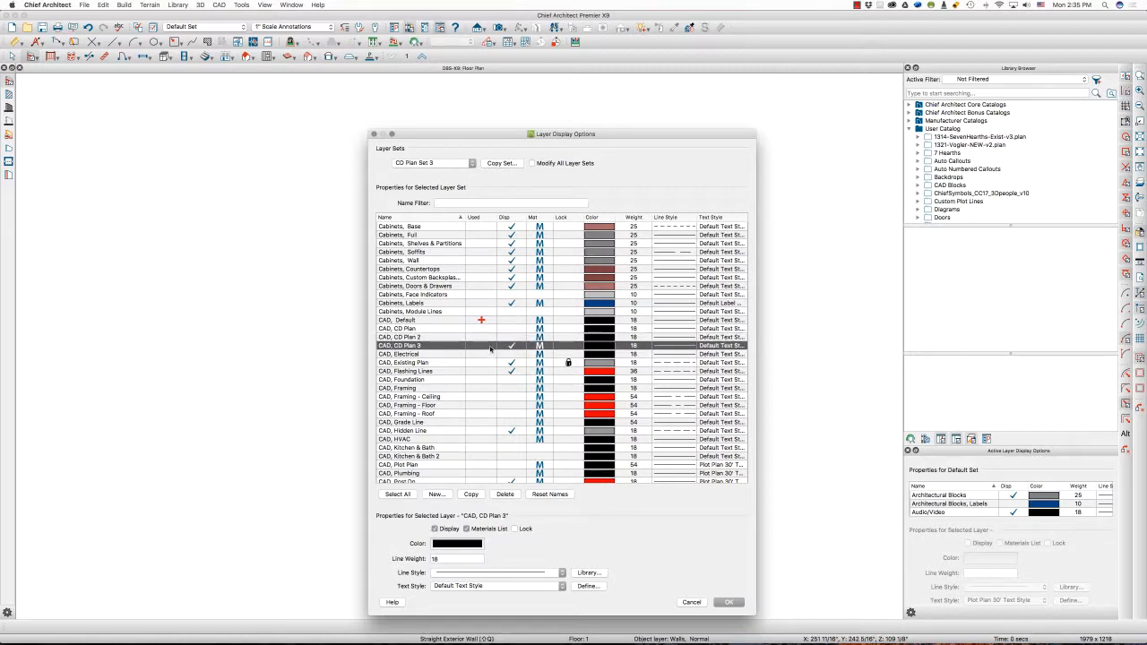
pyautogui.click(510, 307)
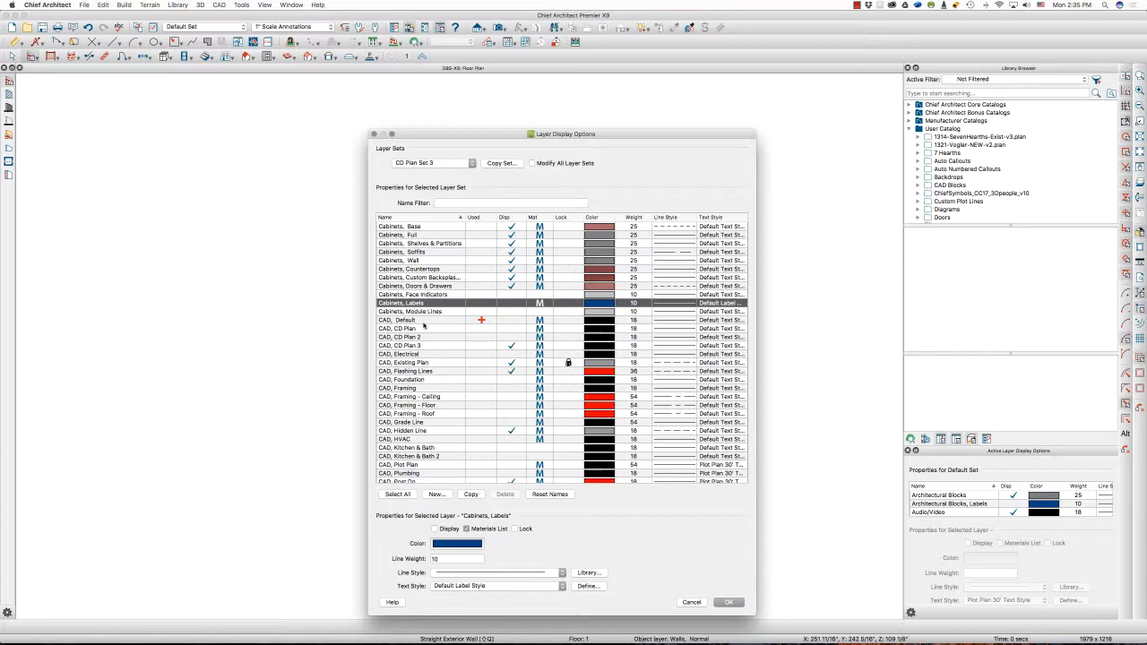
pyautogui.click(508, 366)
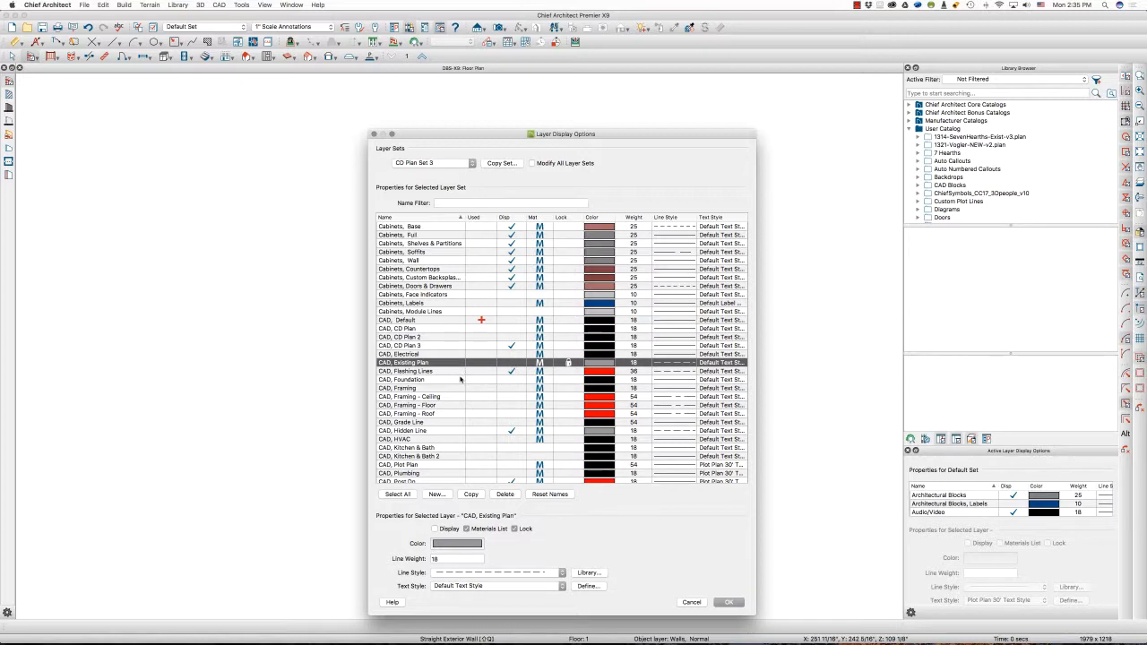
# Turn off the "Dimensions, CD Plan 2" layer and turn on "Dimensions, CD Plan 3" in CD Plan Set 3
pyautogui.scroll(-3, 461, 380)
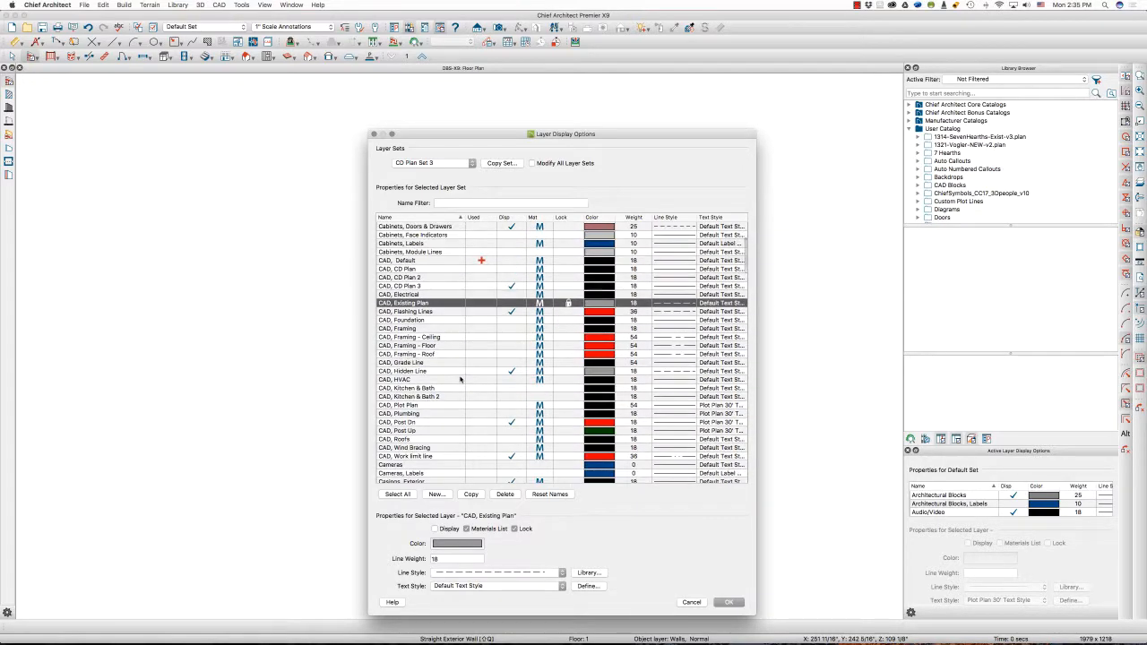
pyautogui.scroll(-3, 460, 380)
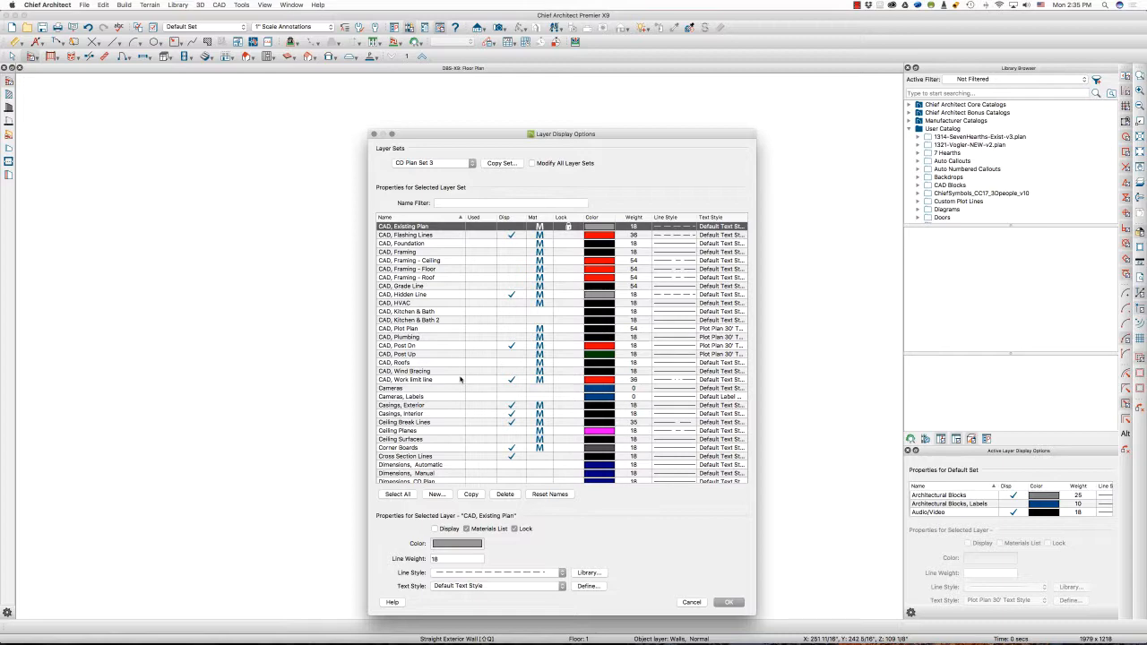
pyautogui.scroll(-1, 461, 380)
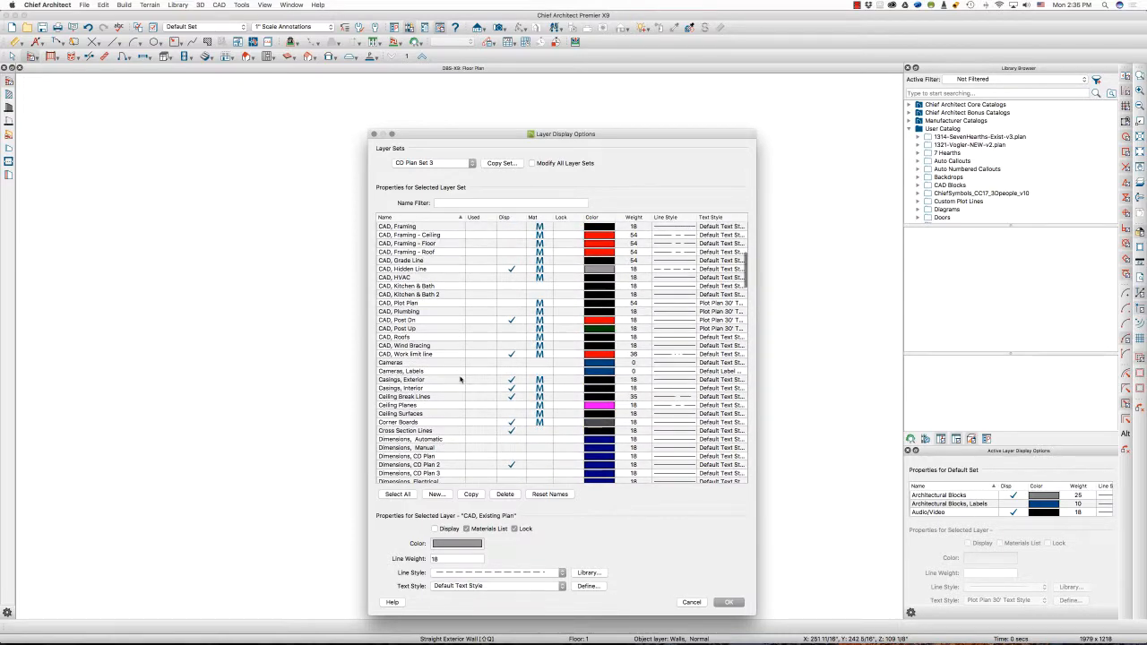
pyautogui.scroll(1, 460, 380)
pyautogui.press('d')
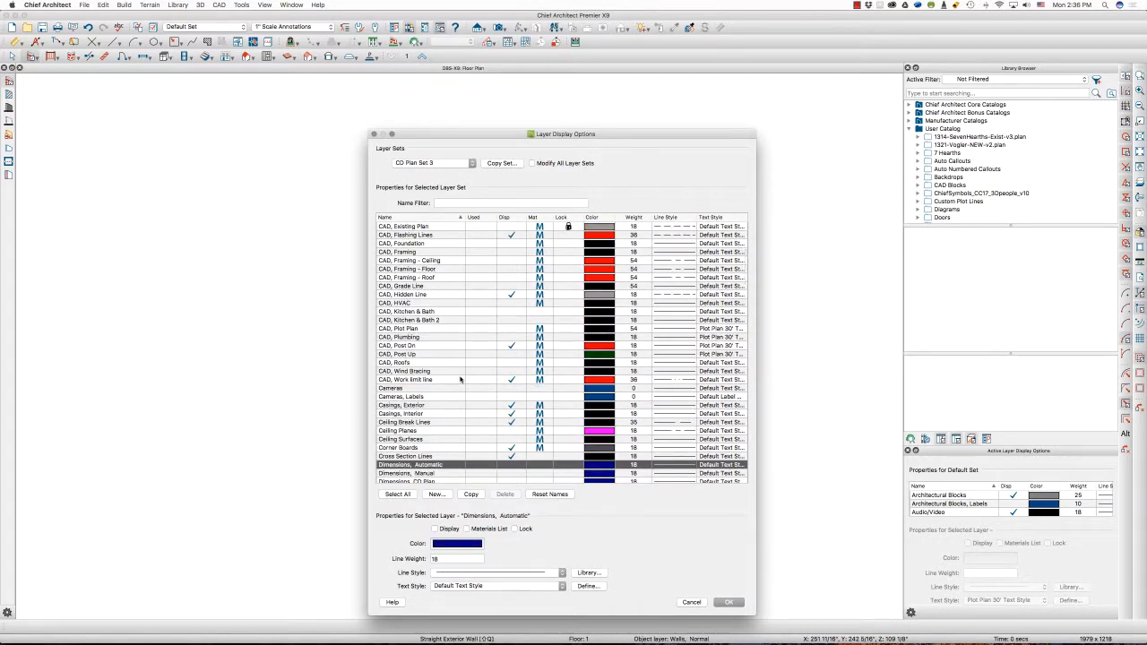
pyautogui.scroll(-4, 461, 380)
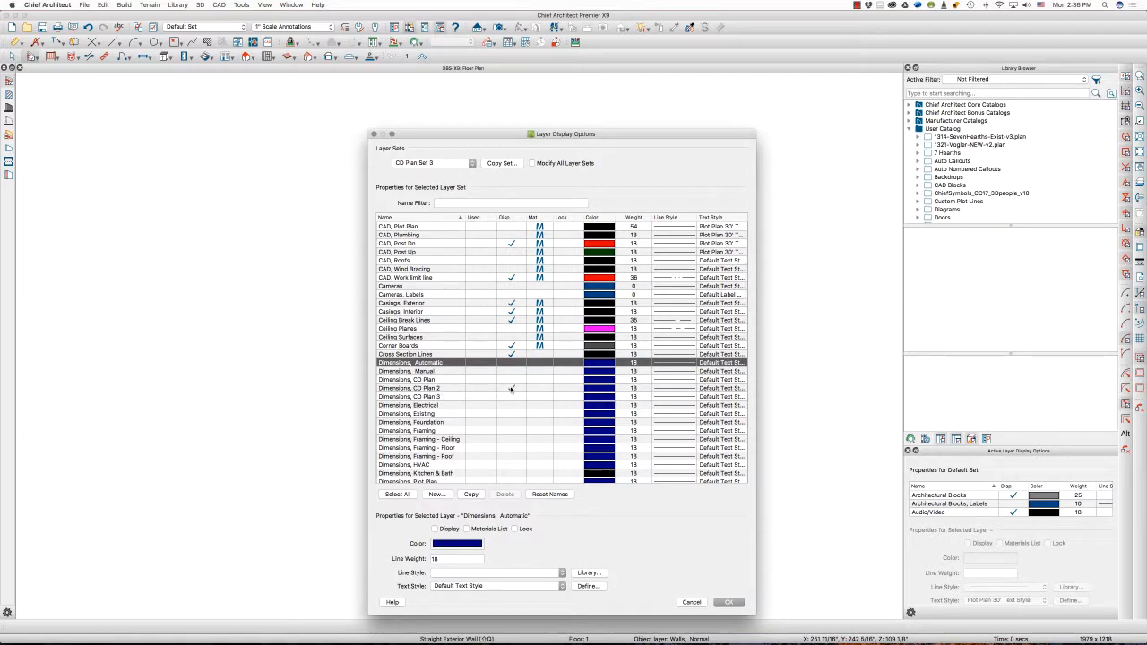
pyautogui.click(511, 389)
pyautogui.click(511, 397)
# Turn off the "Text, CD Plan 2" layer and turn on "Text, CD Plan 3" in CD Plan Set 3
pyautogui.scroll(-2, 447, 389)
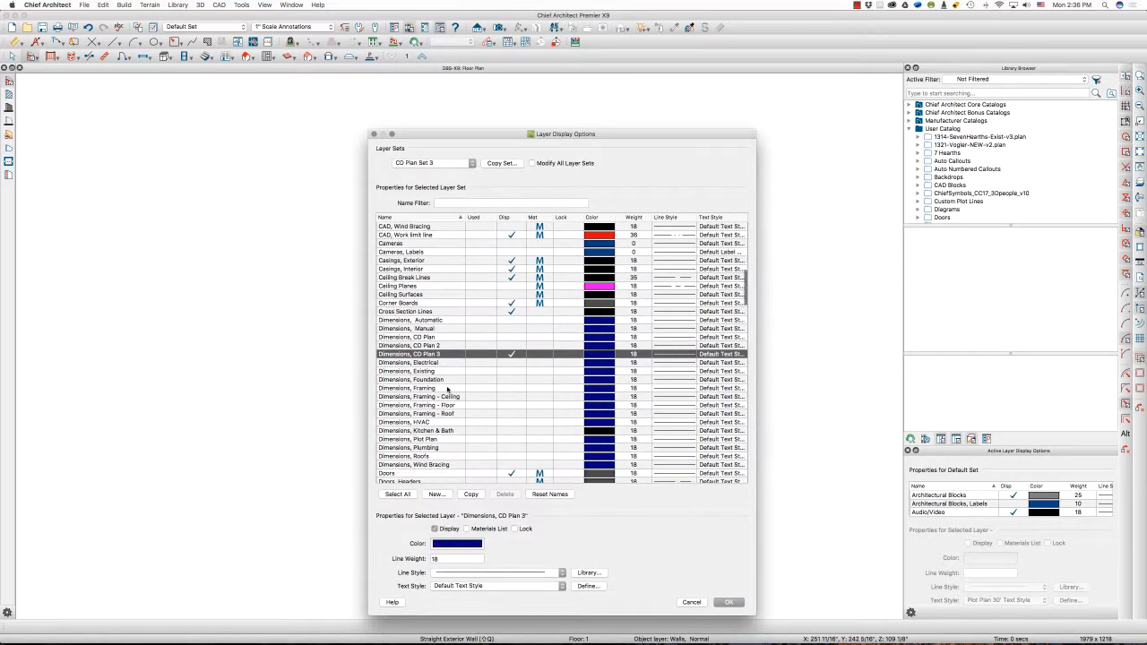
pyautogui.press('t')
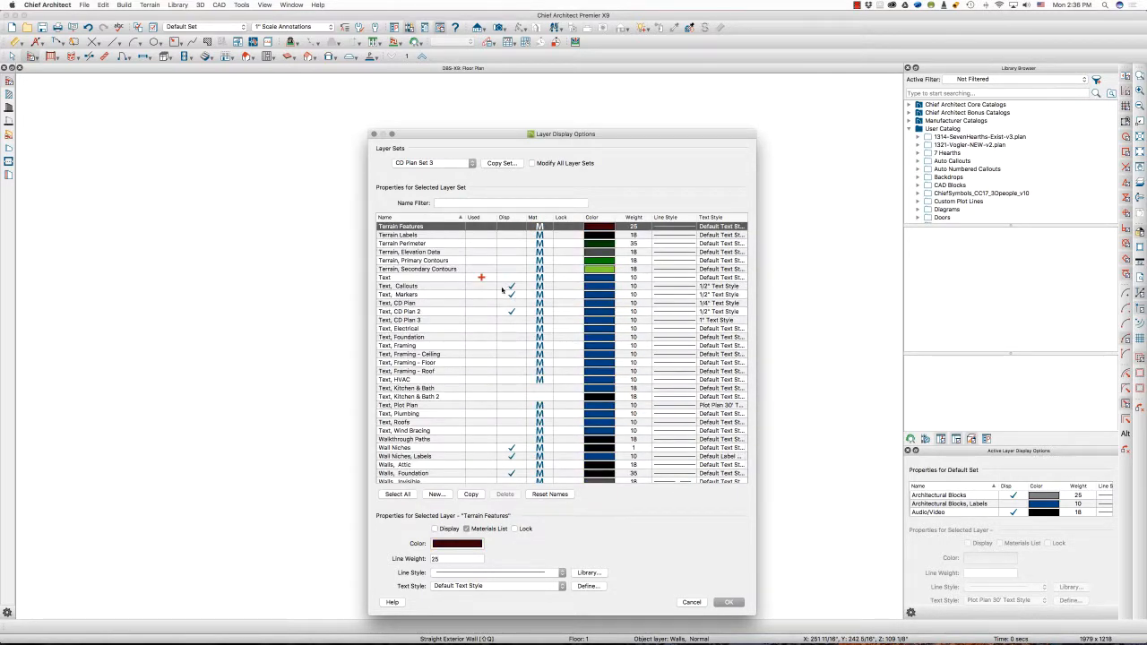
pyautogui.click(511, 311)
pyautogui.click(511, 320)
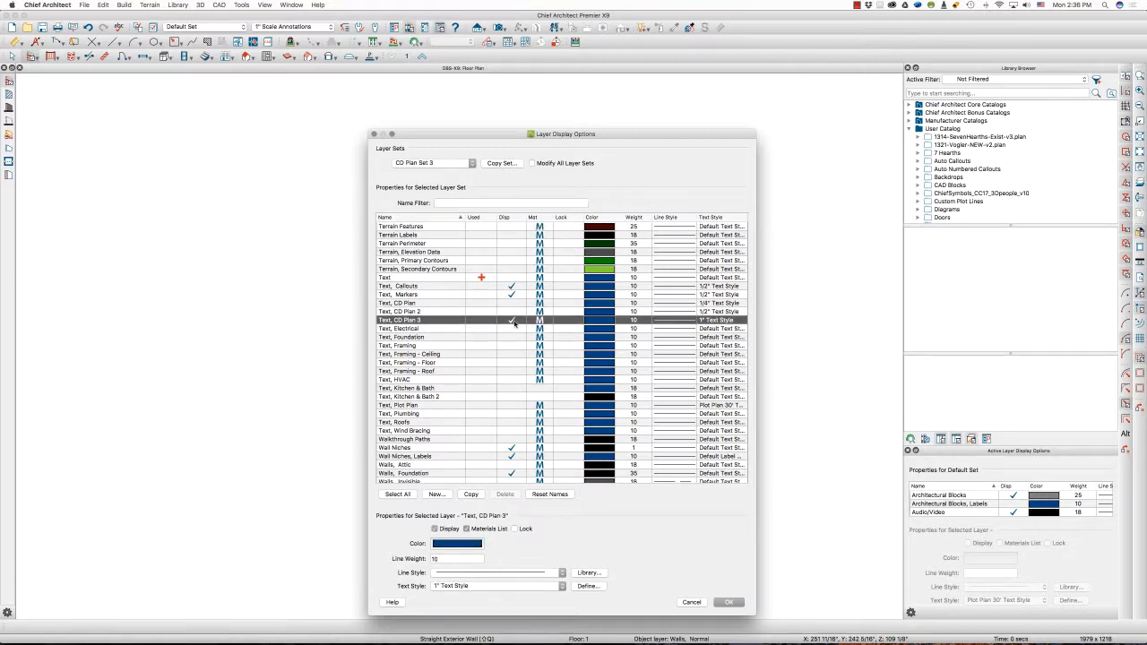
# Hide the "Doors, Labels" and "Windows, Labels" layers in CD Plan Set 3 and accept the layer display changes
pyautogui.scroll(-1, 515, 325)
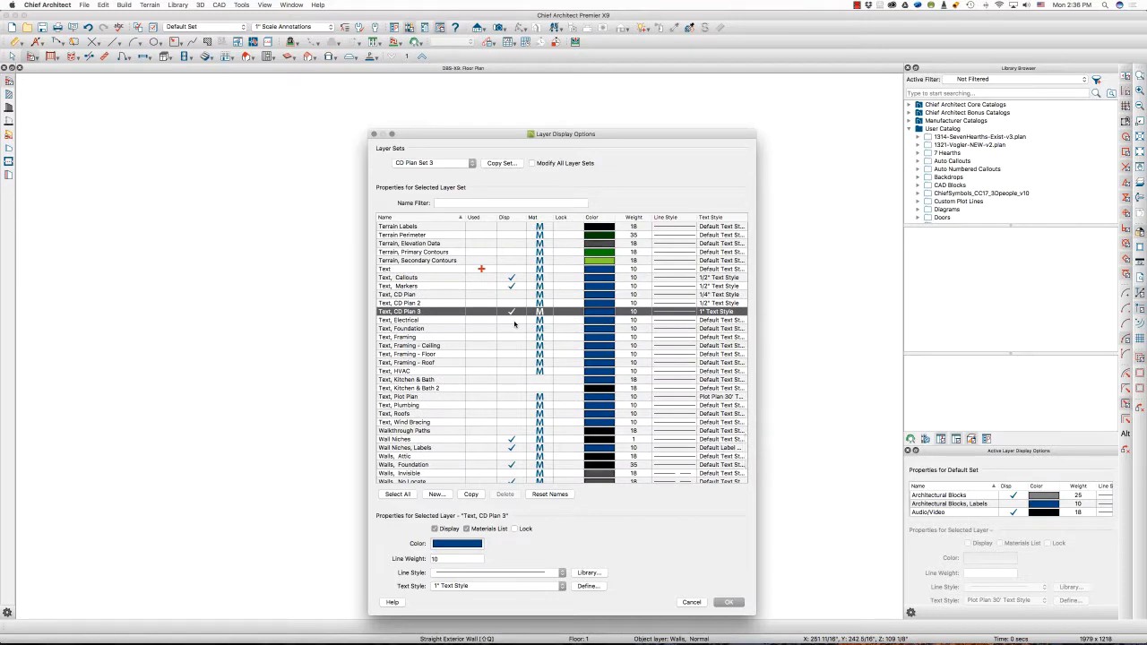
pyautogui.press('d')
pyautogui.scroll(-3, 515, 324)
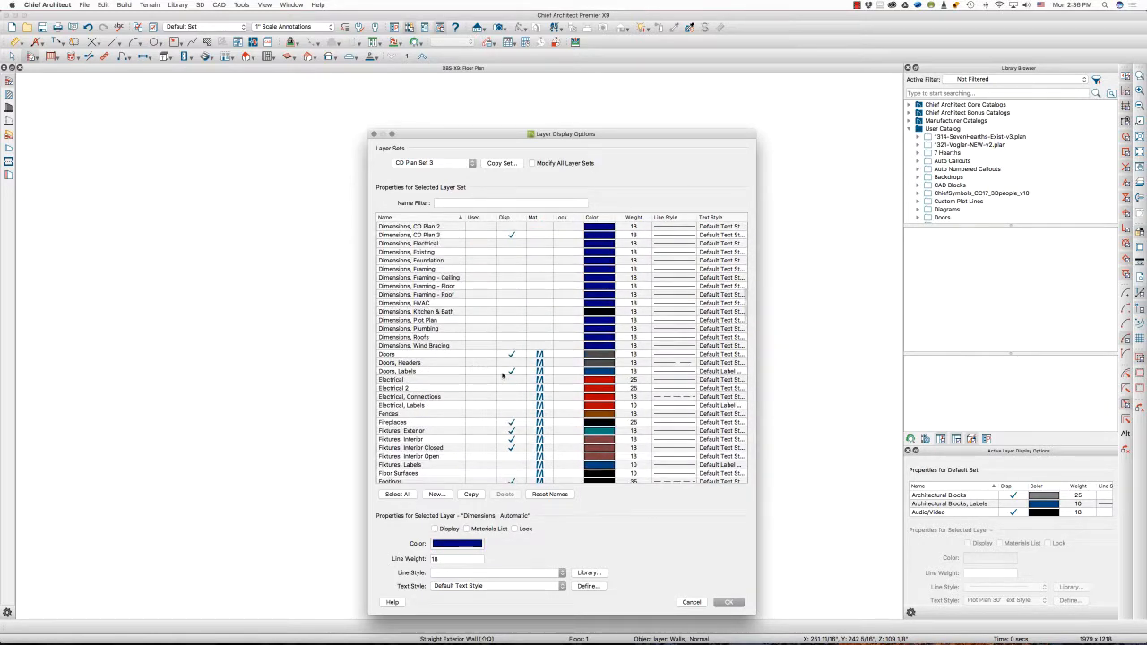
pyautogui.click(511, 373)
pyautogui.click(511, 372)
pyautogui.press('w')
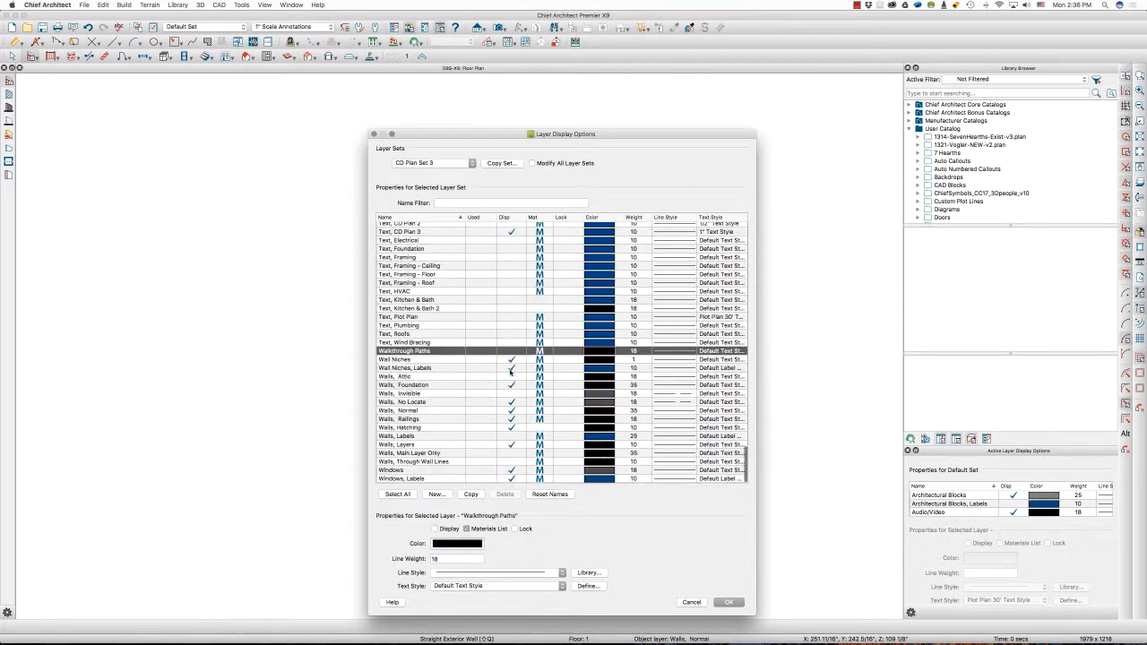
pyautogui.click(512, 478)
pyautogui.click(512, 477)
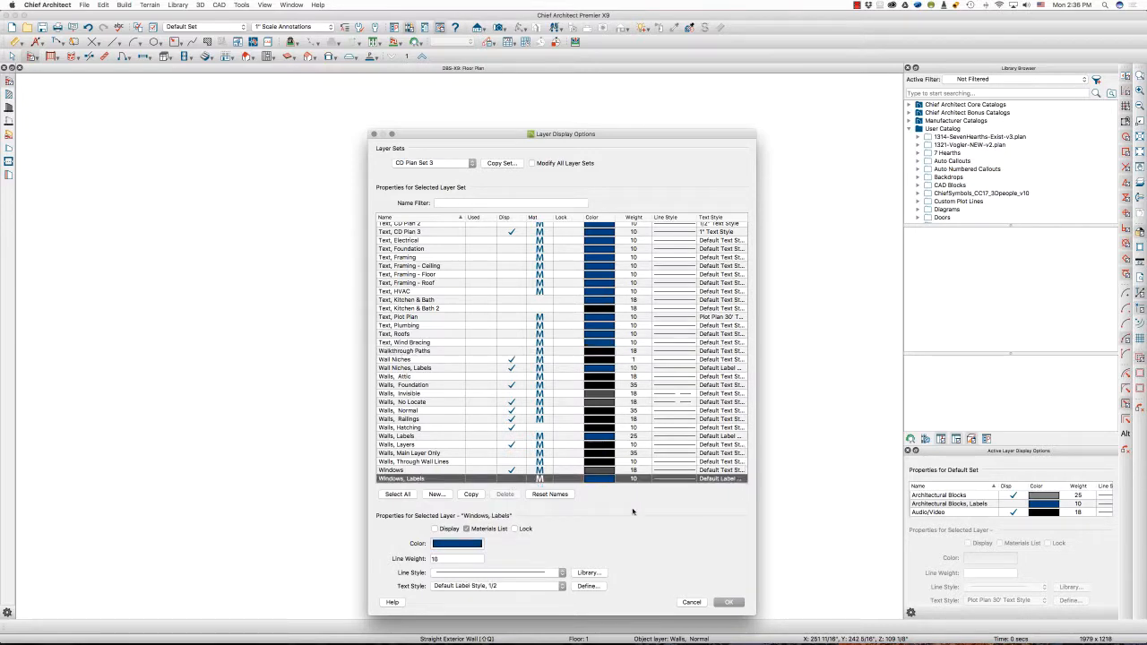
pyautogui.click(729, 603)
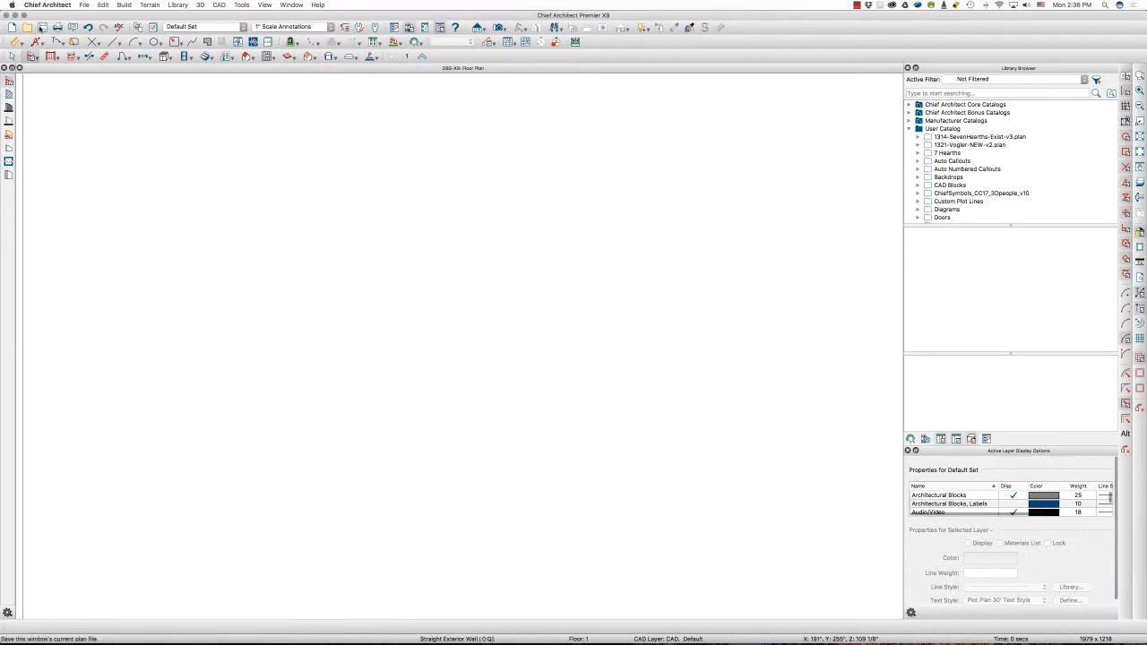
# Look over the available layer sets and make Electrical Annotations the active annotation set
pyautogui.click(205, 26)
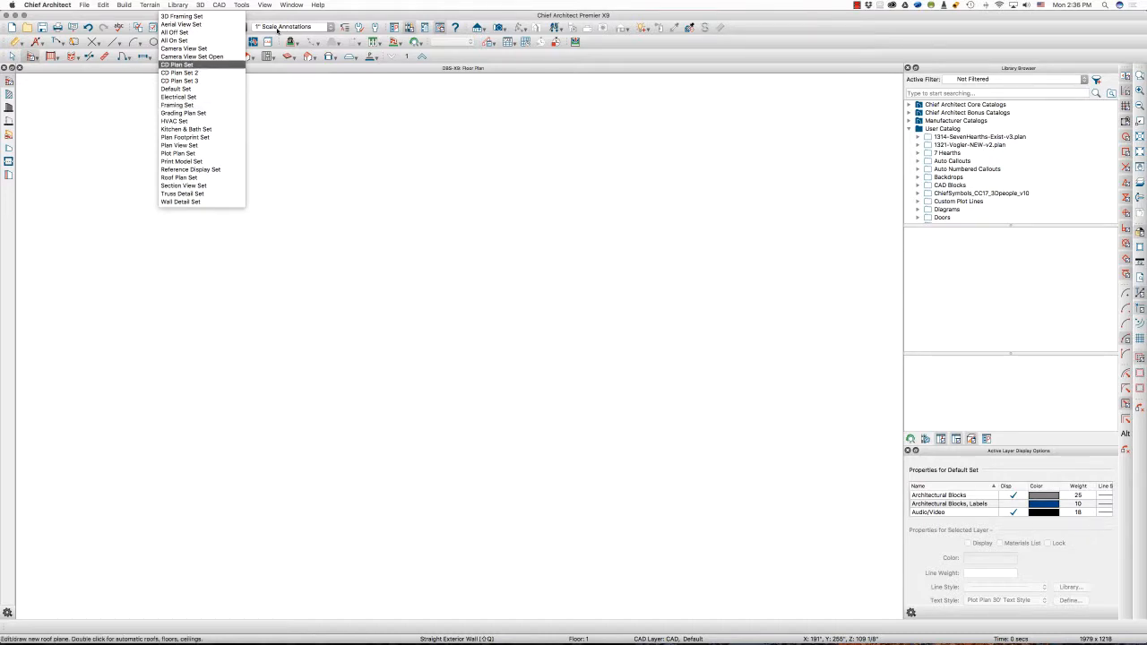
pyautogui.click(287, 28)
pyautogui.click(287, 27)
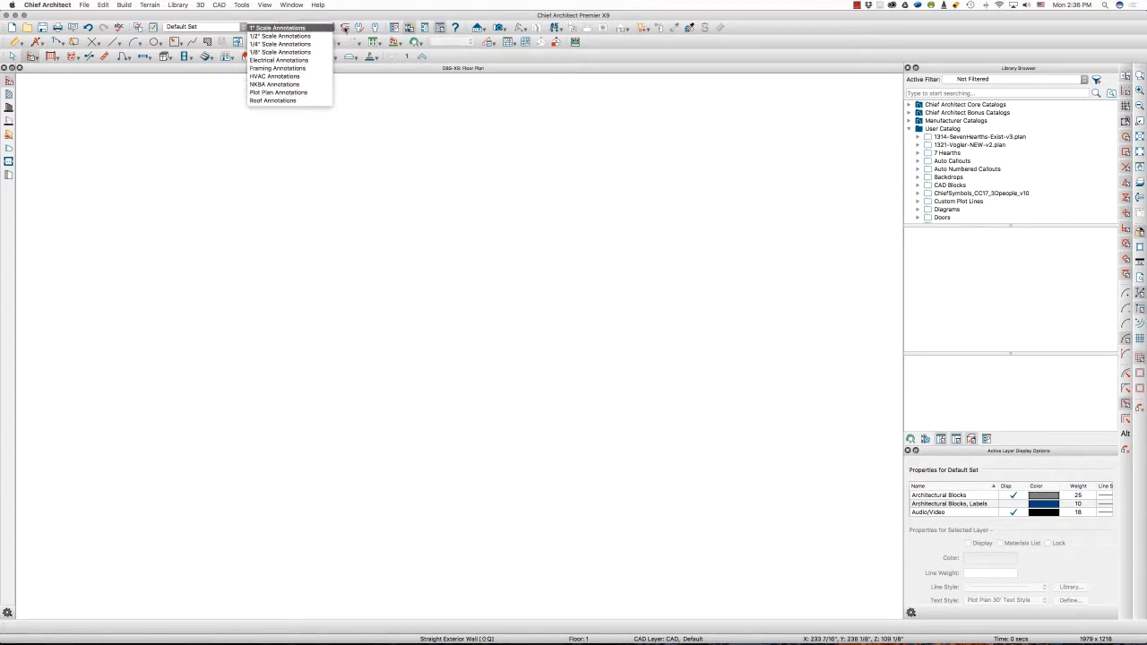
pyautogui.click(301, 61)
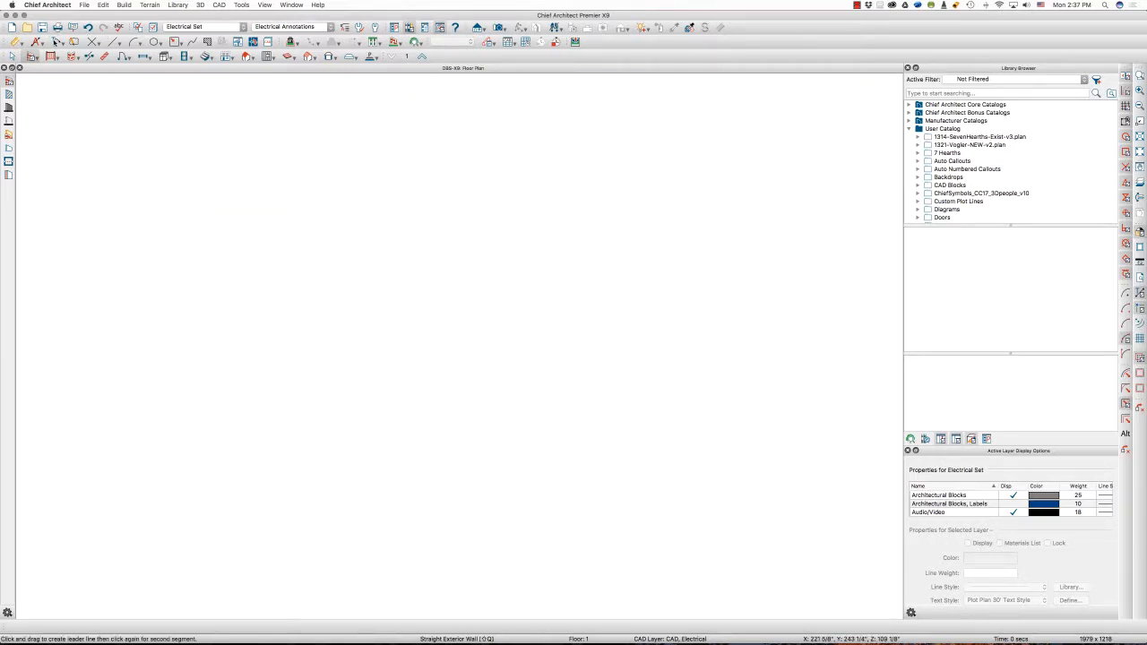
# Inspect the layer assigned in the Electrical Rich Text Defaults without changing anything
pyautogui.doubleClick(56, 42)
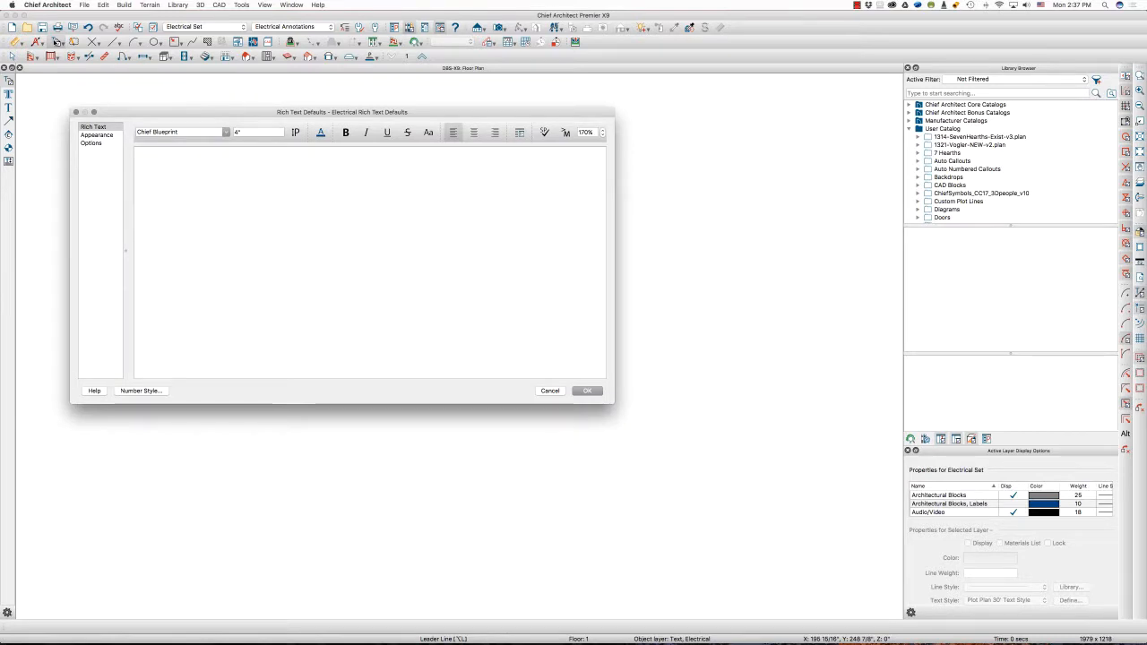
pyautogui.click(96, 135)
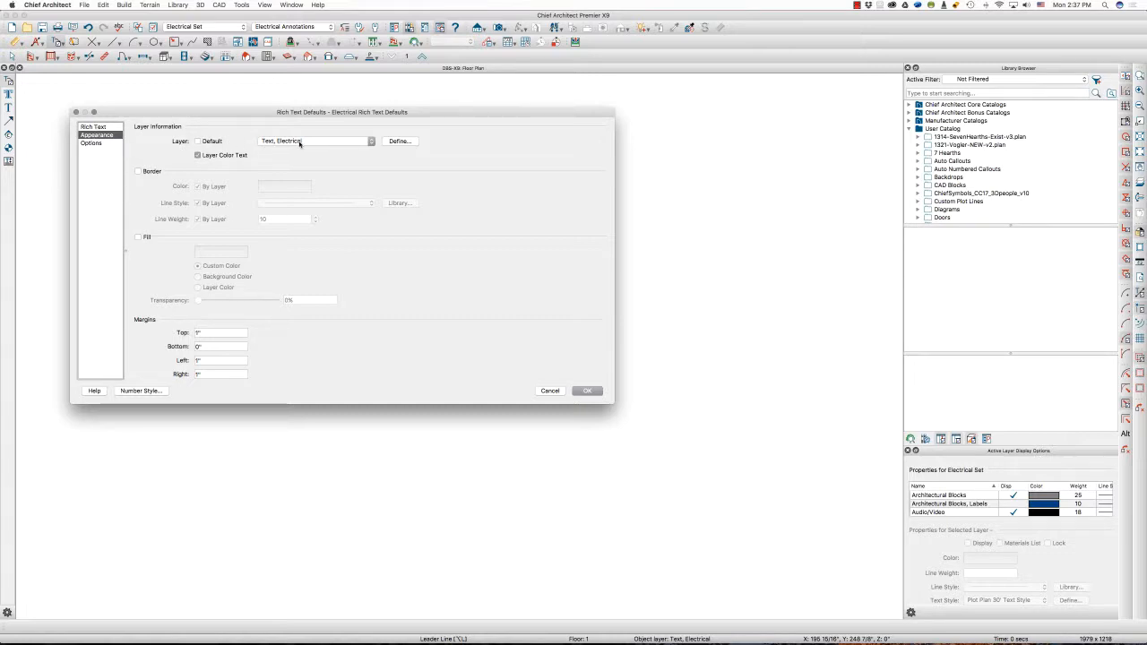
pyautogui.click(551, 391)
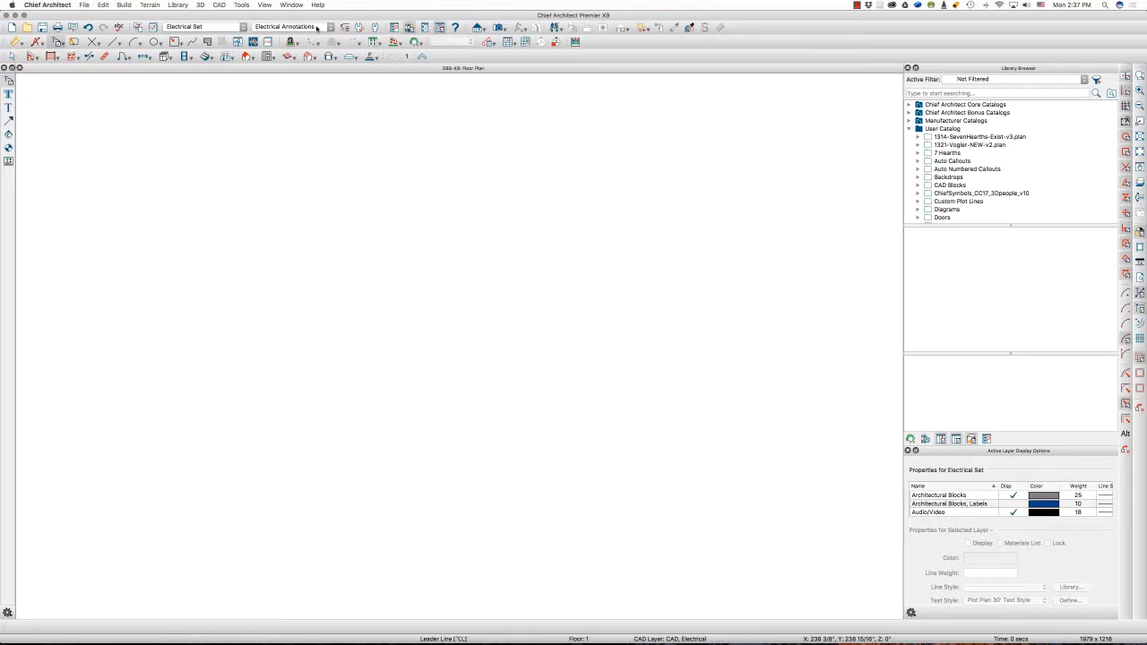
# Compare the defaults and layer sets assigned to the 1/4" Scale, 1/2" Scale and Electrical annotation sets
pyautogui.click(316, 28)
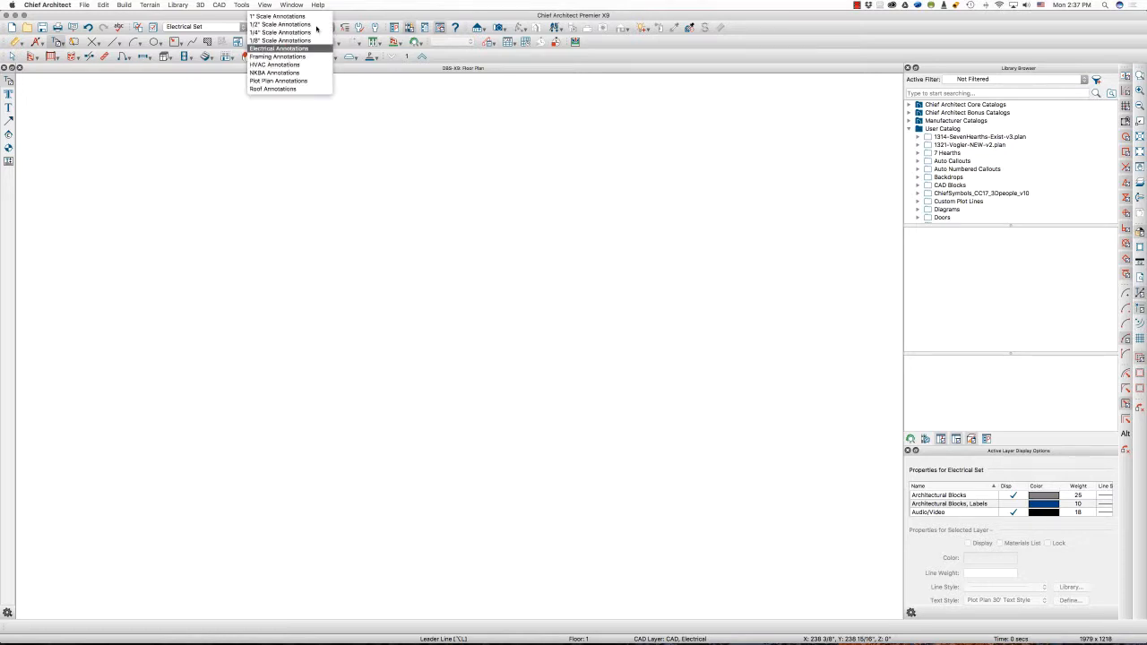
pyautogui.click(346, 31)
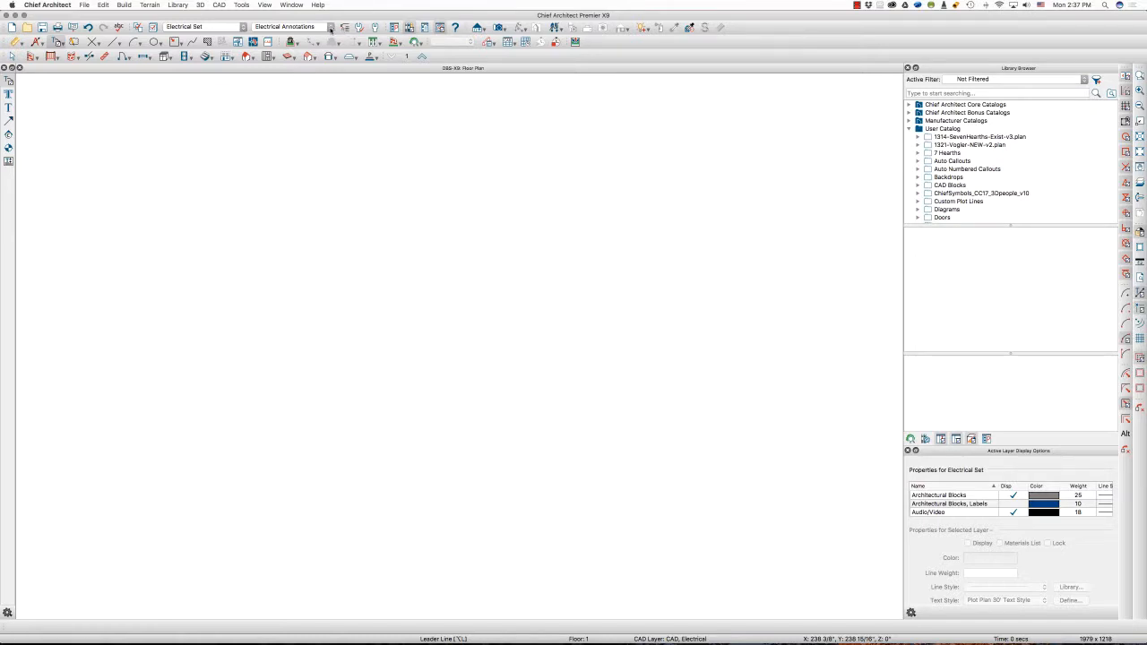
pyautogui.click(345, 28)
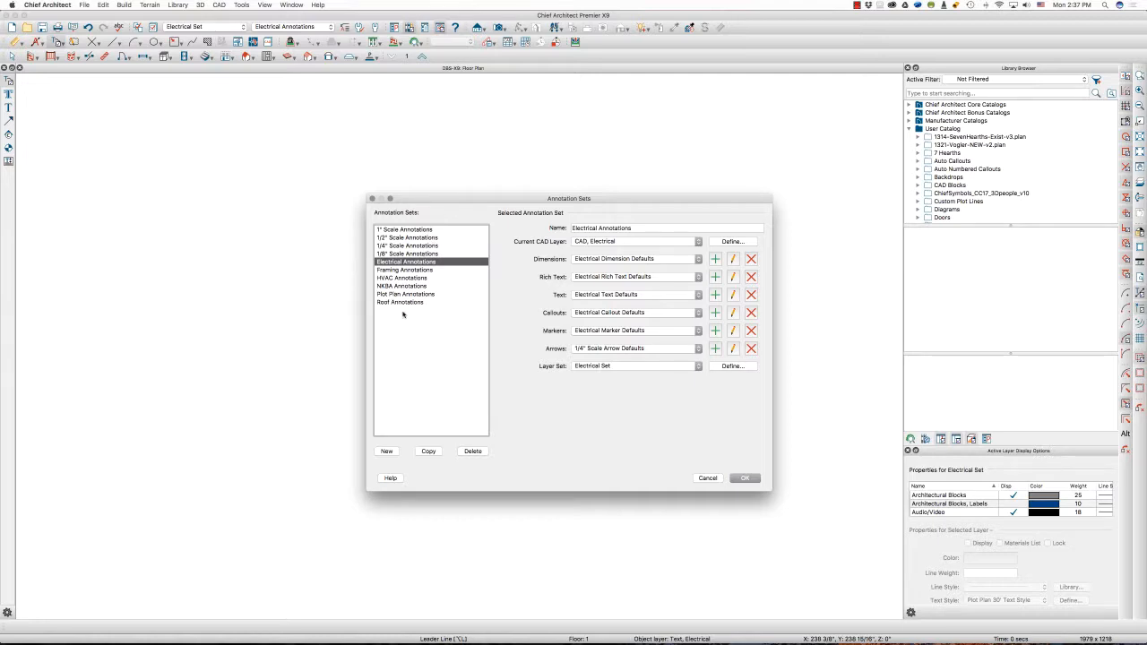
pyautogui.click(420, 247)
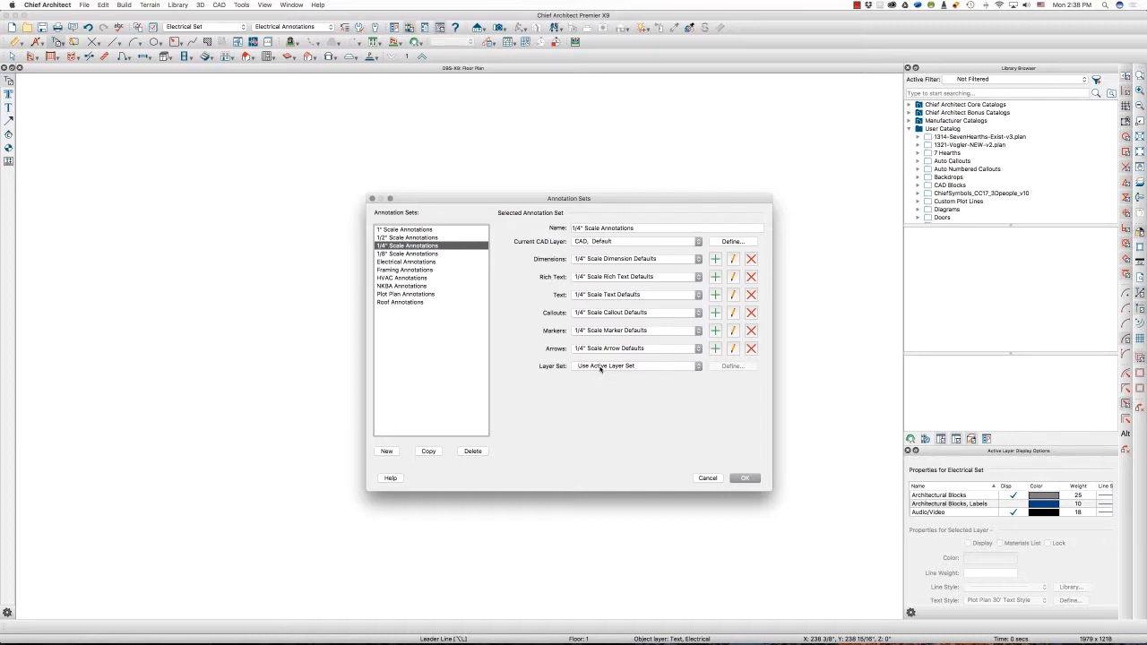
pyautogui.click(421, 238)
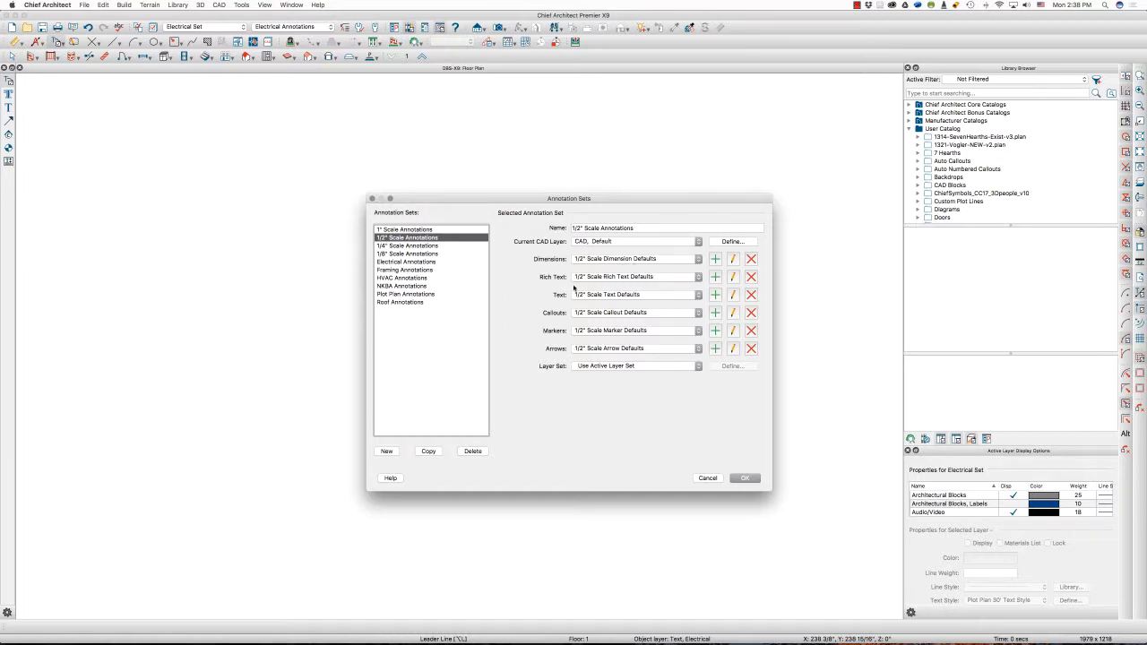
pyautogui.click(407, 262)
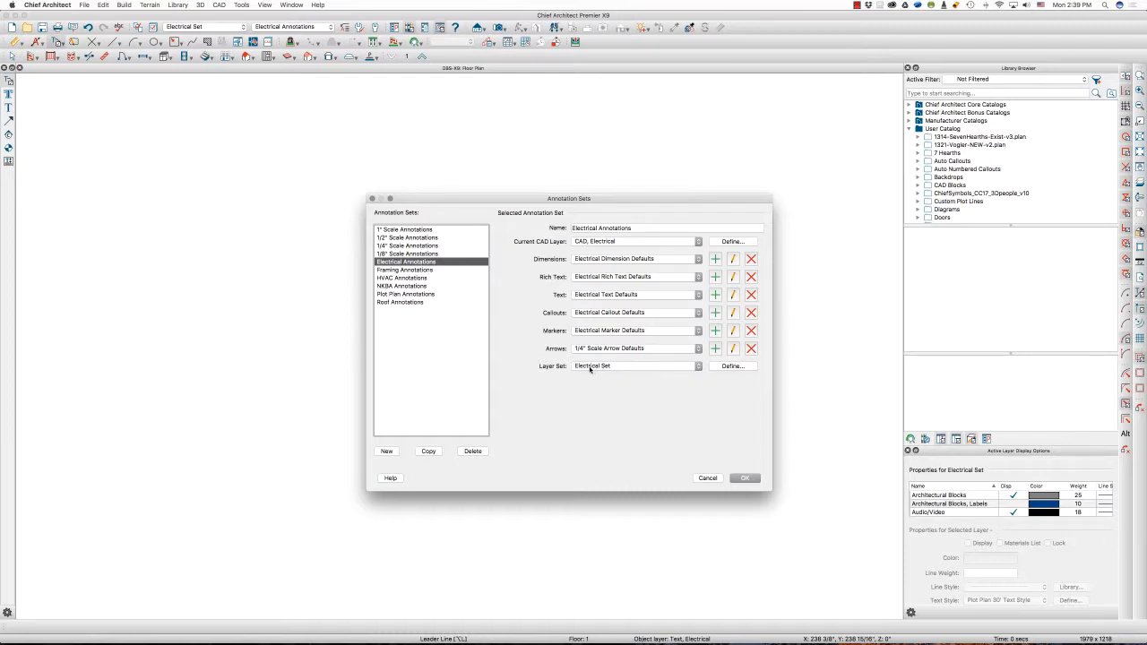
# Copy the 1/4" Scale Annotations set and rename the copy CD Plan Annotations
pyautogui.click(403, 245)
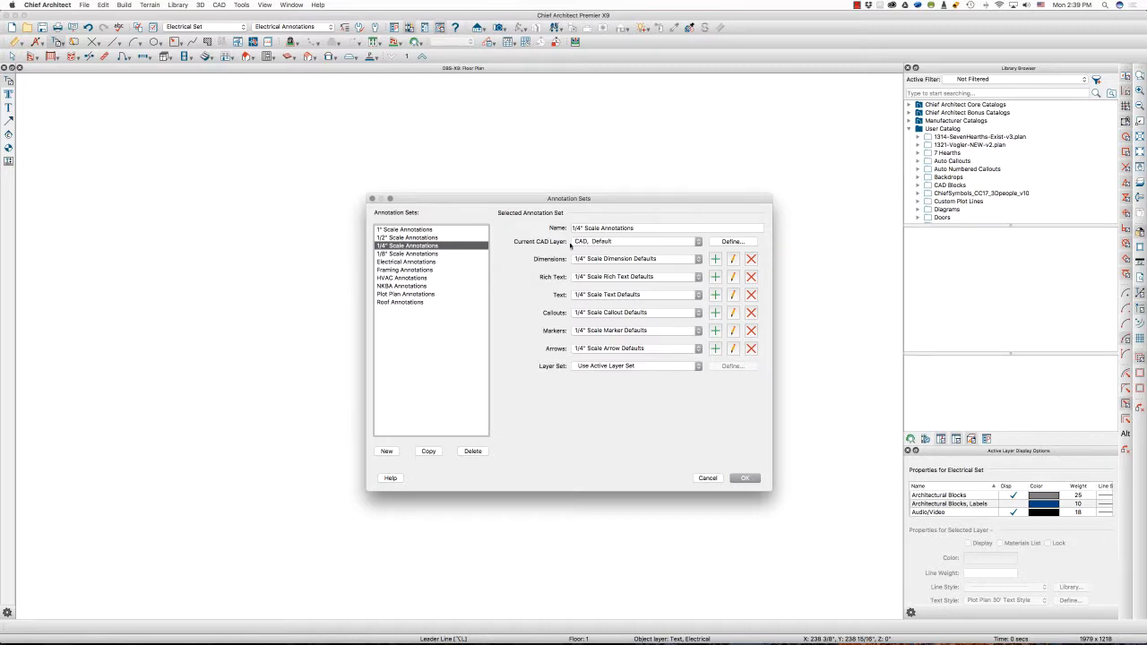
pyautogui.click(430, 452)
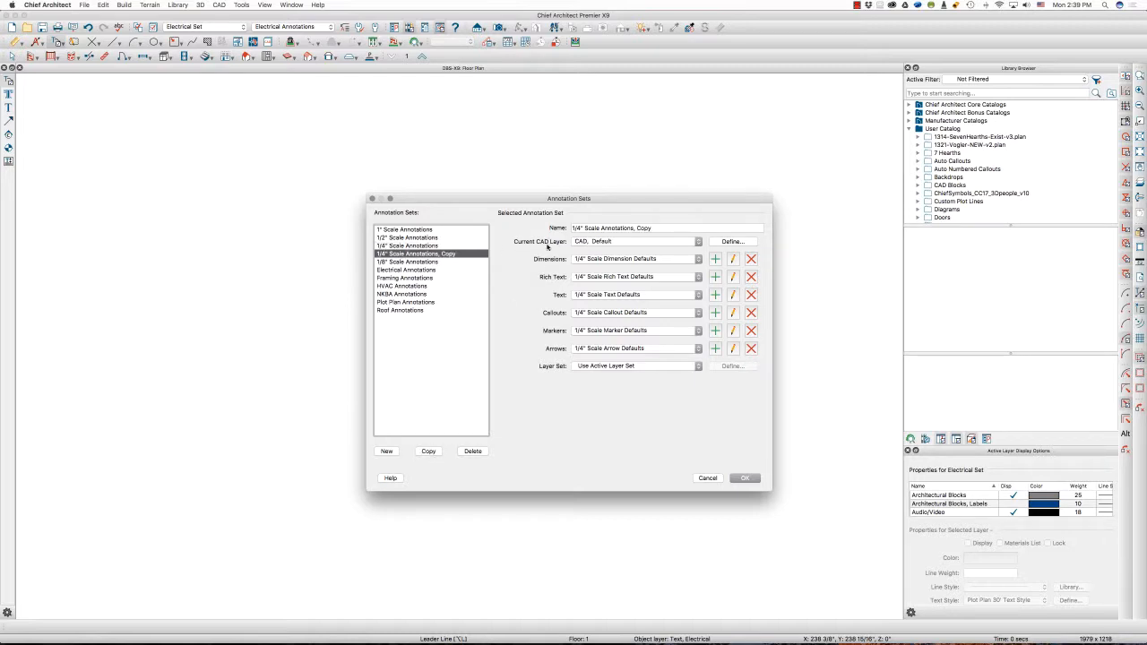
pyautogui.doubleClick(657, 229)
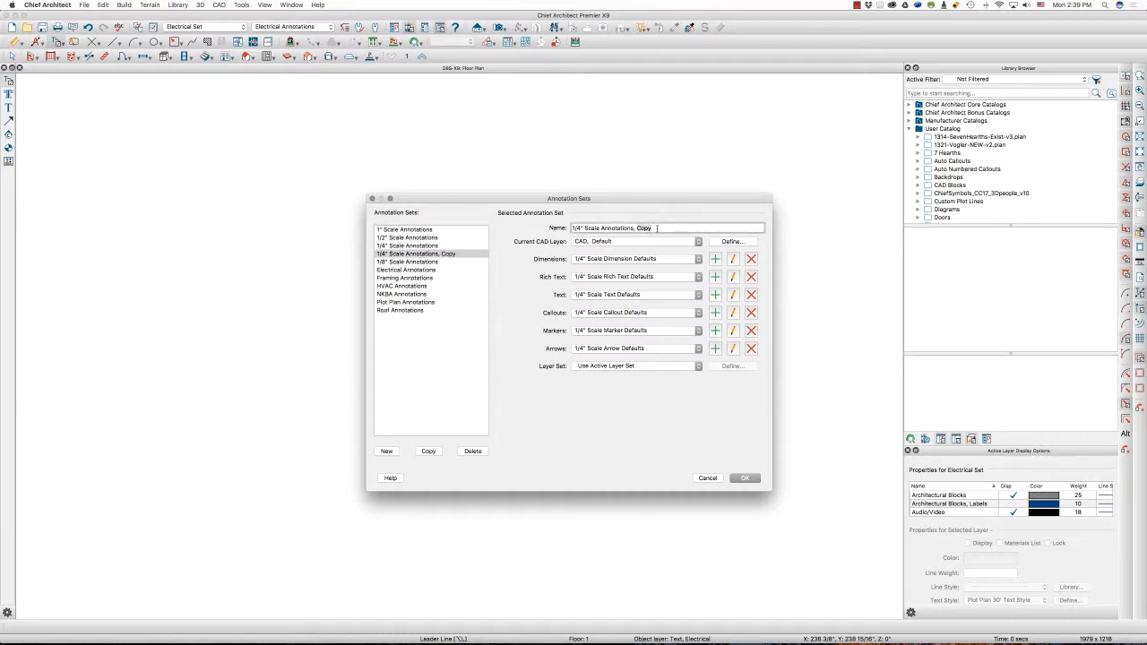
pyautogui.press('BackSpace')
pyautogui.press('Delete')
pyautogui.press('Delete')
pyautogui.press('Delete')
pyautogui.press('Delete')
pyautogui.press('Delete')
pyautogui.press('Delete')
pyautogui.press('Delete')
pyautogui.press('Delete')
pyautogui.press('Delete')
pyautogui.press('Delete')
pyautogui.press('Delete')
pyautogui.write('CD PLan')
# Set the CD Plan Annotations current CAD layer to "CAD, CD Plan" and its dimensions to CD Plan Dimension Defaults
pyautogui.click(645, 244)
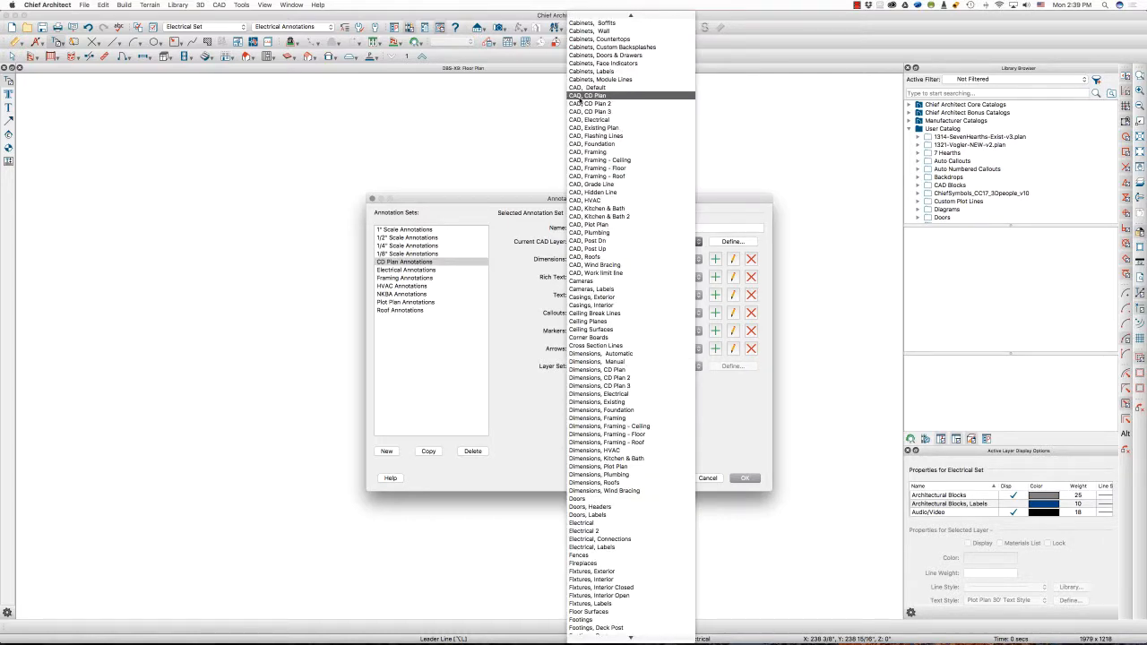
pyautogui.click(578, 97)
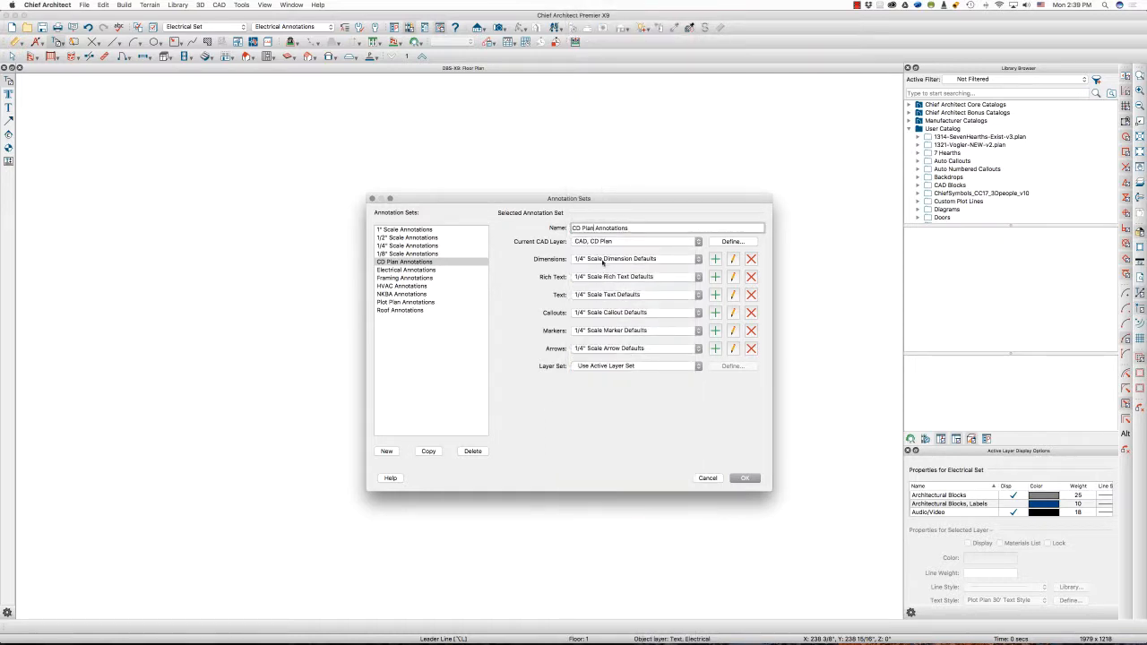
pyautogui.click(594, 260)
pyautogui.click(593, 311)
# Assign CD plan Scale Rich Text Defaults and CD Plan Text Defaults to the CD Plan Annotations set
pyautogui.click(616, 277)
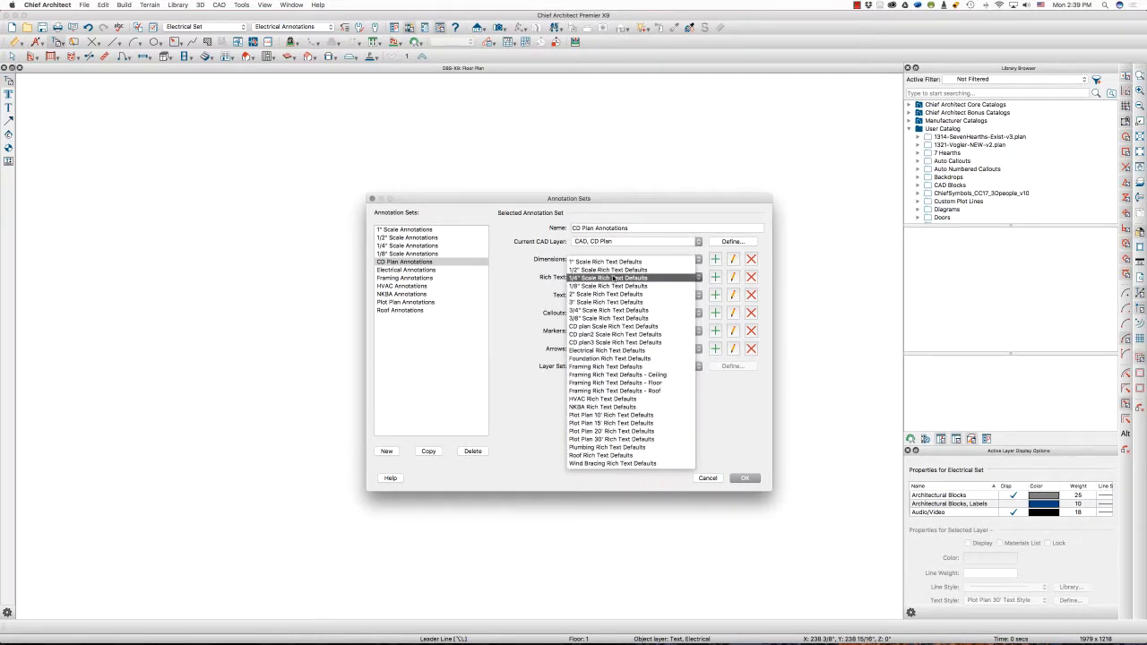
pyautogui.click(617, 327)
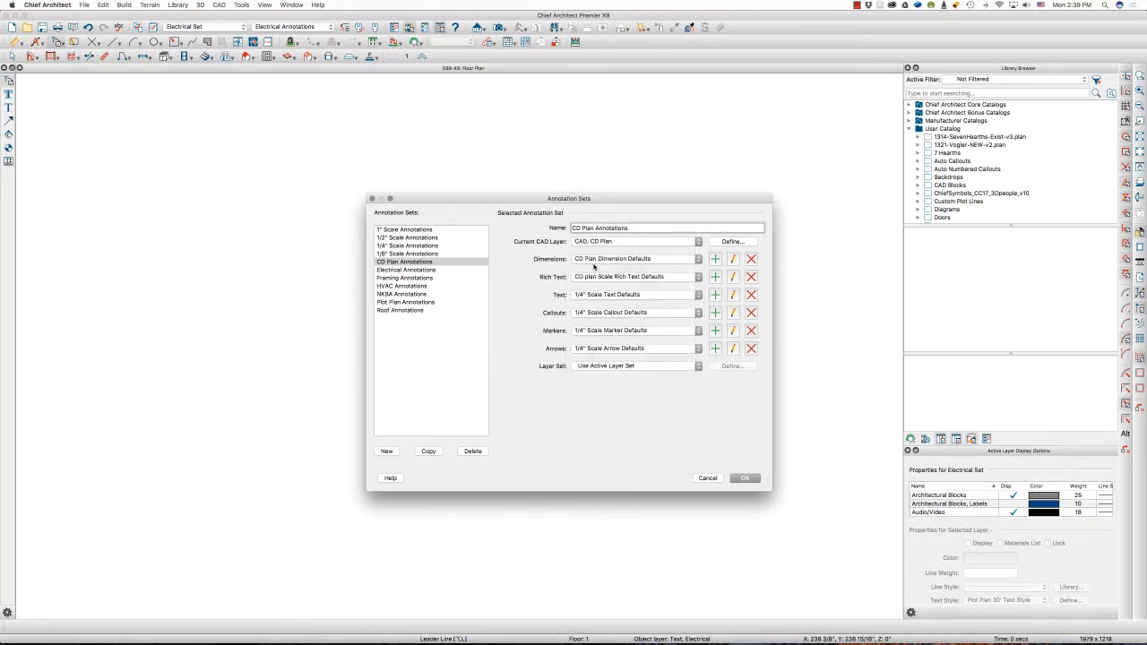
pyautogui.click(614, 296)
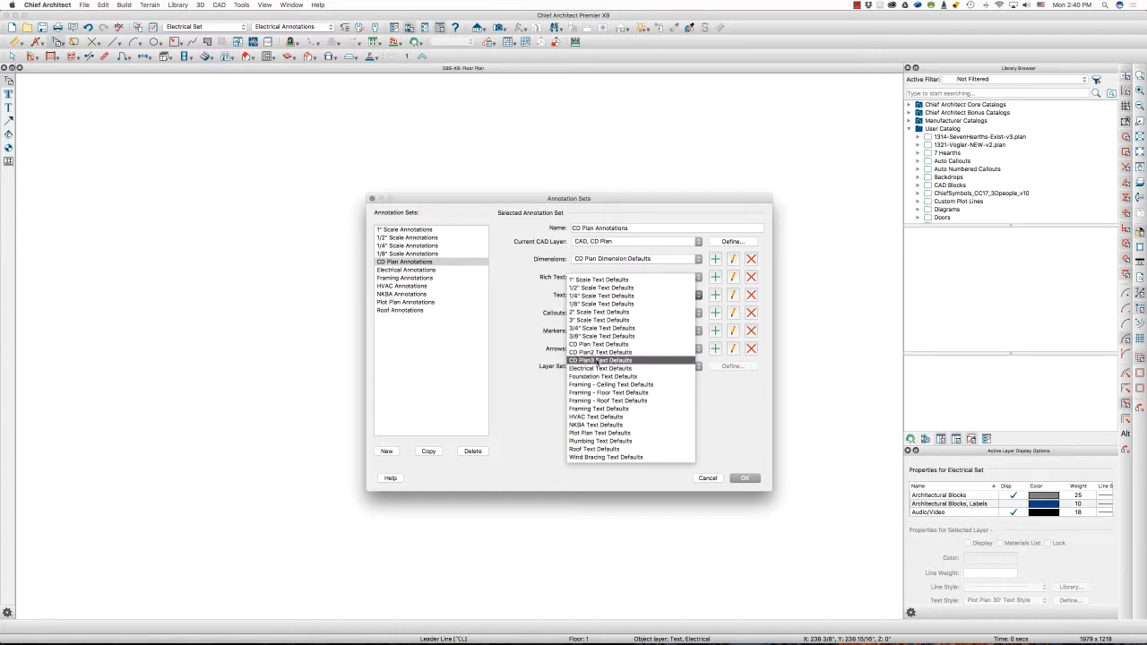
pyautogui.click(599, 345)
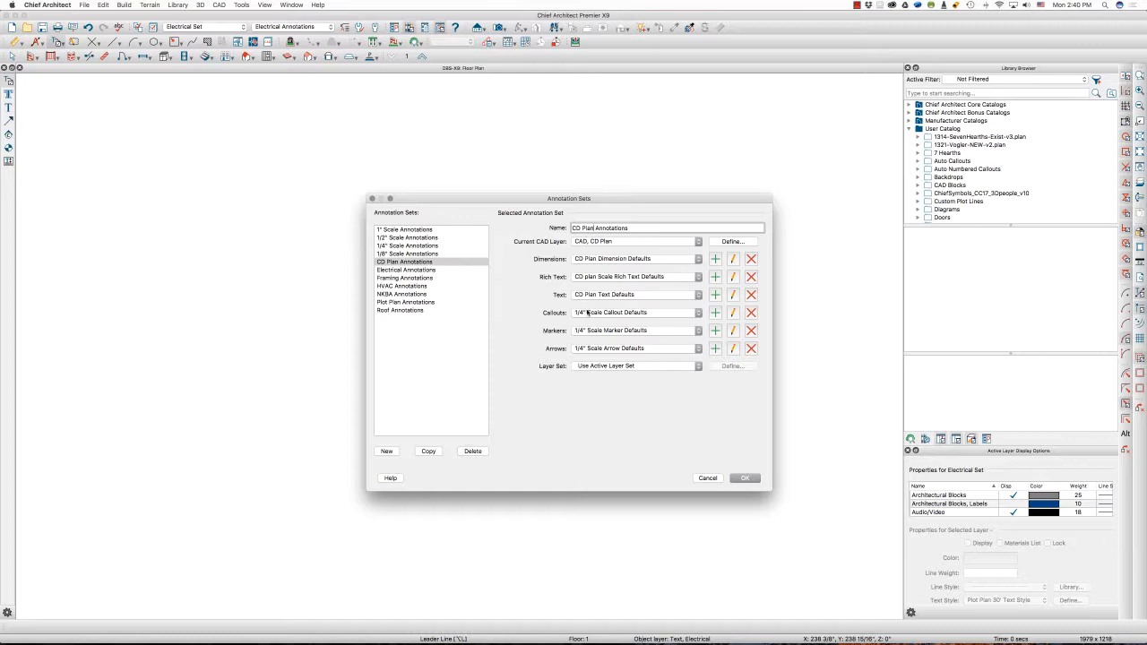
# Keep the 1/4" Scale callout and arrow defaults, link CD Plan Annotations to CD Plan Set, and accept the annotation sets
pyautogui.click(588, 313)
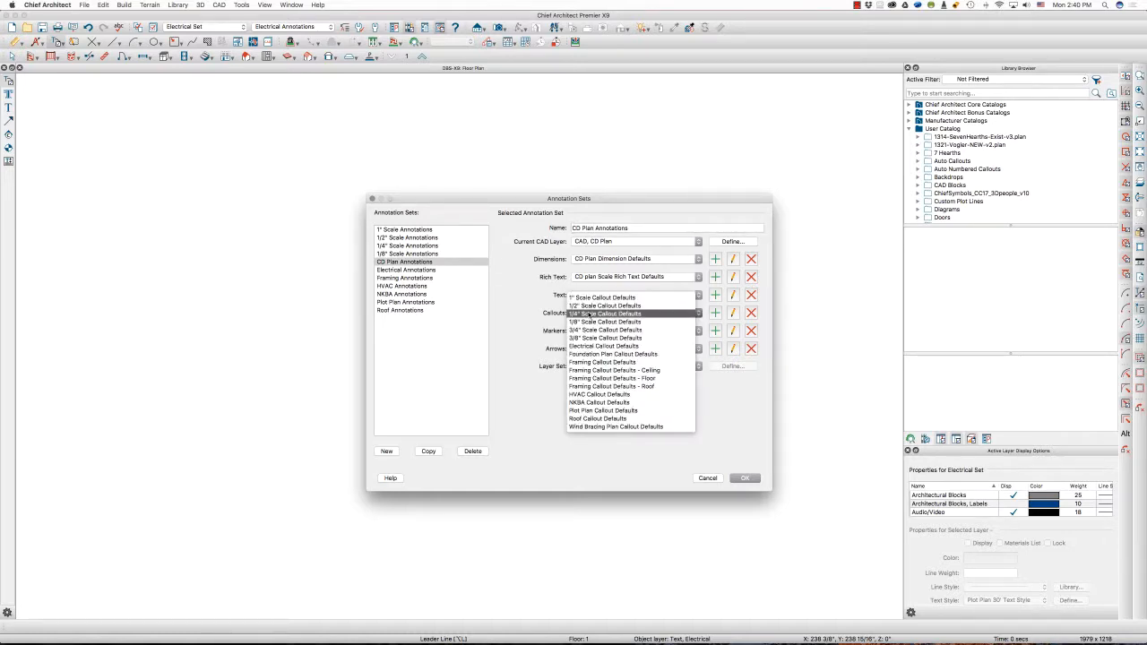
pyautogui.click(589, 314)
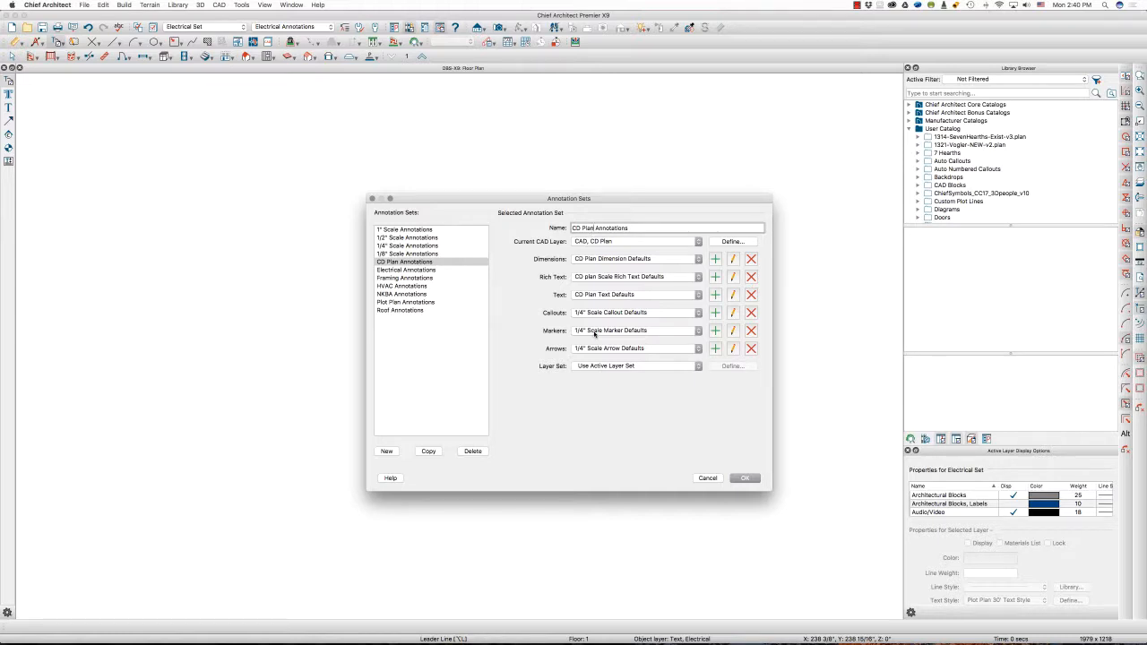
pyautogui.click(592, 351)
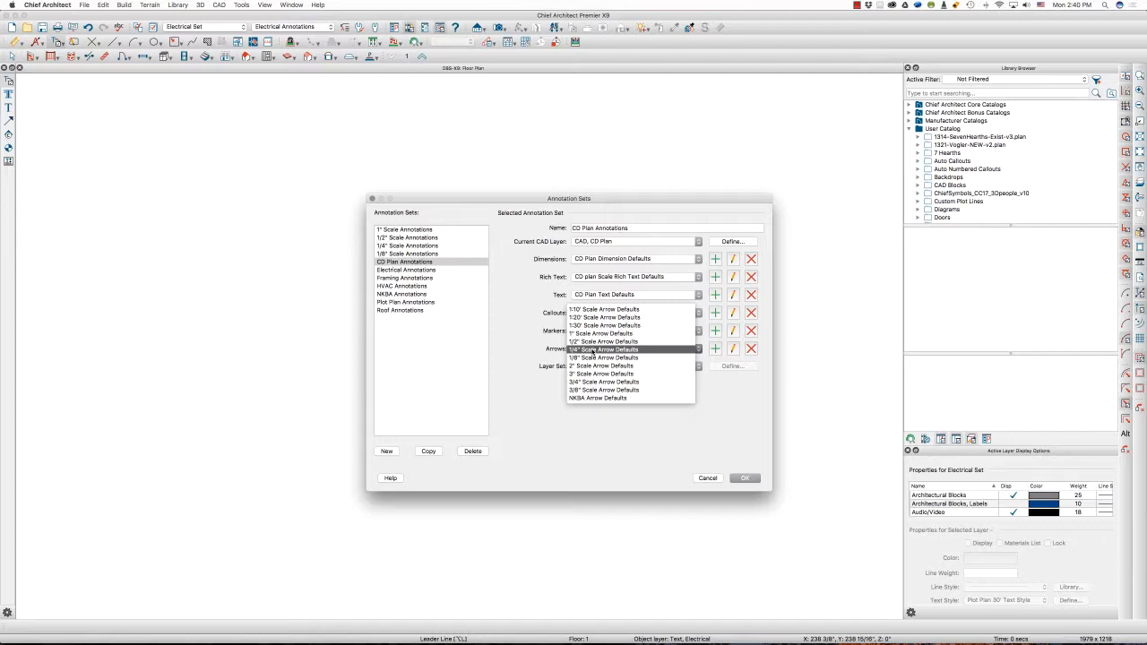
pyautogui.click(592, 351)
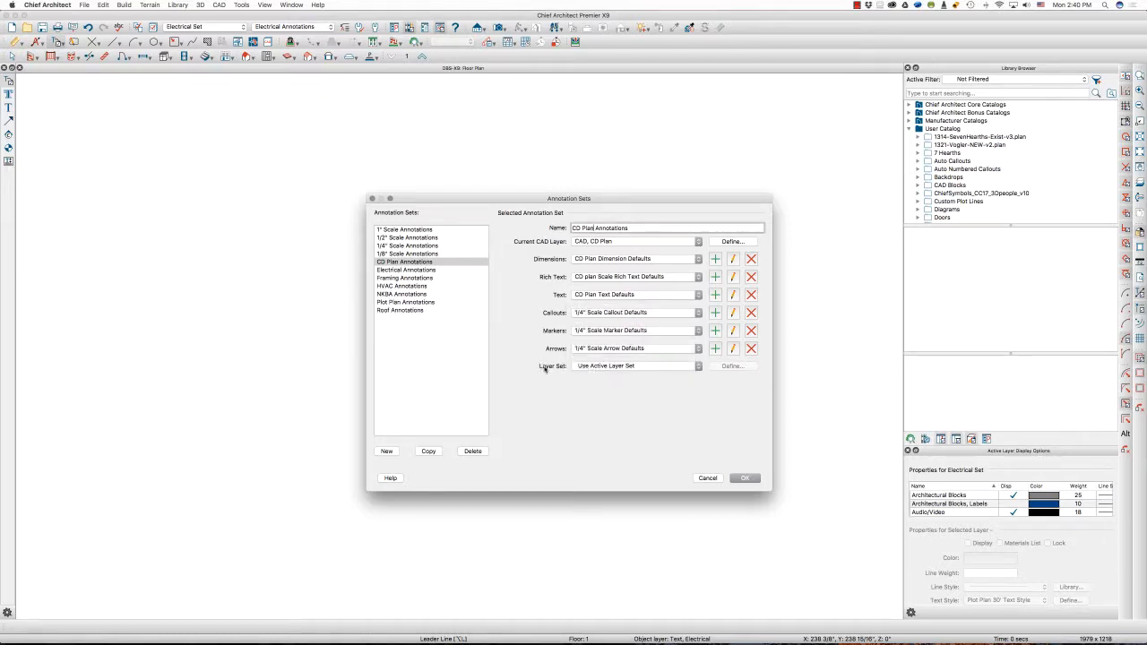
pyautogui.click(595, 369)
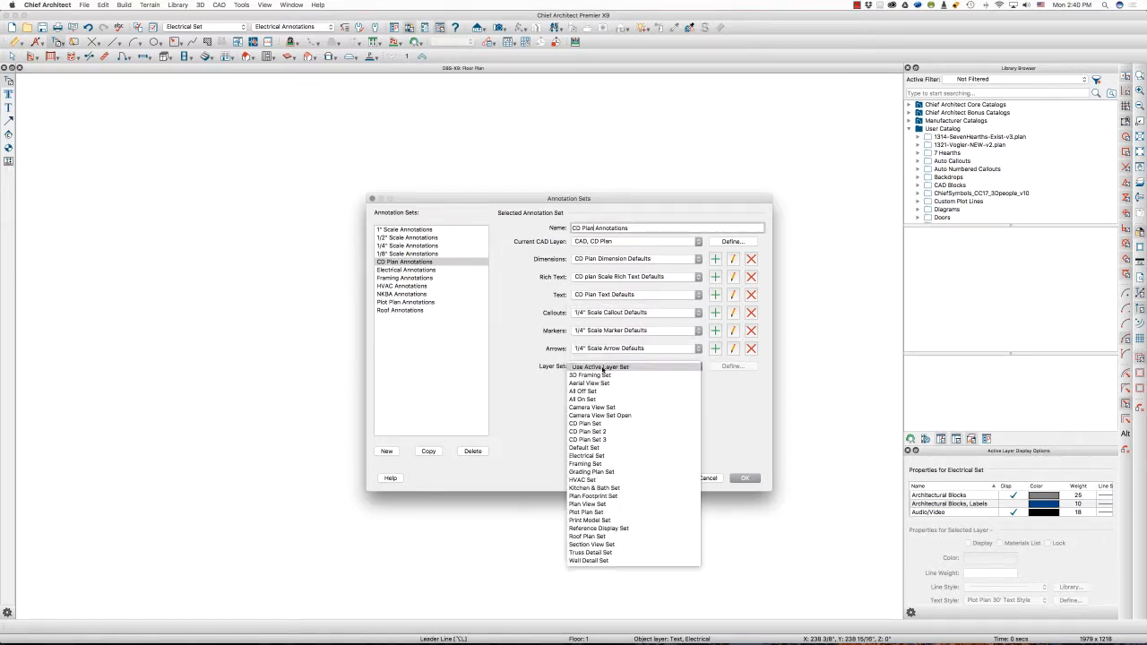
pyautogui.click(599, 423)
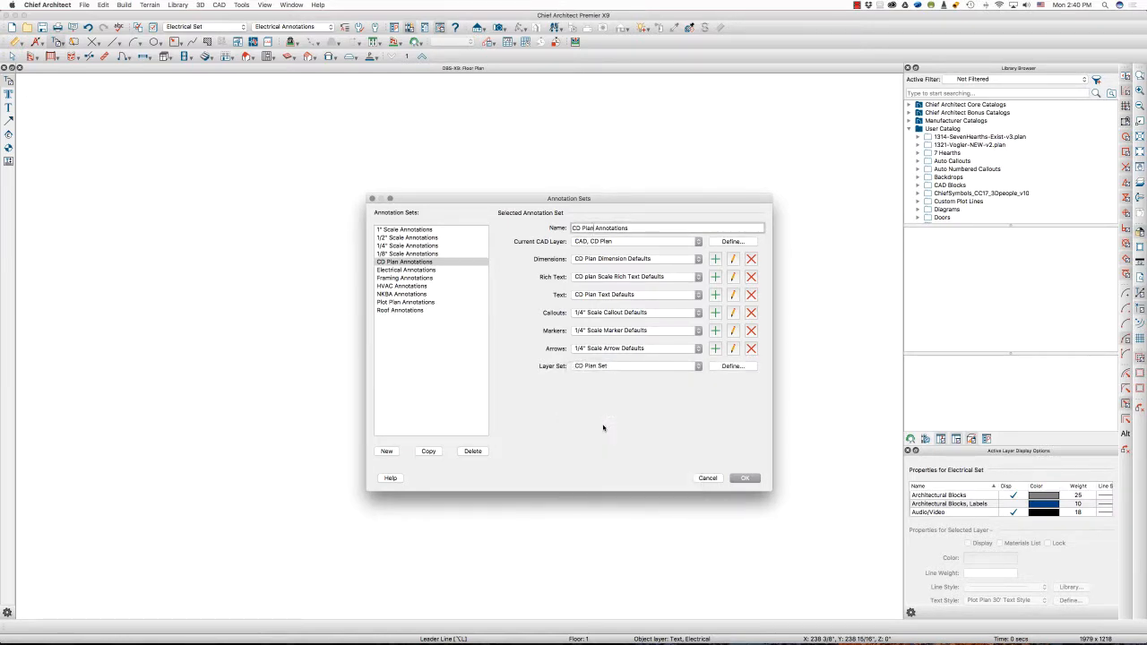
pyautogui.click(747, 479)
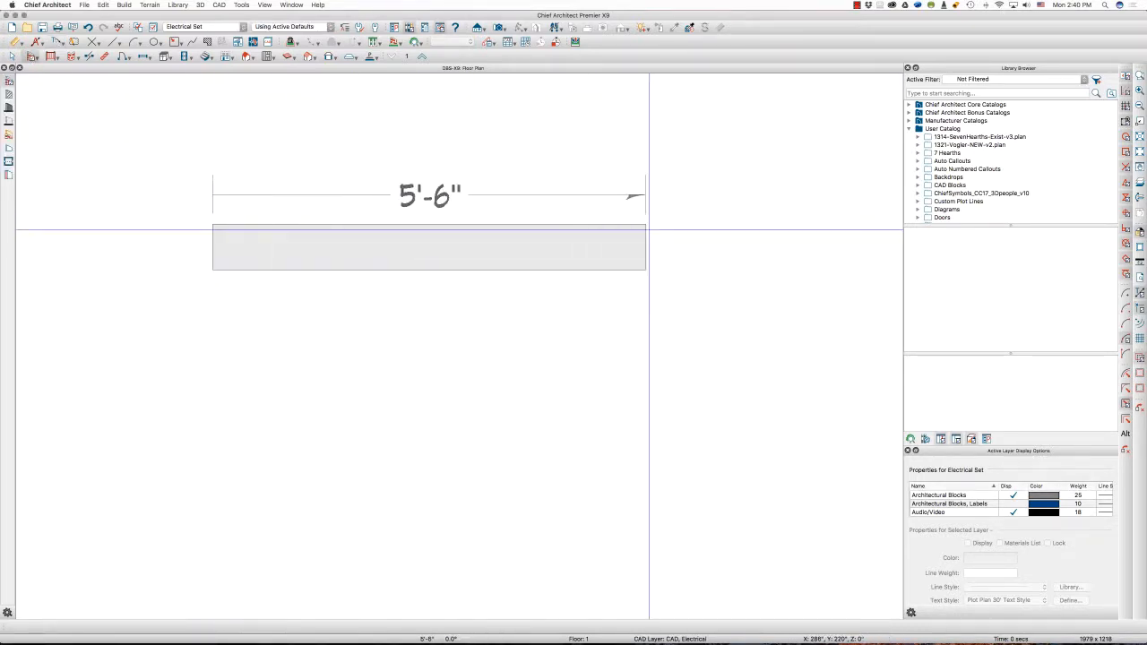
# Draw walls enclosing a rectangular test room about 7'-1" wide and 10'-5" deep
pyautogui.moveTo(649, 231); pyautogui.dragTo(770, 233)
pyautogui.scroll(-2, 641, 174)
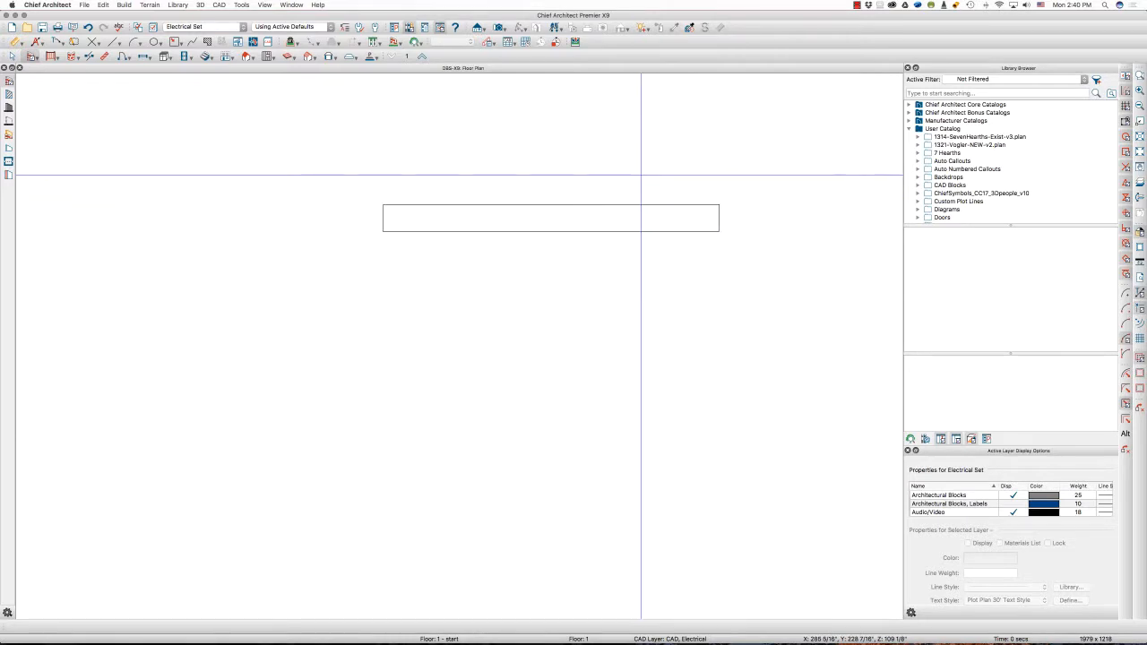
pyautogui.scroll(-2, 641, 175)
pyautogui.moveTo(686, 193); pyautogui.dragTo(494, 191)
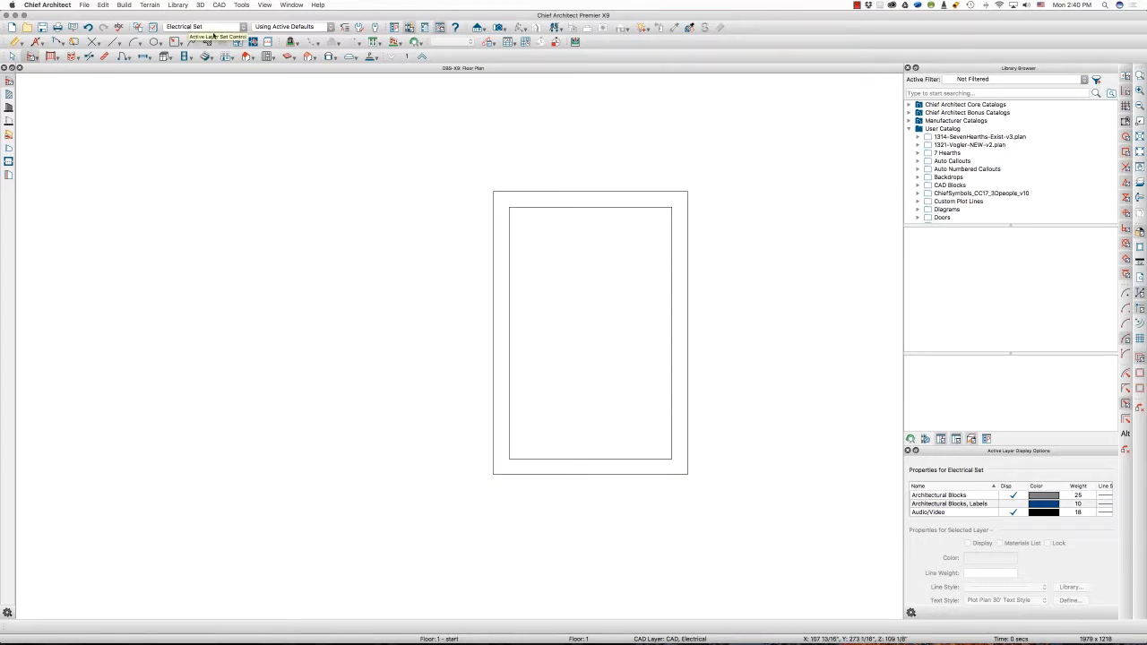
# Make Electrical Annotations active and dimension the test room's overall width above it and its depth along the right side
pyautogui.click(318, 29)
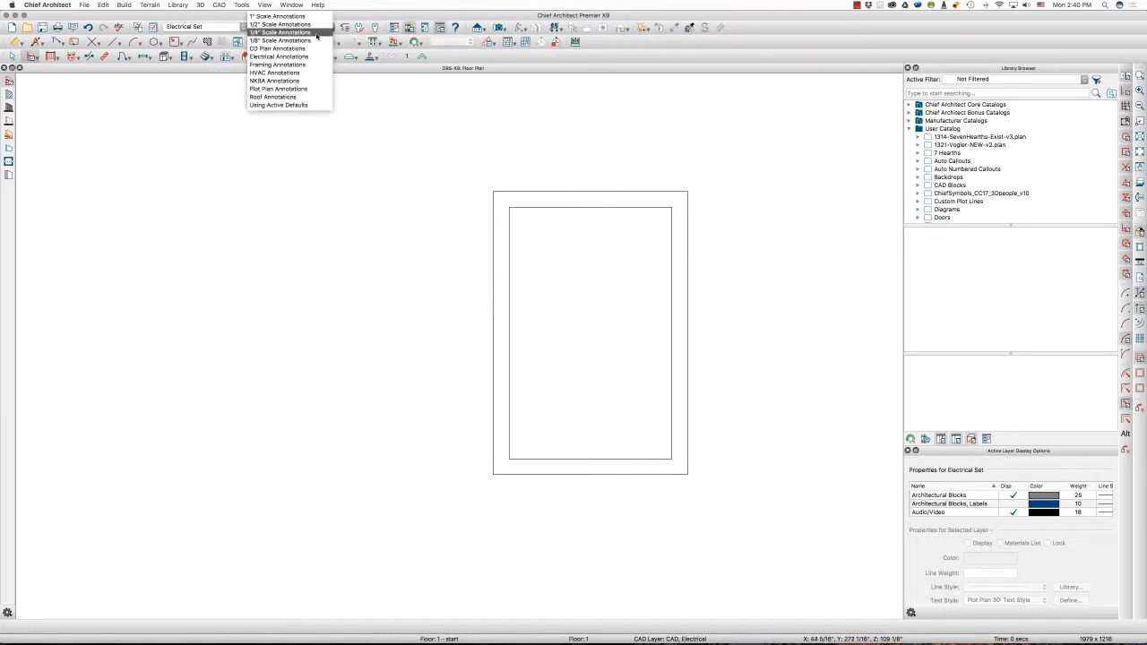
pyautogui.click(317, 59)
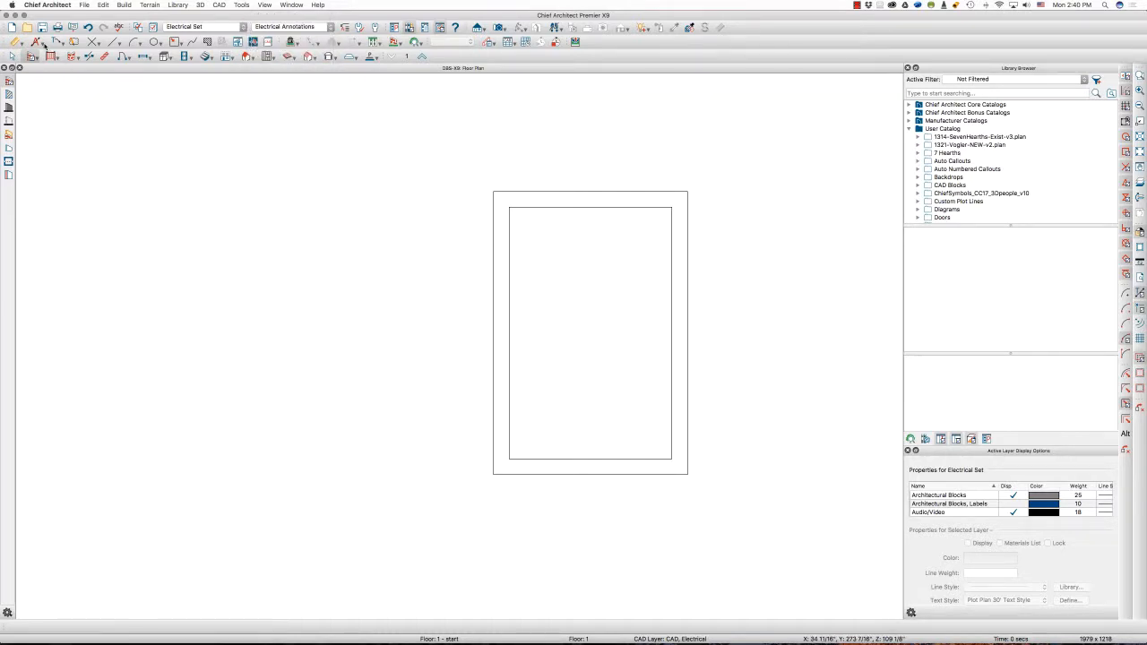
pyautogui.click(16, 41)
pyautogui.moveTo(482, 168)
pyautogui.mouseDown()
pyautogui.moveTo(699, 168)
pyautogui.moveTo(715, 515)
pyautogui.mouseUp()
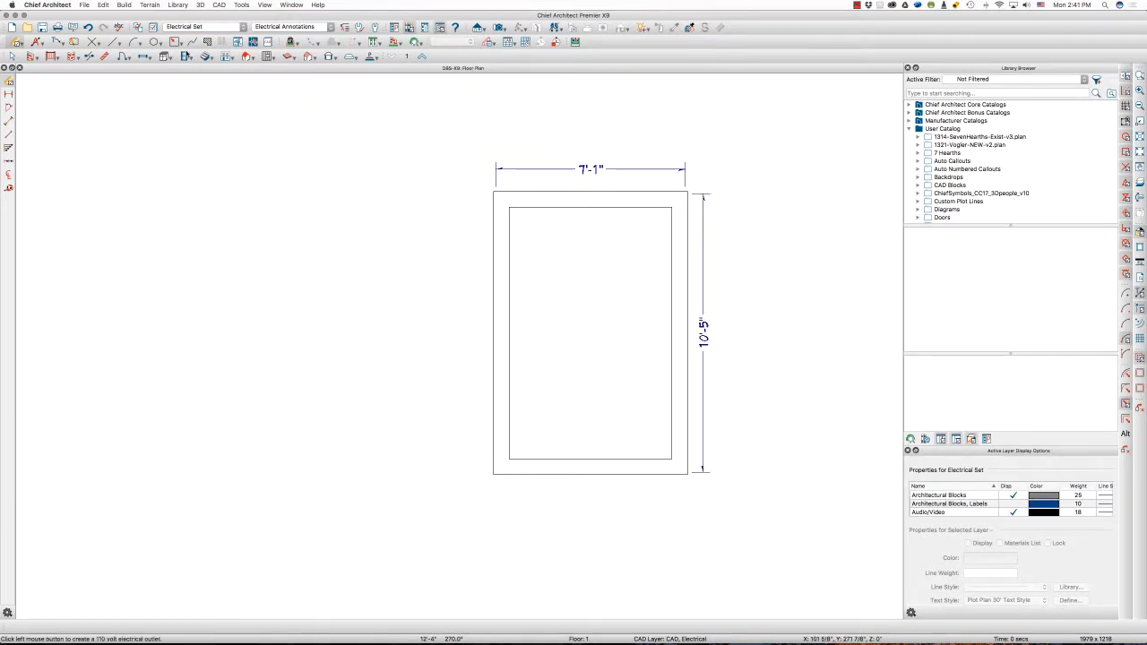
# Add a leader line from the room's upper-right corner with the rich text note "ELECTRICAL TEST"
pyautogui.click(57, 42)
pyautogui.moveTo(685, 190)
pyautogui.mouseDown()
pyautogui.moveTo(702, 159)
pyautogui.moveTo(718, 163)
pyautogui.mouseUp()
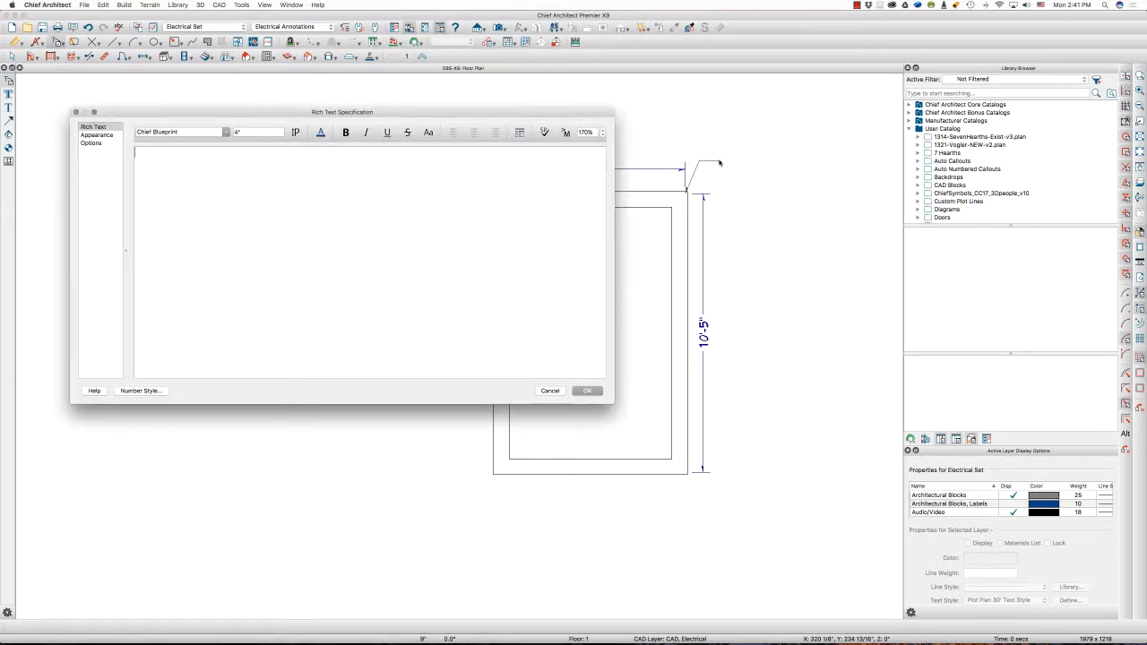
pyautogui.write('ELECTIRC')
pyautogui.press('BackSpace')
pyautogui.press('BackSpace')
pyautogui.press('BackSpace')
pyautogui.write('ICAL TEST')
pyautogui.press('Return')
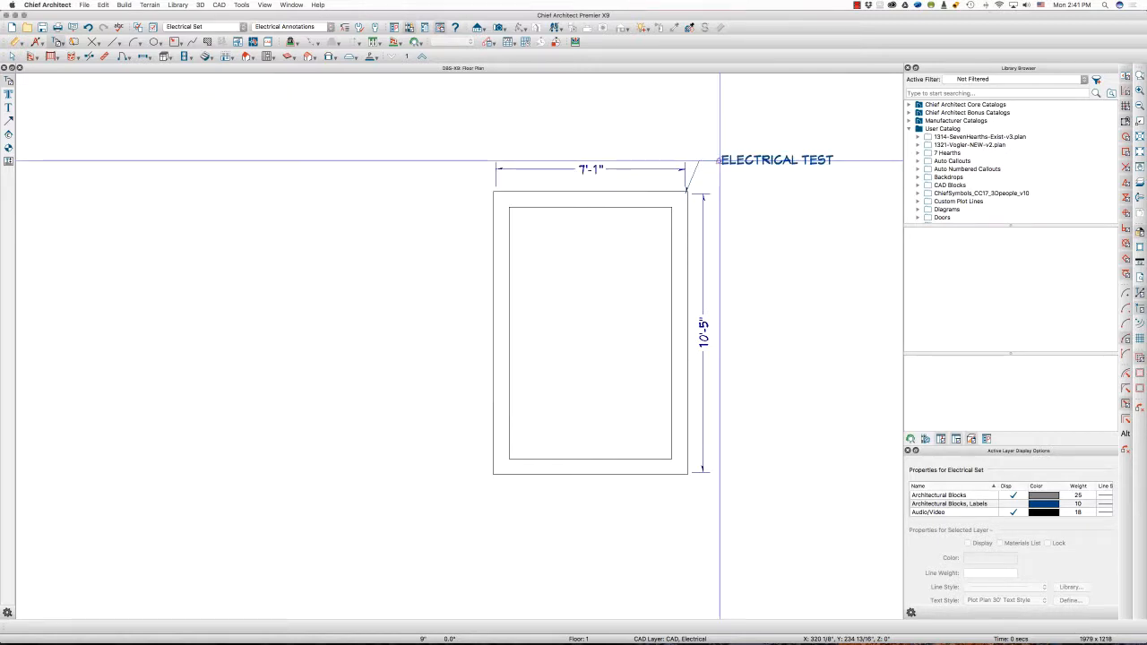
# Change the leader note's wording to "ELECTRICAL TEXT"
pyautogui.doubleClick(773, 160)
pyautogui.doubleClick(205, 153)
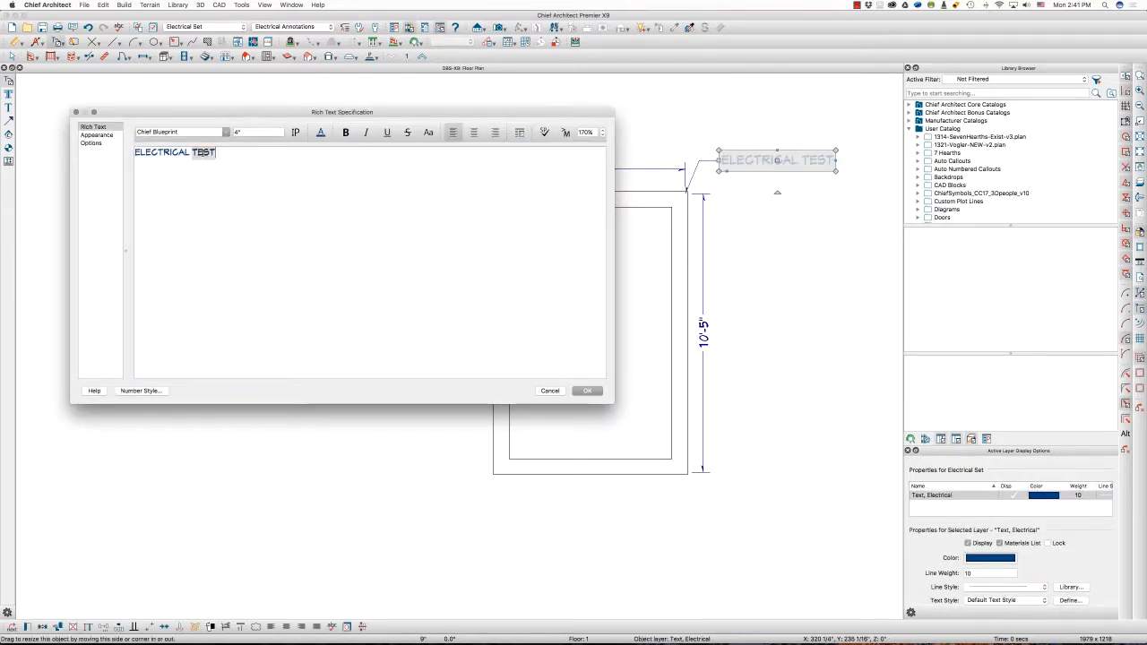
pyautogui.write('TEXT')
pyautogui.press('Return')
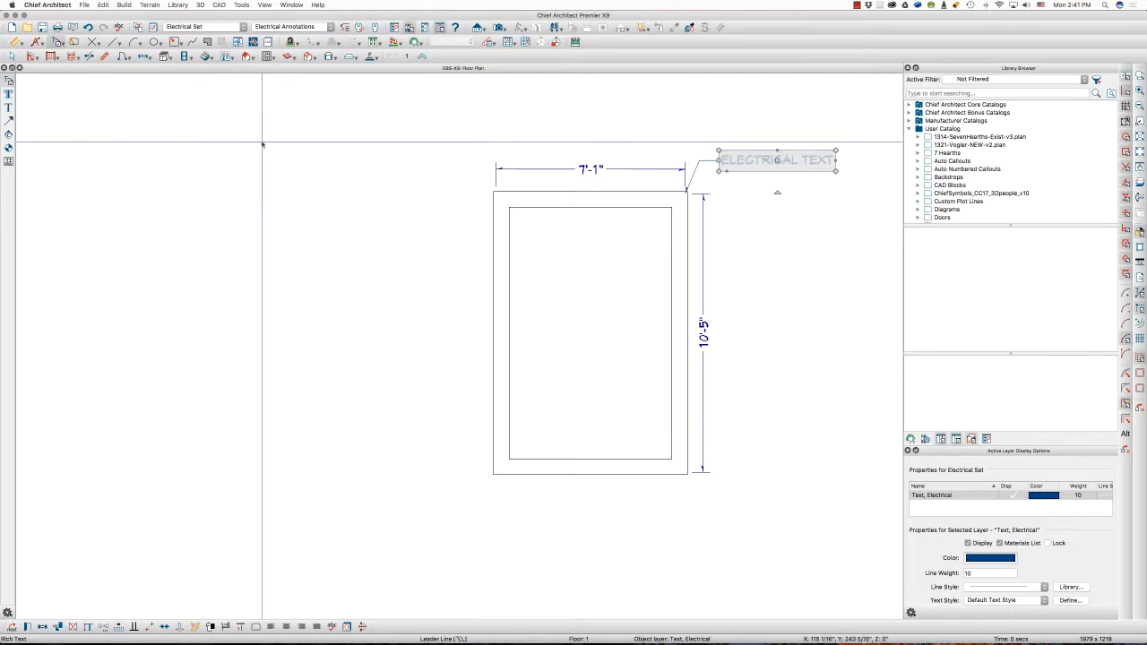
# Make CD Plan Annotations active and place an end-to-end dimension along the room's left wall
pyautogui.click(287, 28)
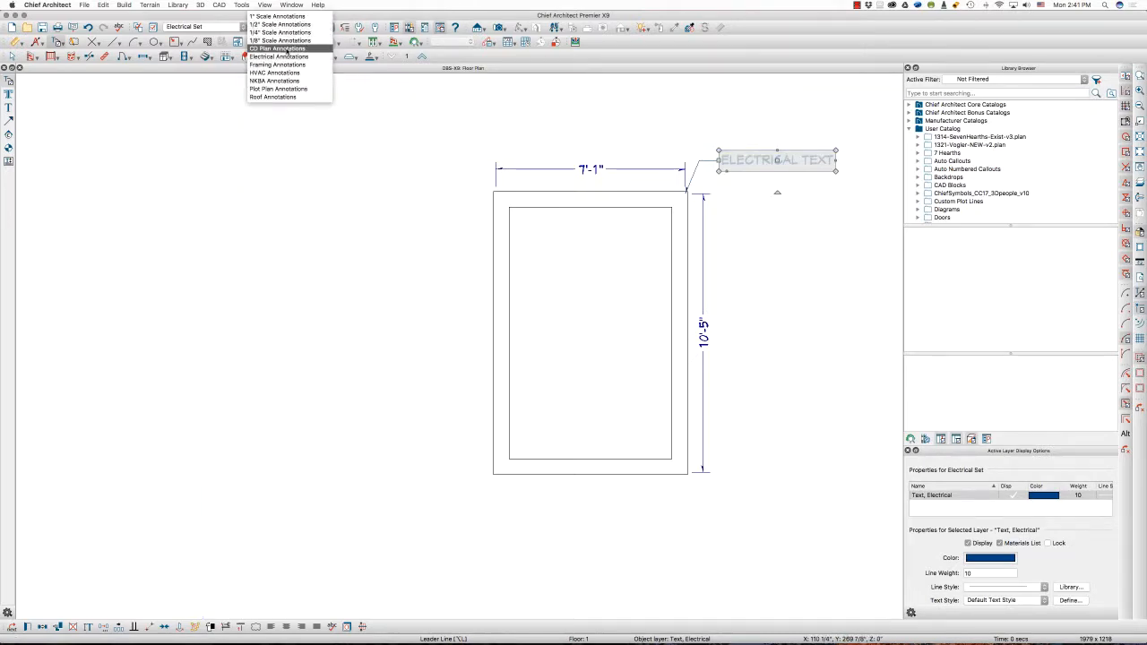
pyautogui.click(285, 48)
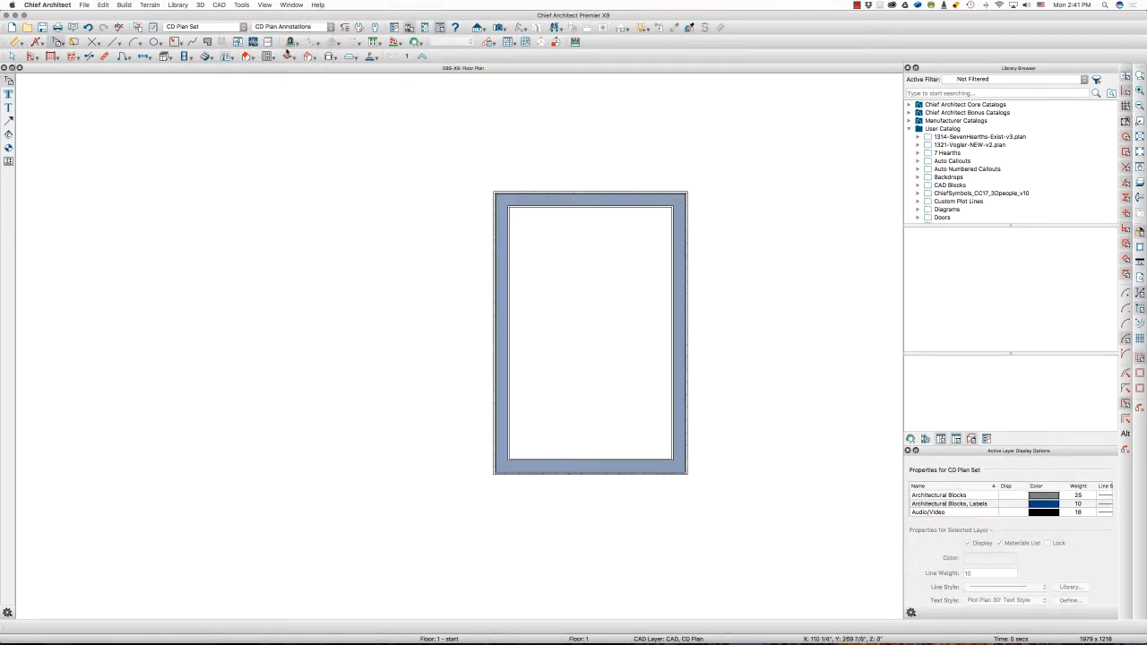
pyautogui.click(16, 42)
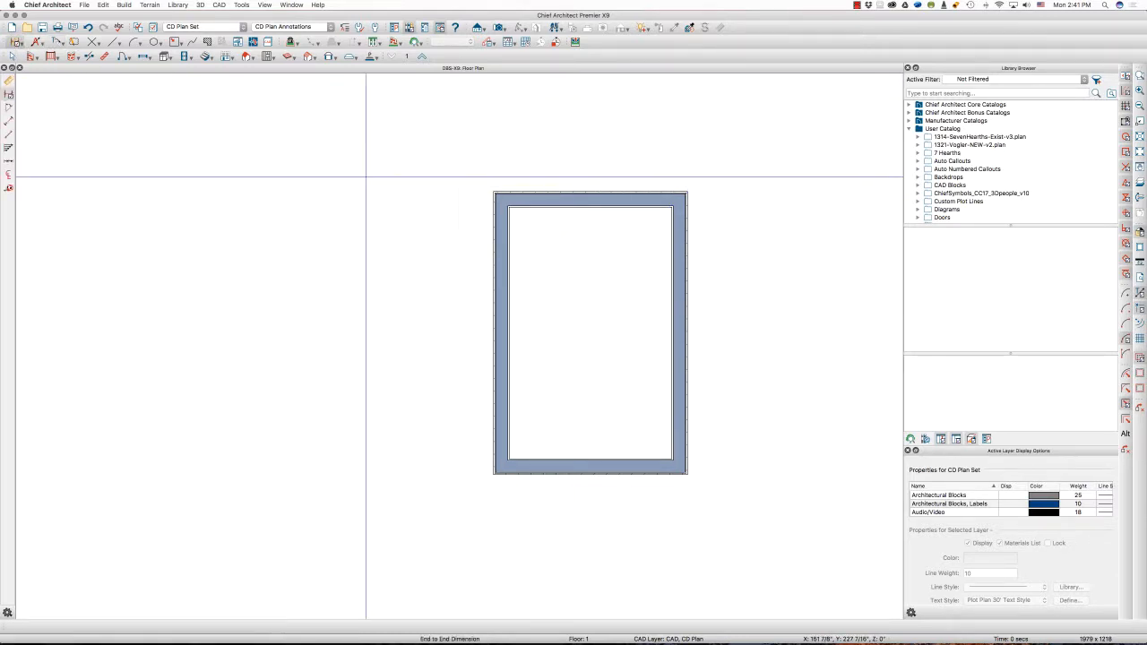
pyautogui.moveTo(475, 192); pyautogui.dragTo(475, 484)
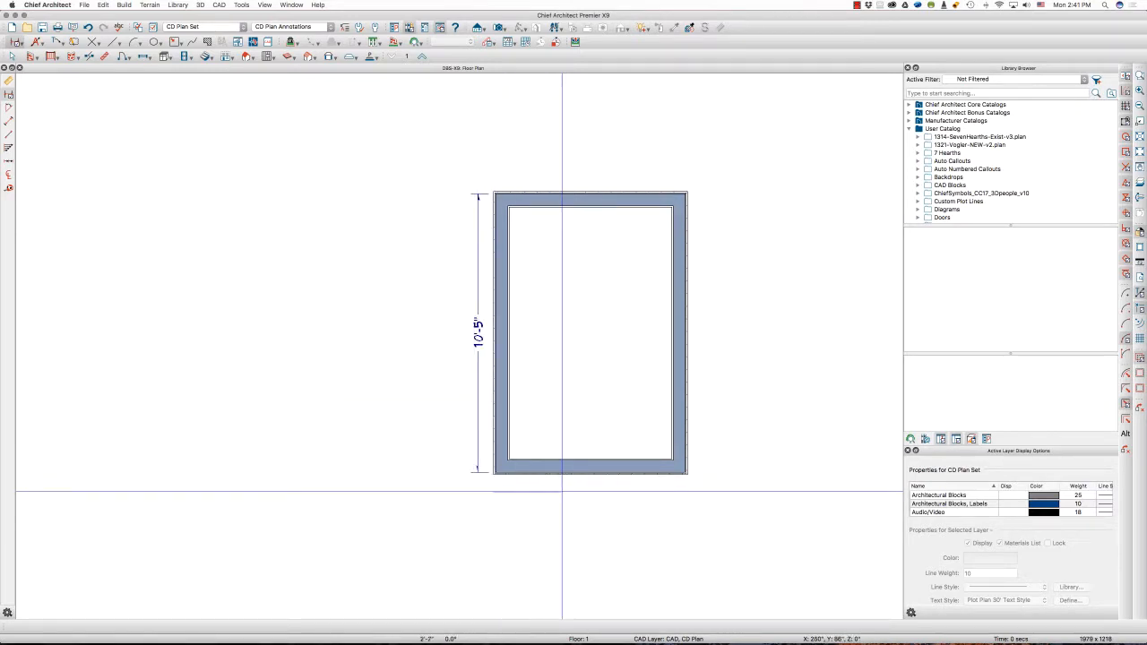
# Dimension the room's width below it and add a leader note to the left wall reading "ARCHITECTURAL CD PLAN TEXT"
pyautogui.moveTo(561, 491); pyautogui.dragTo(684, 491)
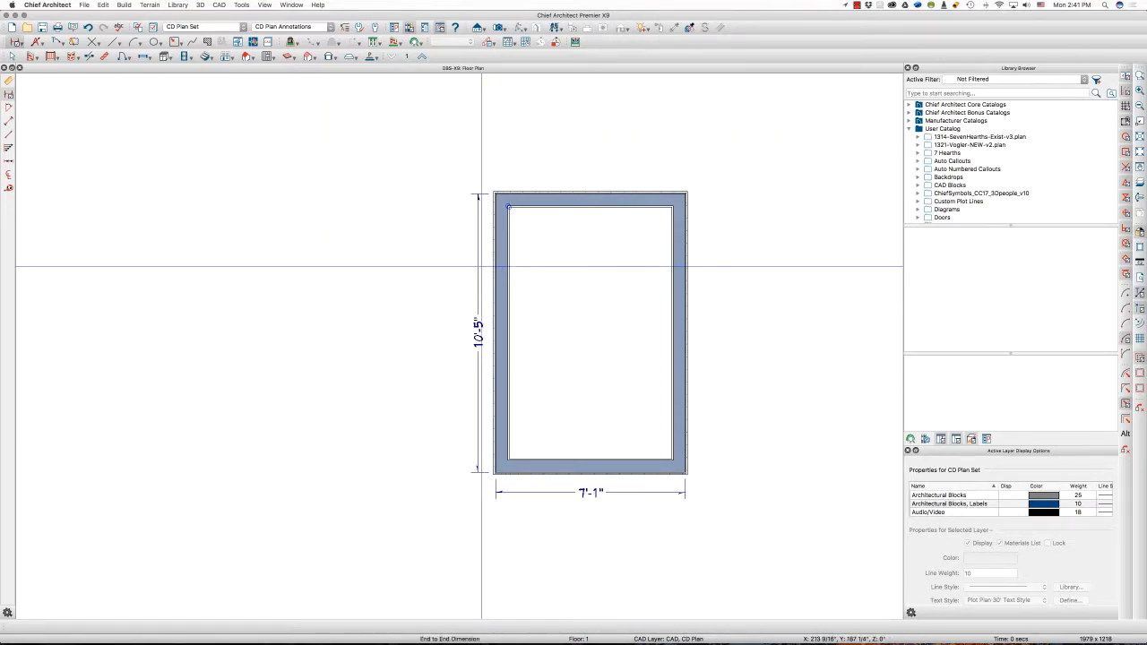
pyautogui.click(57, 42)
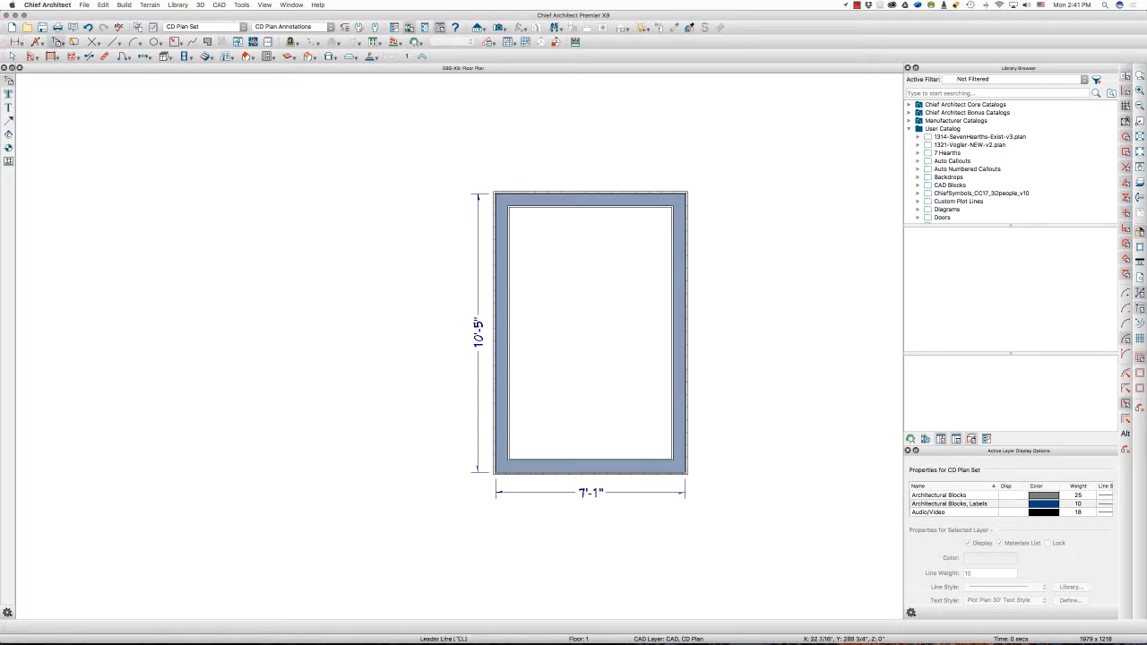
pyautogui.click(491, 253)
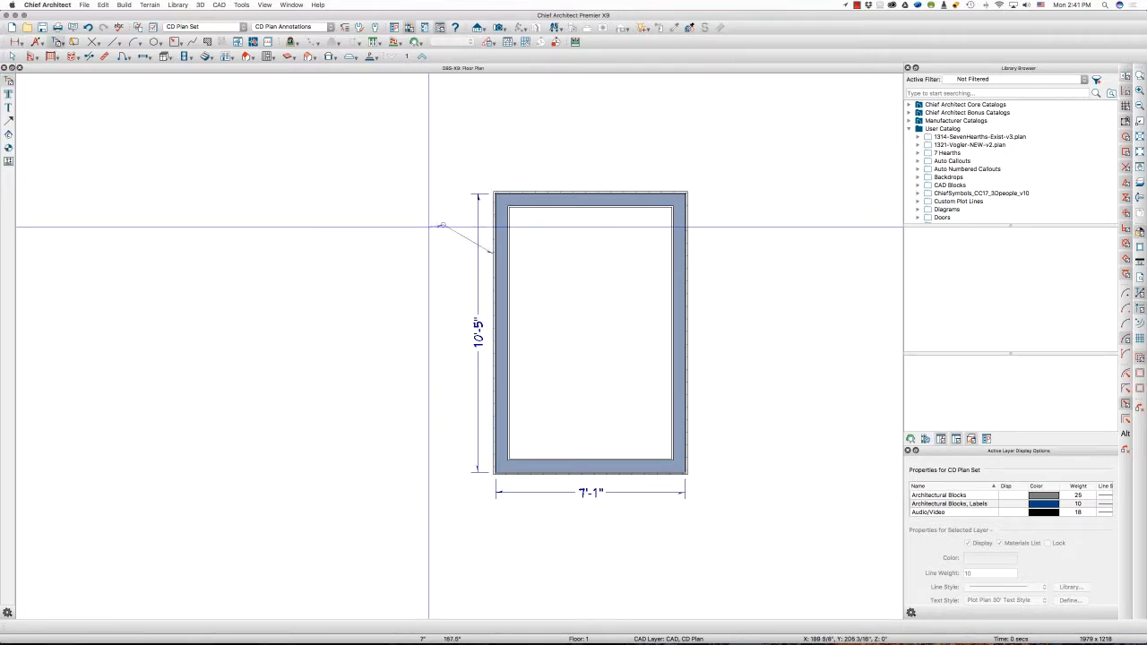
pyautogui.doubleClick(430, 226)
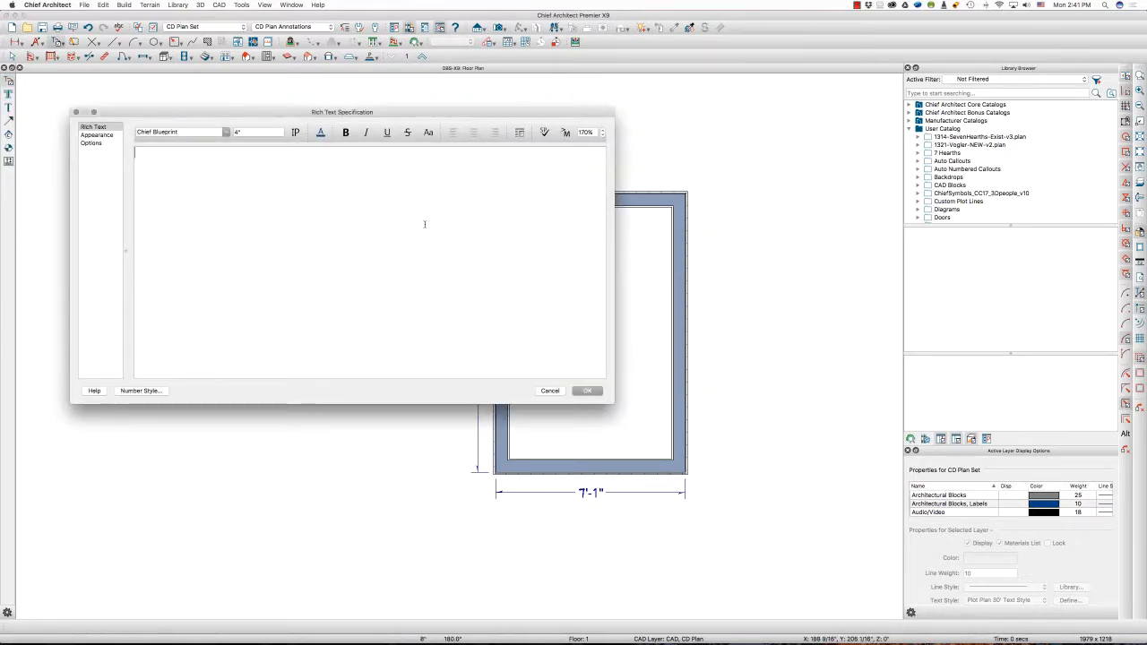
pyautogui.write('ARCHITECTURAL CD PLAN TEXT')
pyautogui.press('Return')
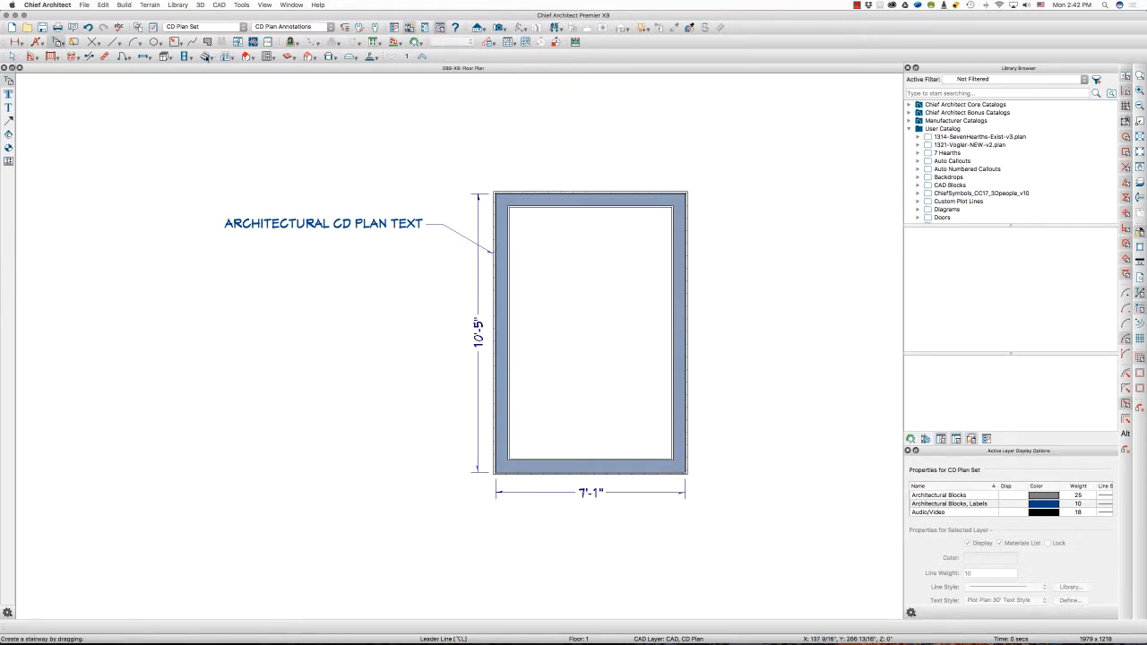
# Place a base cabinet against the room's upper wall, spanning the full interior width
pyautogui.click(164, 56)
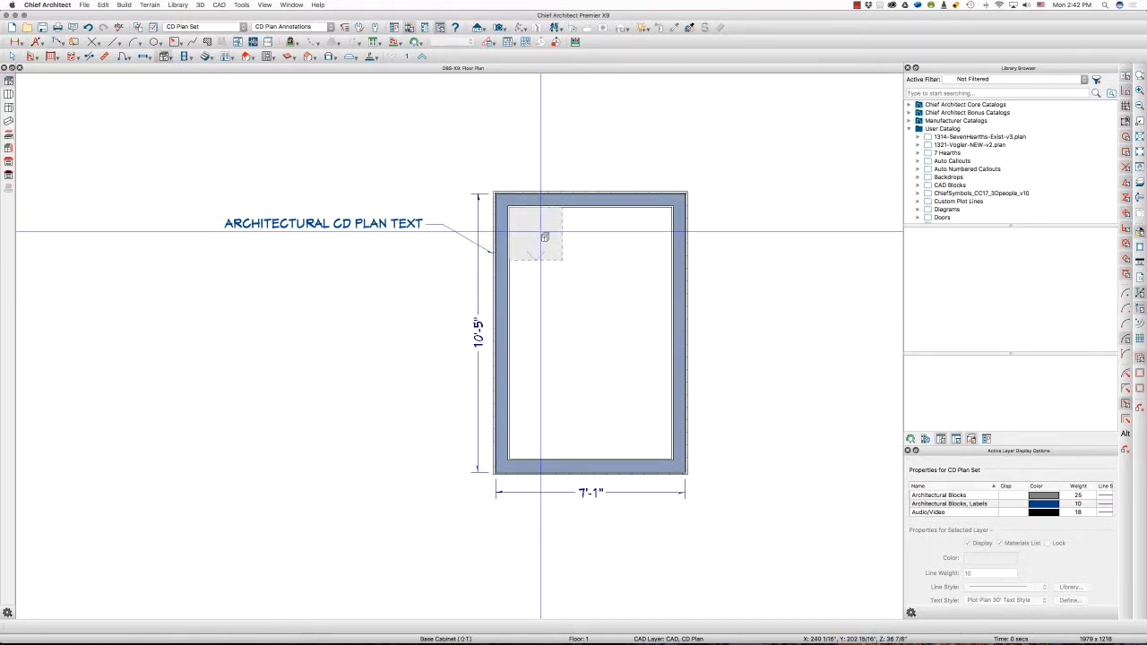
pyautogui.moveTo(543, 234); pyautogui.dragTo(667, 235)
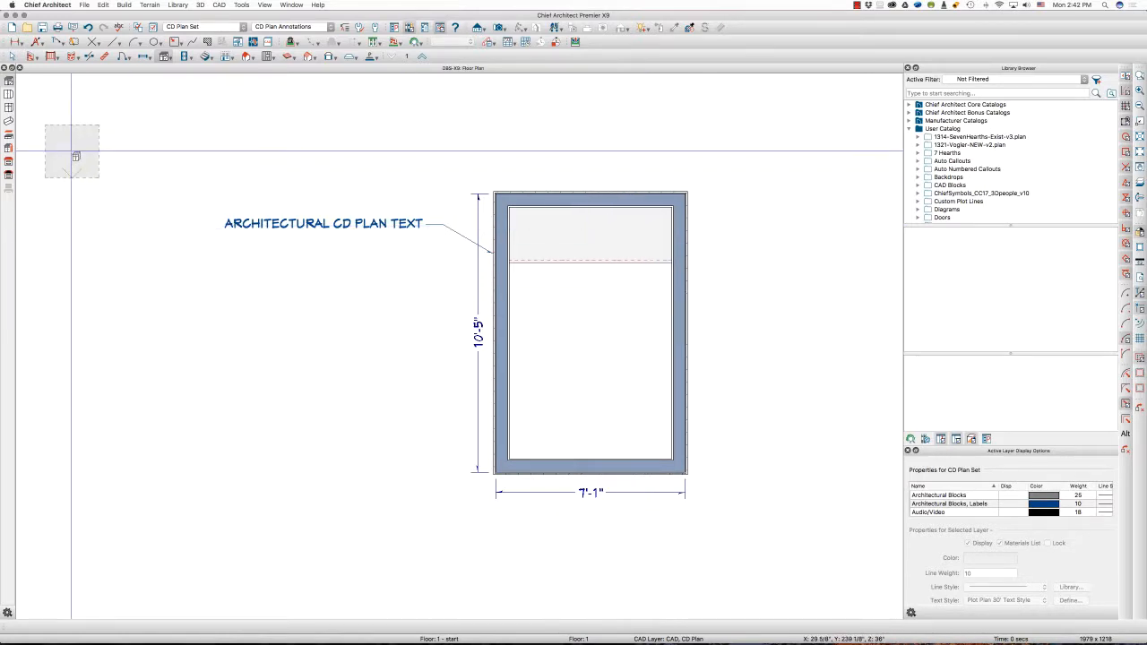
pyautogui.click(283, 27)
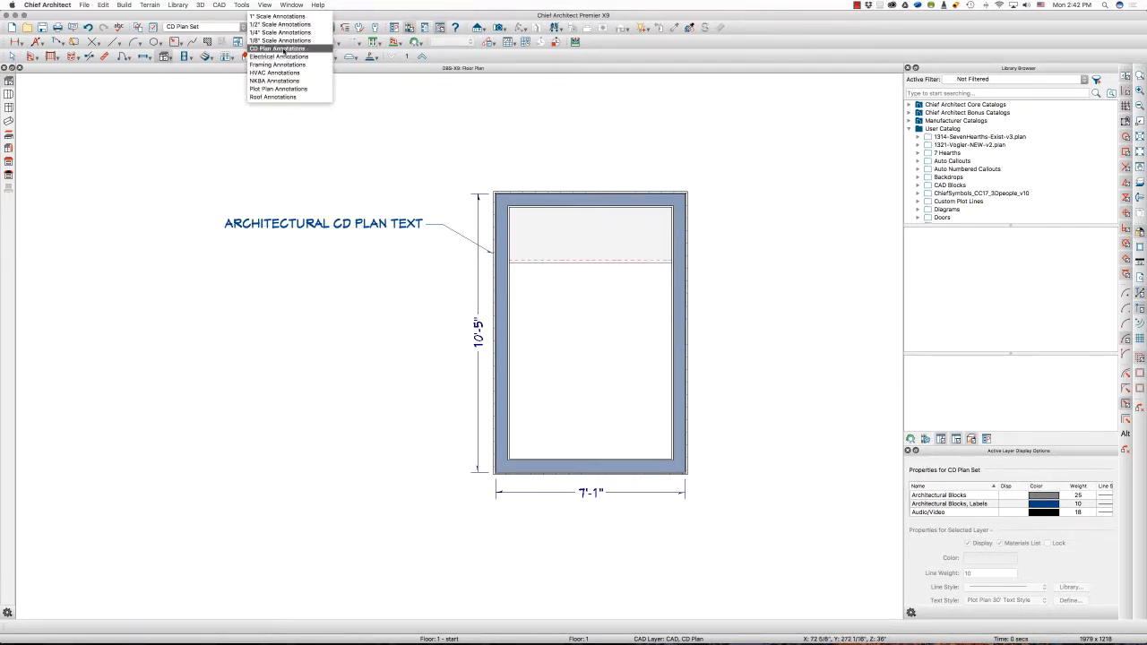
pyautogui.click(353, 14)
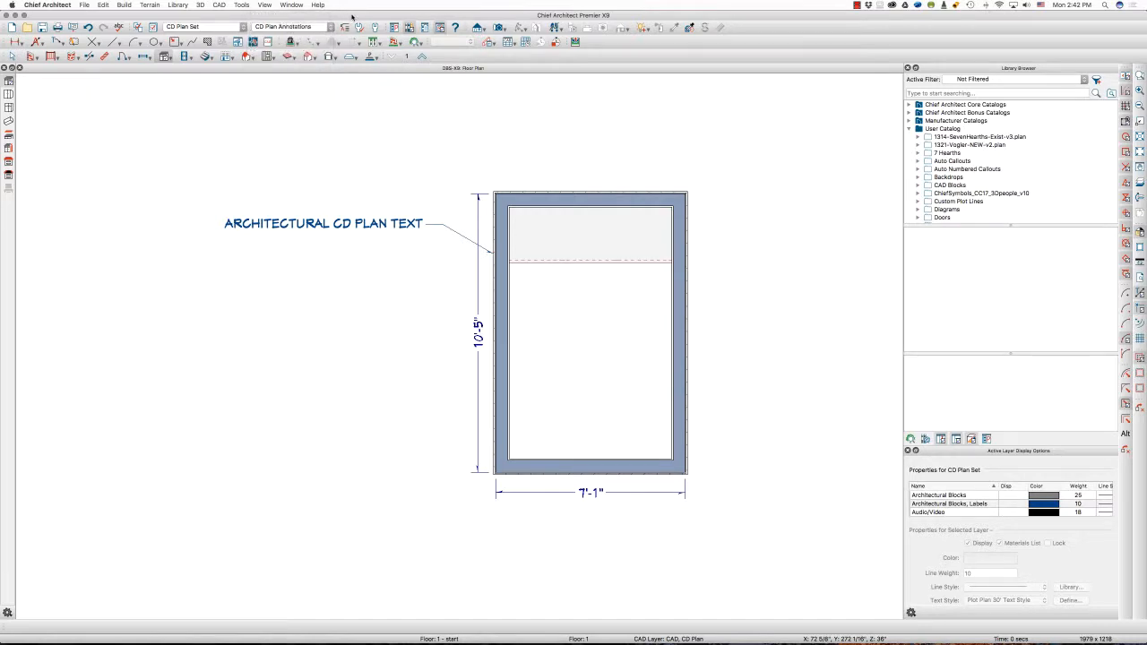
# View the plan with the Electrical Set layer set, and return to CD Plan Set by activating CD Plan Annotations
pyautogui.click(219, 26)
pyautogui.click(206, 97)
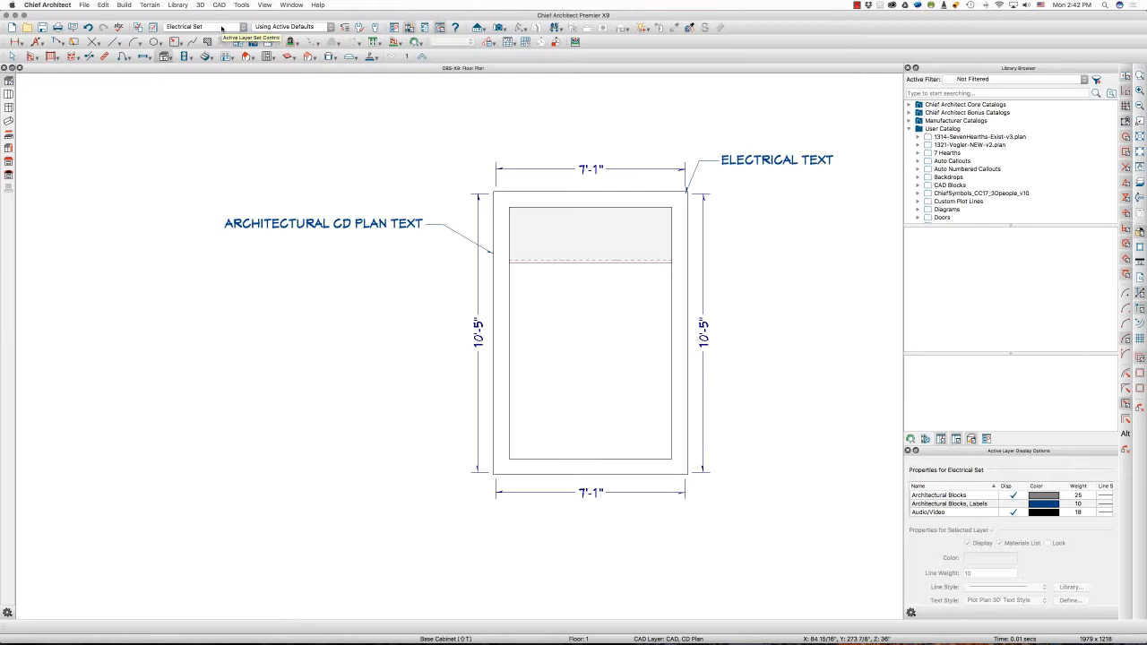
pyautogui.click(269, 27)
pyautogui.click(268, 48)
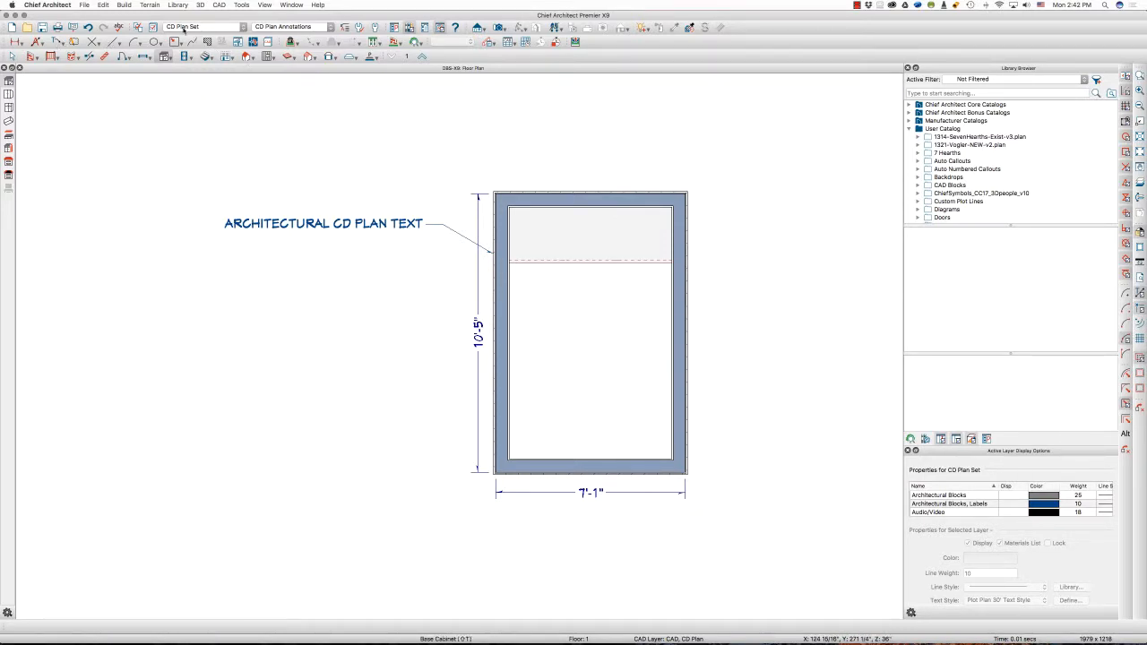
# Switch the plan to the Electrical Set layer set and activate the matching Electrical Annotations
pyautogui.click(220, 30)
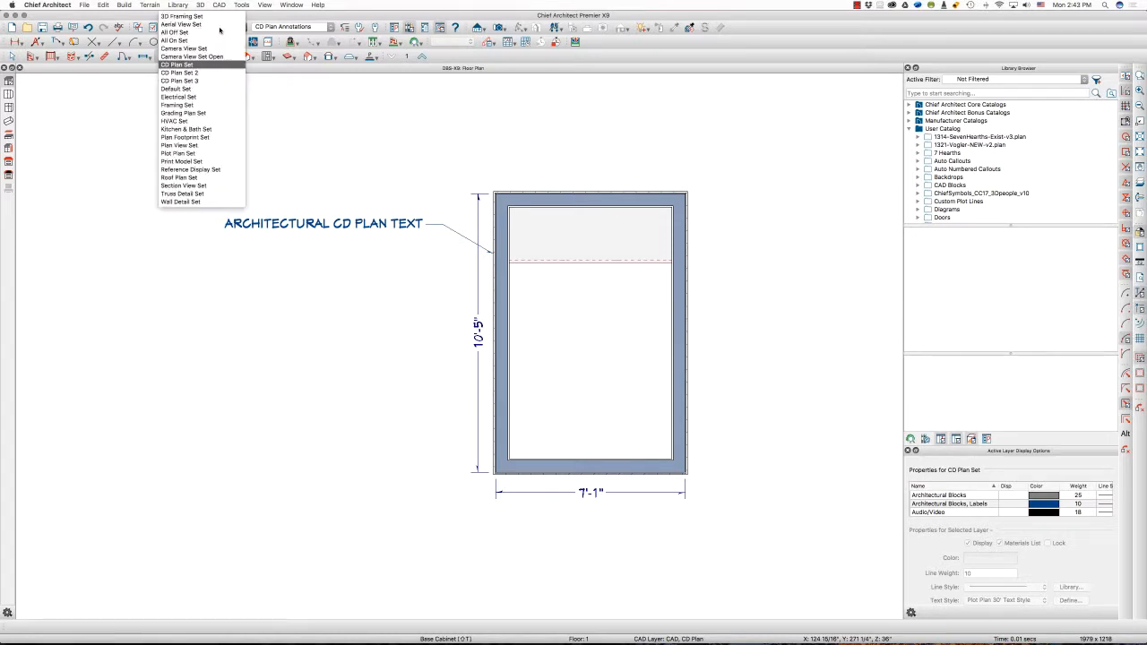
pyautogui.click(216, 97)
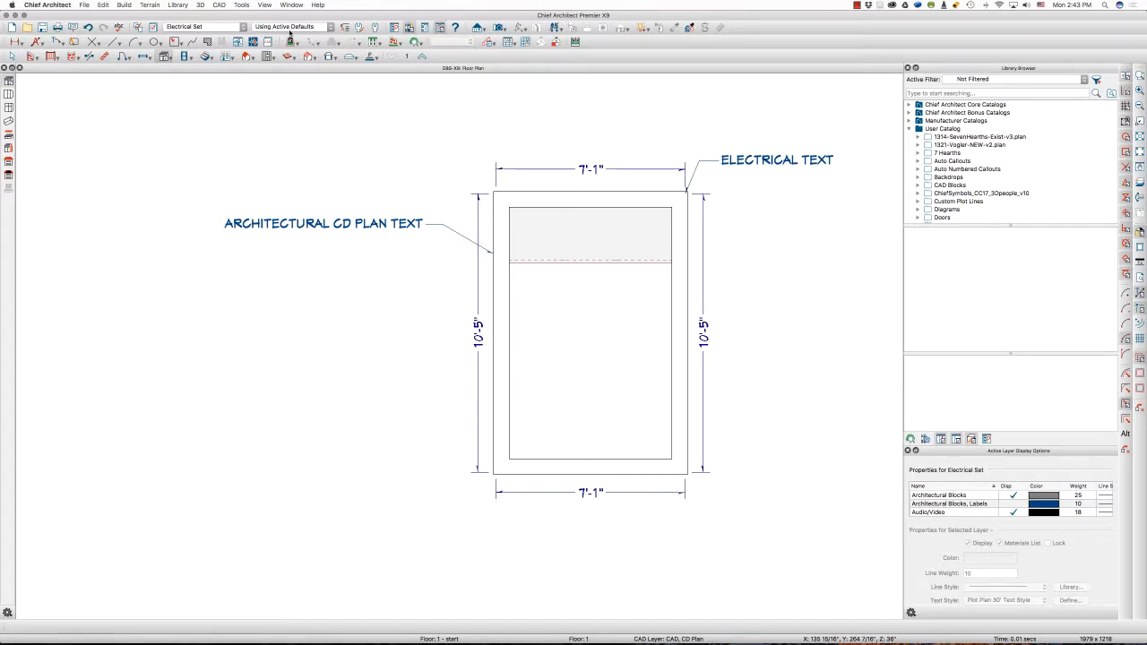
pyautogui.click(309, 28)
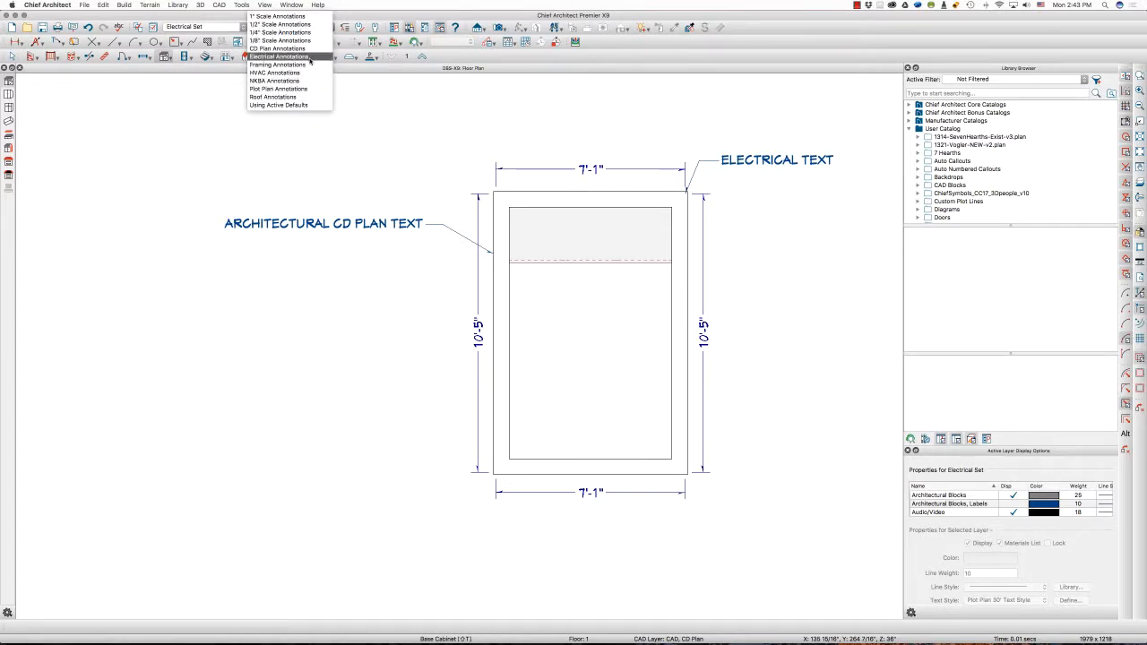
pyautogui.click(309, 59)
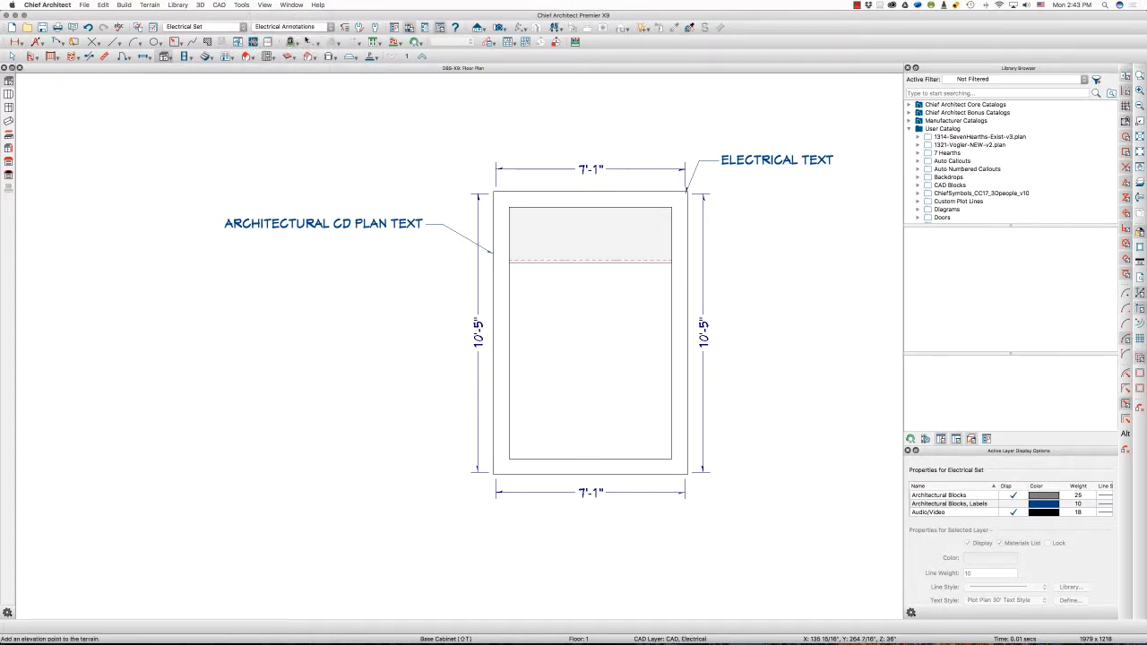
# Compare the plan under CD Plan Annotations and HVAC Annotations, ending with CD Plan Annotations active
pyautogui.click(305, 28)
pyautogui.click(304, 48)
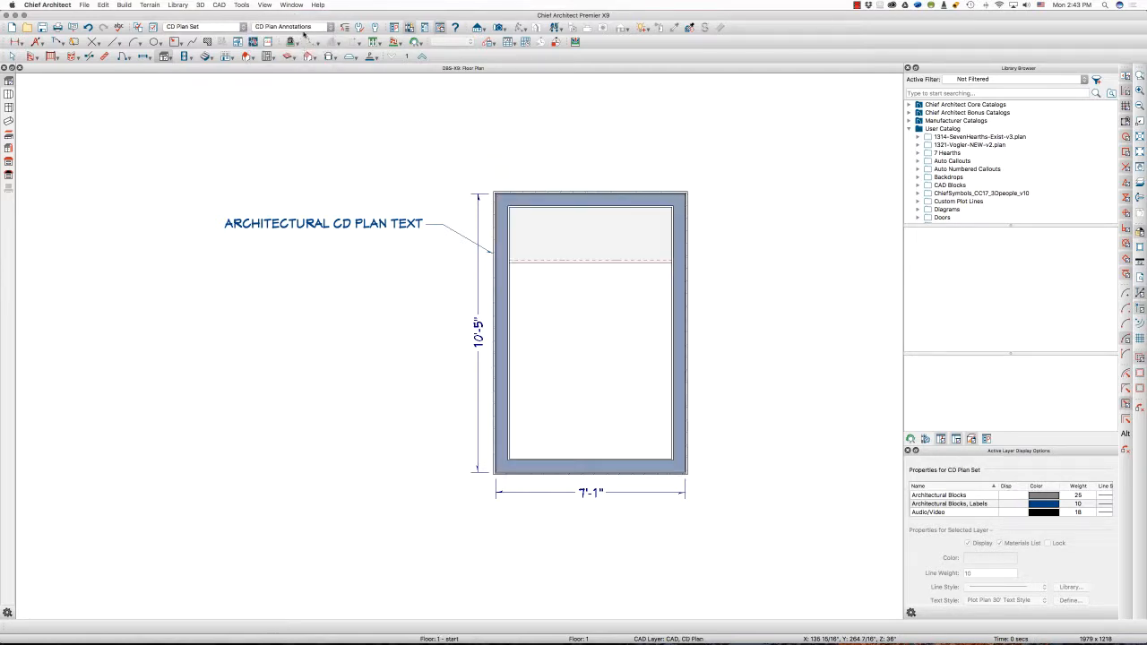
pyautogui.click(305, 28)
pyautogui.click(304, 74)
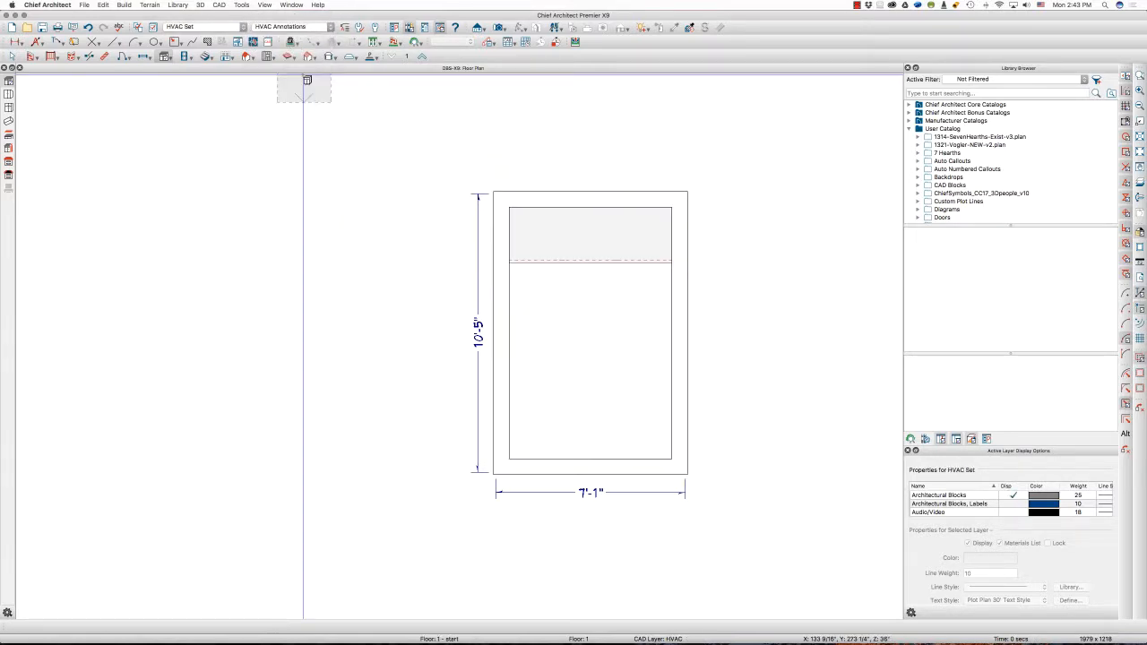
pyautogui.click(298, 26)
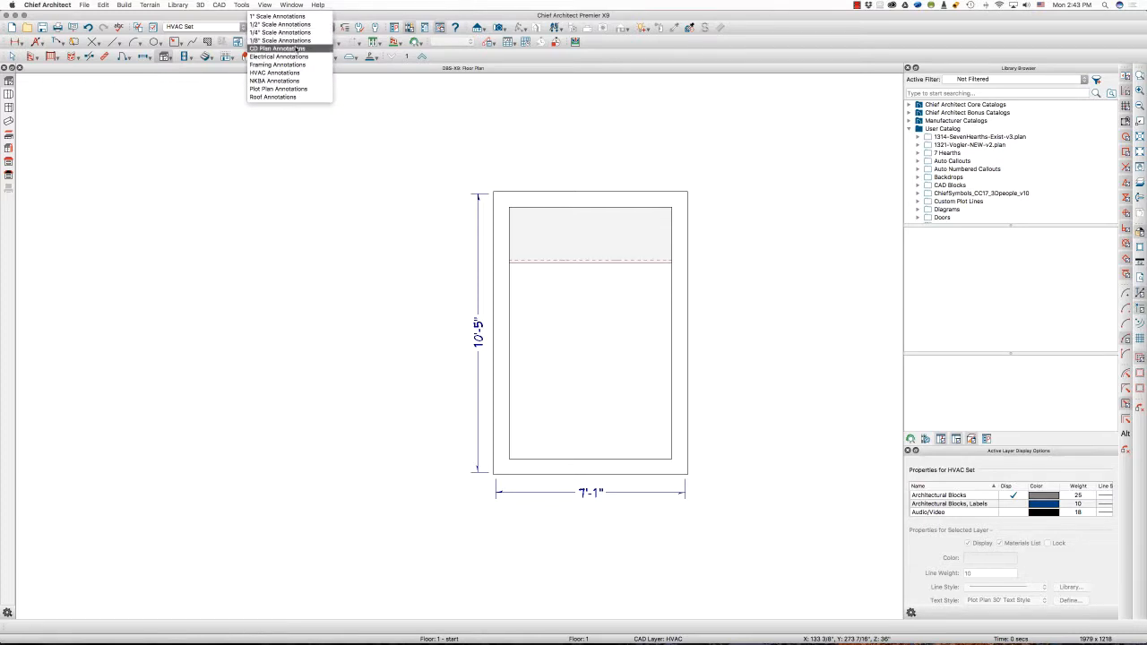
pyautogui.click(296, 49)
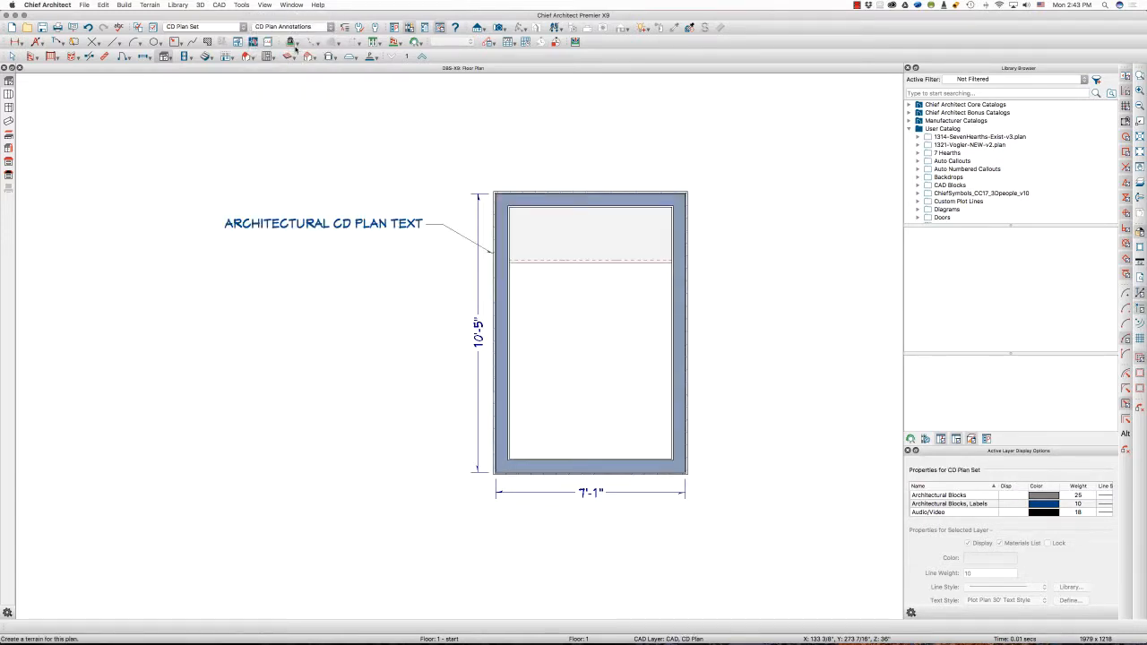